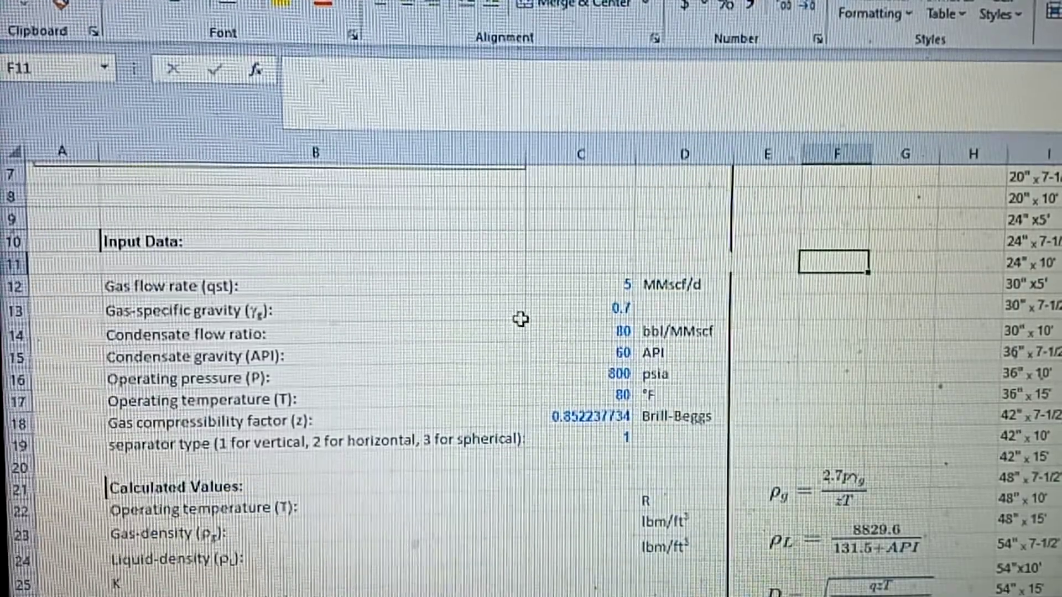
# Step: Review the separator sheet's instructions and input data, checking the compressibility factor, operating pressure and operating temperature cells
pyautogui.scroll(1, 512, 314)
pyautogui.scroll(2, 512, 314)
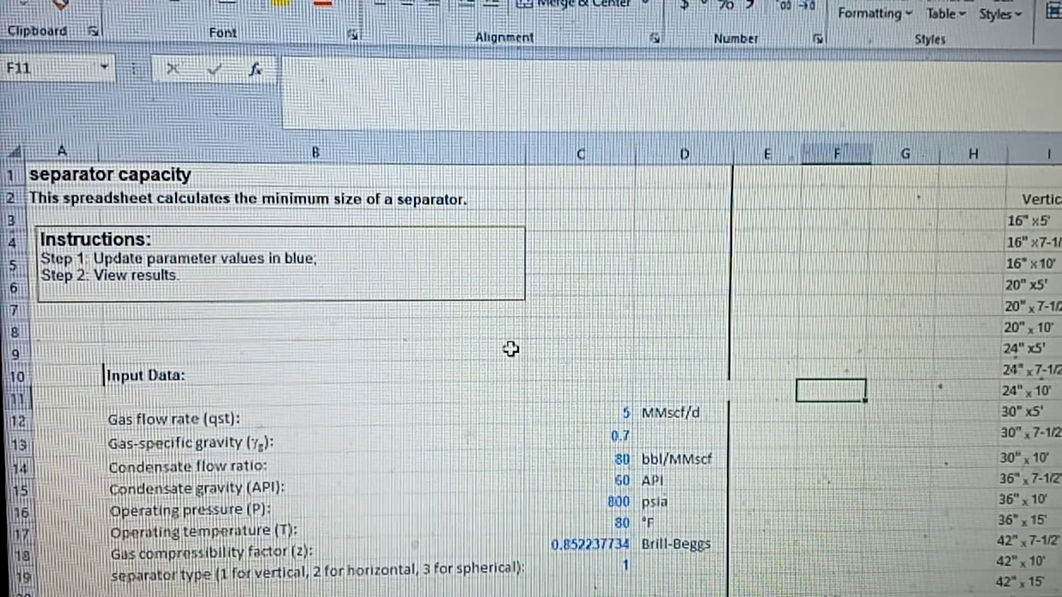
pyautogui.scroll(-1, 510, 349)
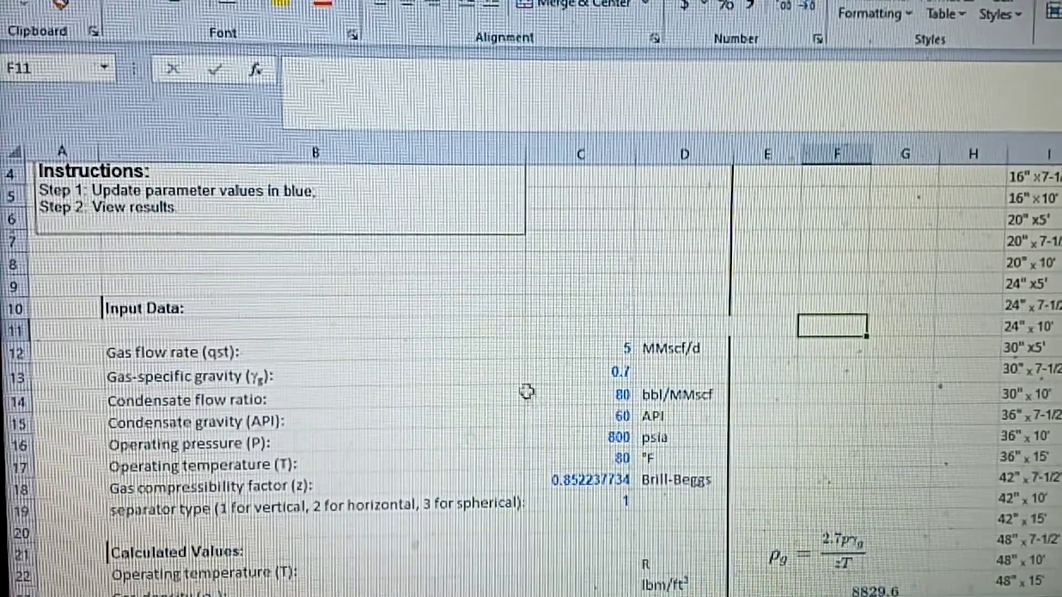
pyautogui.scroll(-1, 441, 380)
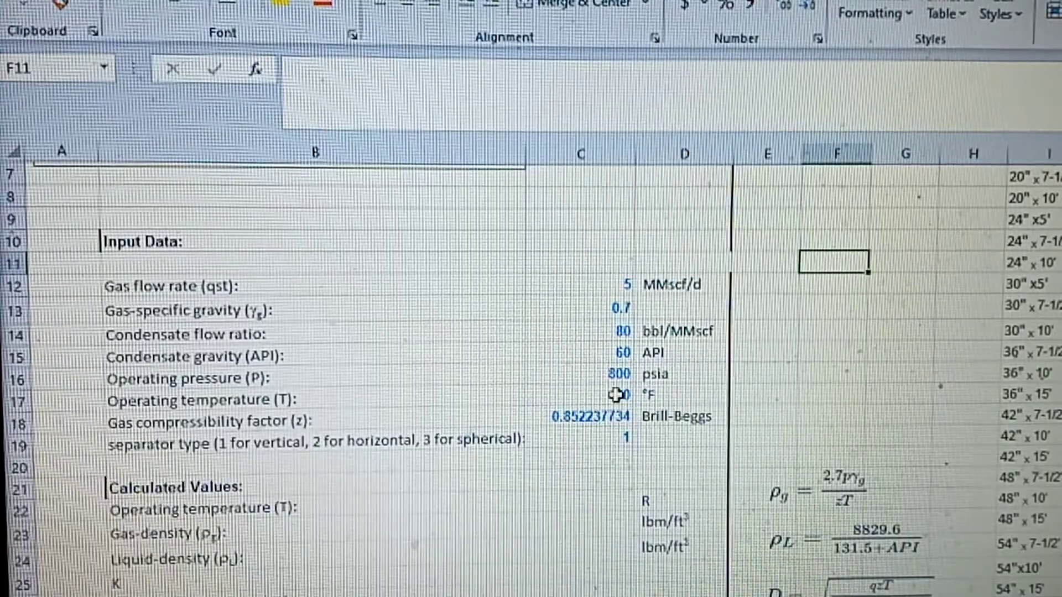
pyautogui.scroll(-1, 498, 391)
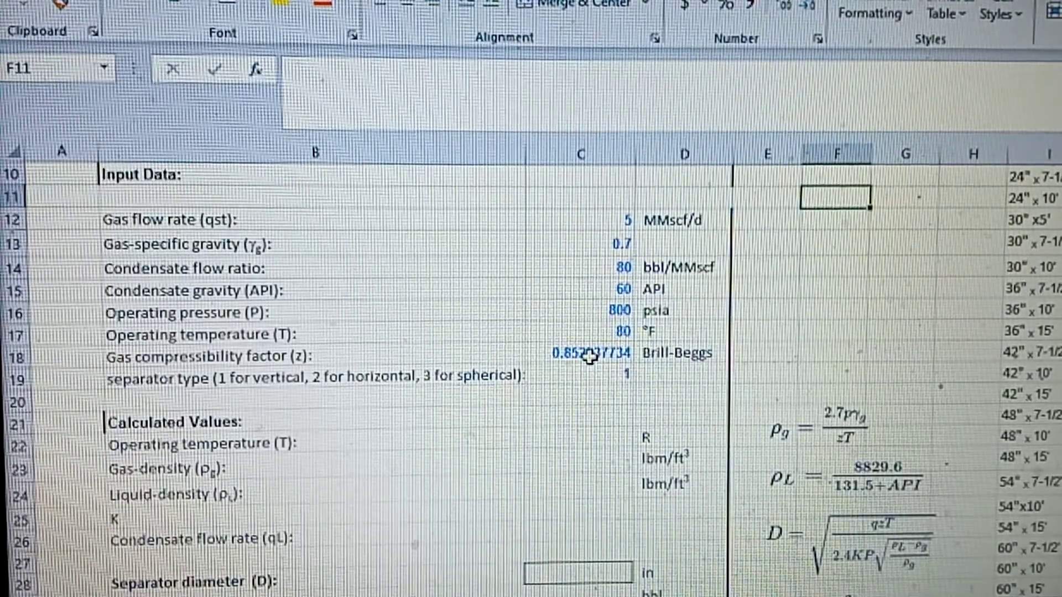
pyautogui.click(589, 357)
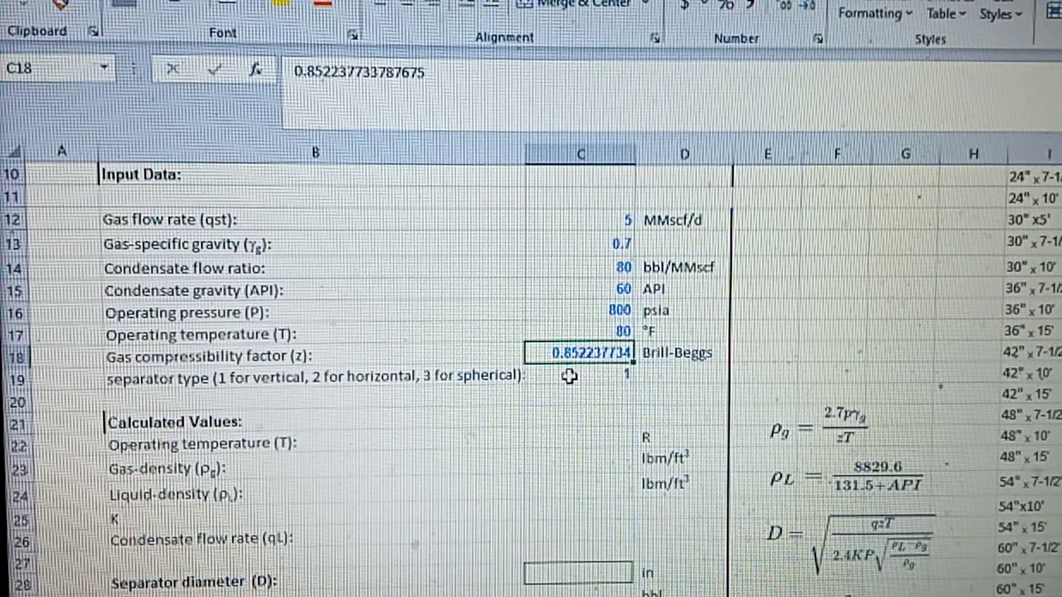
pyautogui.click(570, 376)
pyautogui.click(575, 356)
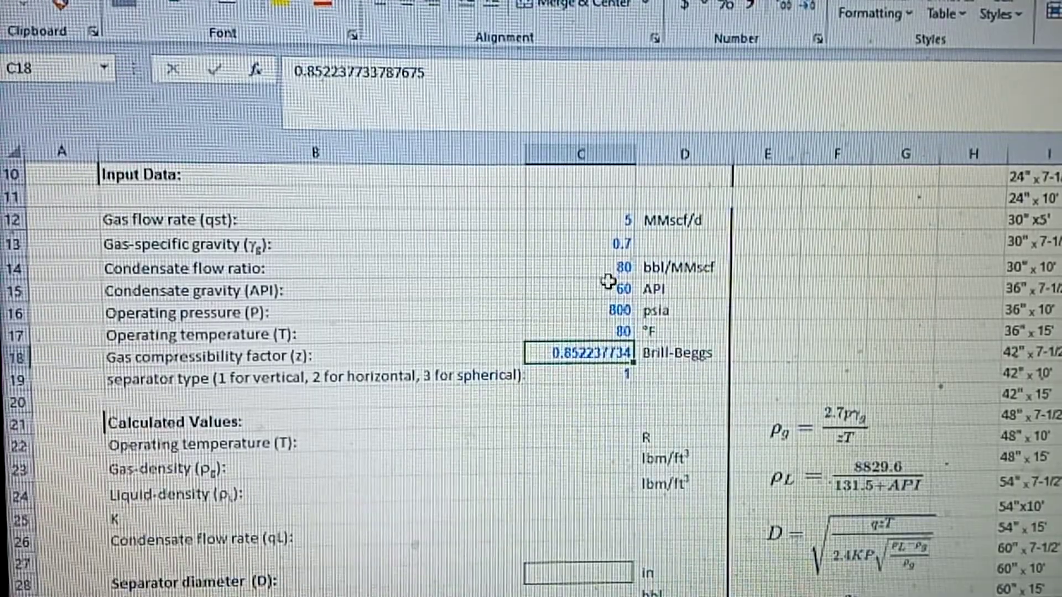
pyautogui.click(582, 251)
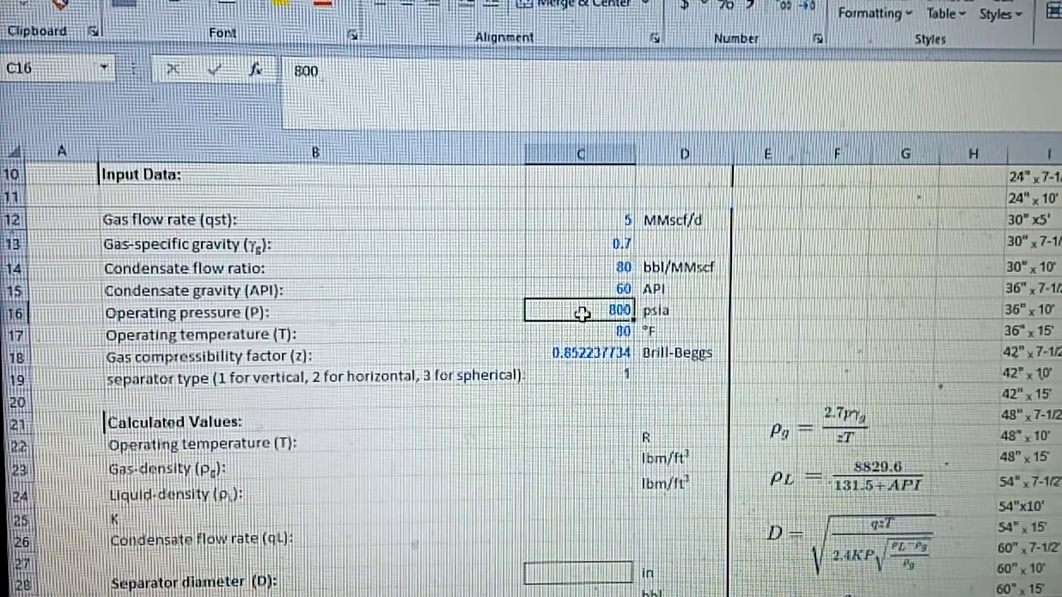
pyautogui.doubleClick(576, 331)
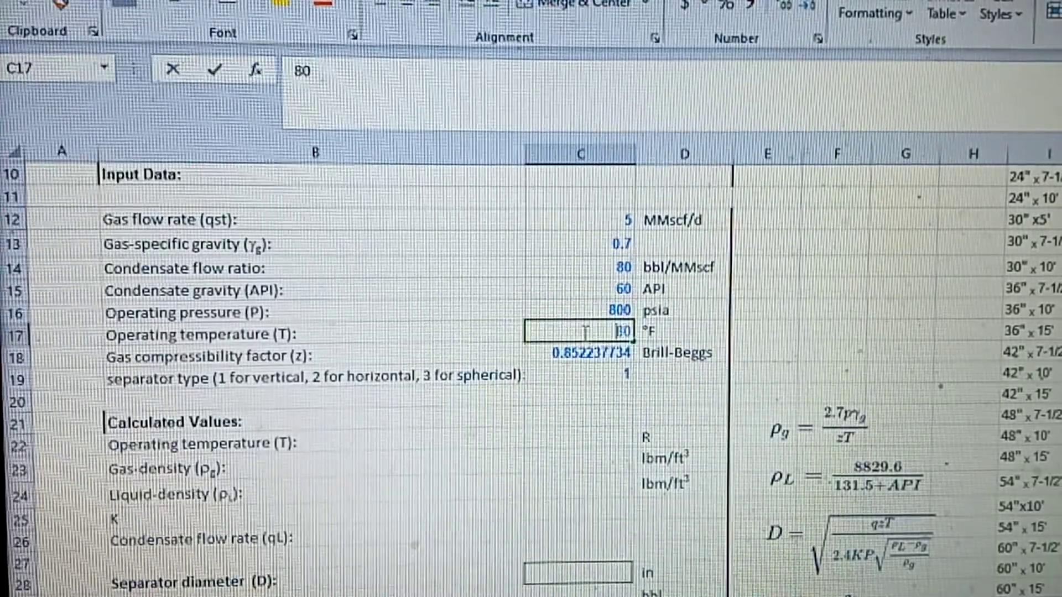
pyautogui.click(741, 332)
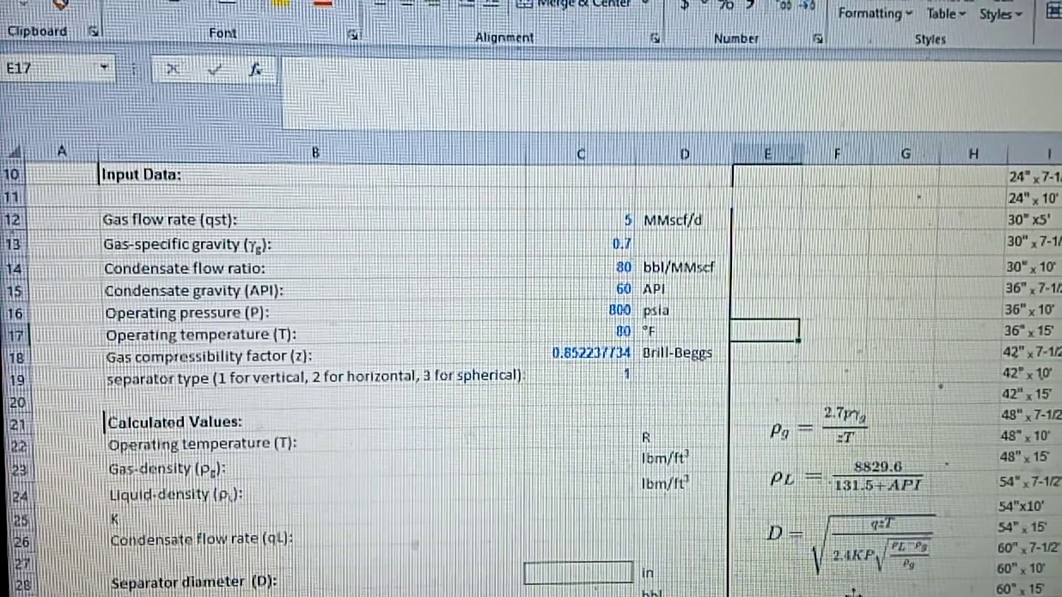
# Step: Switch to the Brill-Beggs-Z.xls workbook and check its pressure, temperature, gas specific gravity and mole fraction inputs
pyautogui.click(830, 596)
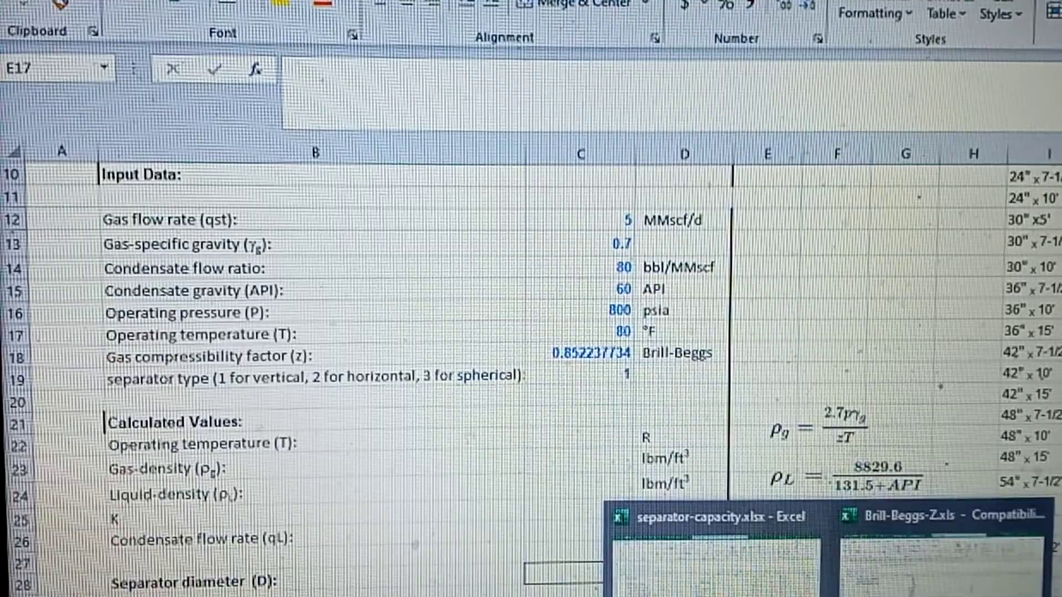
pyautogui.click(898, 577)
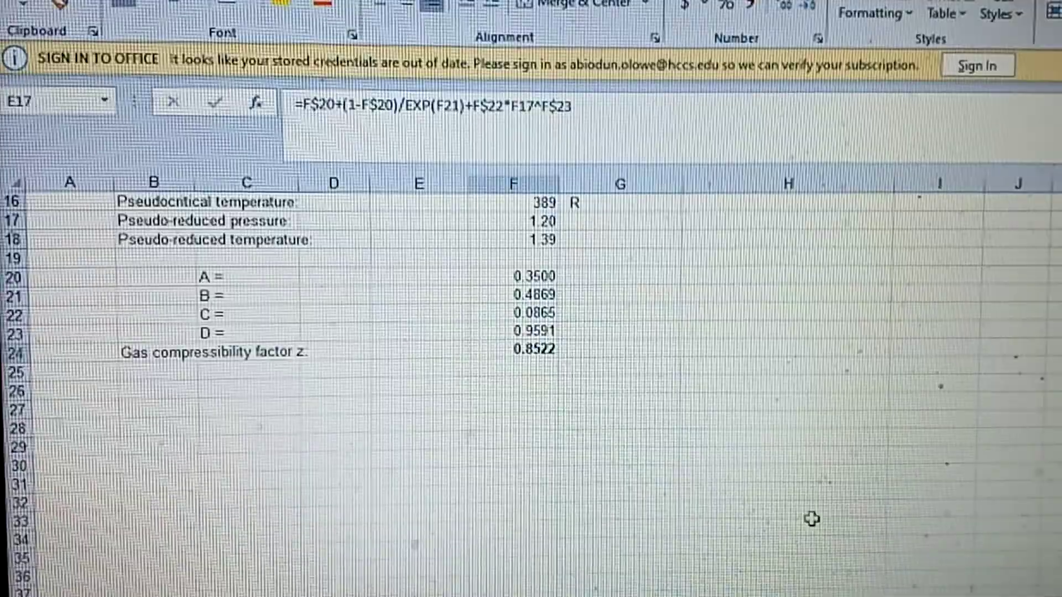
pyautogui.scroll(2, 681, 340)
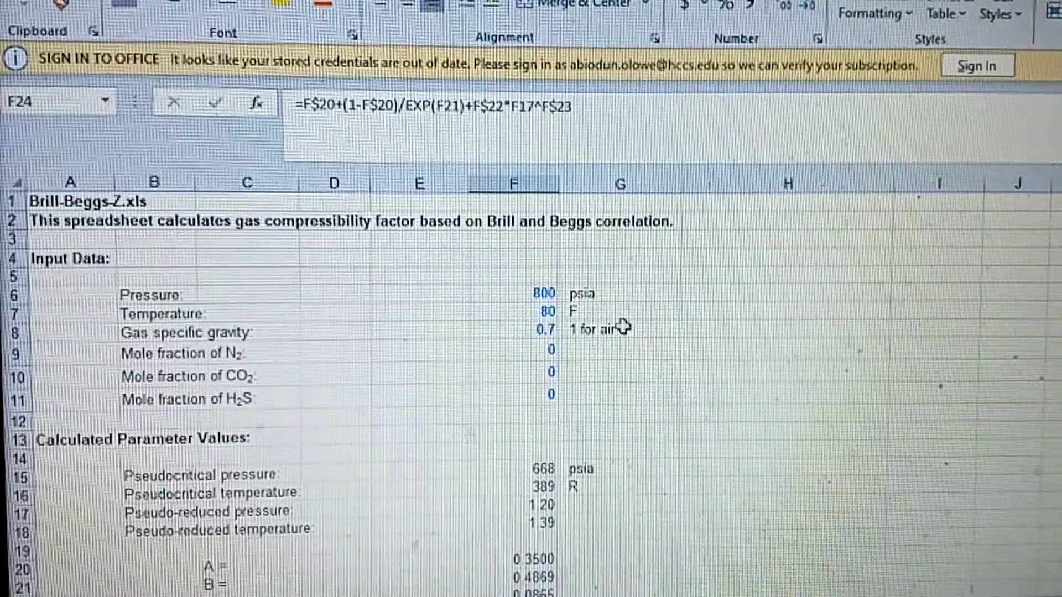
pyautogui.click(540, 288)
pyautogui.doubleClick(540, 289)
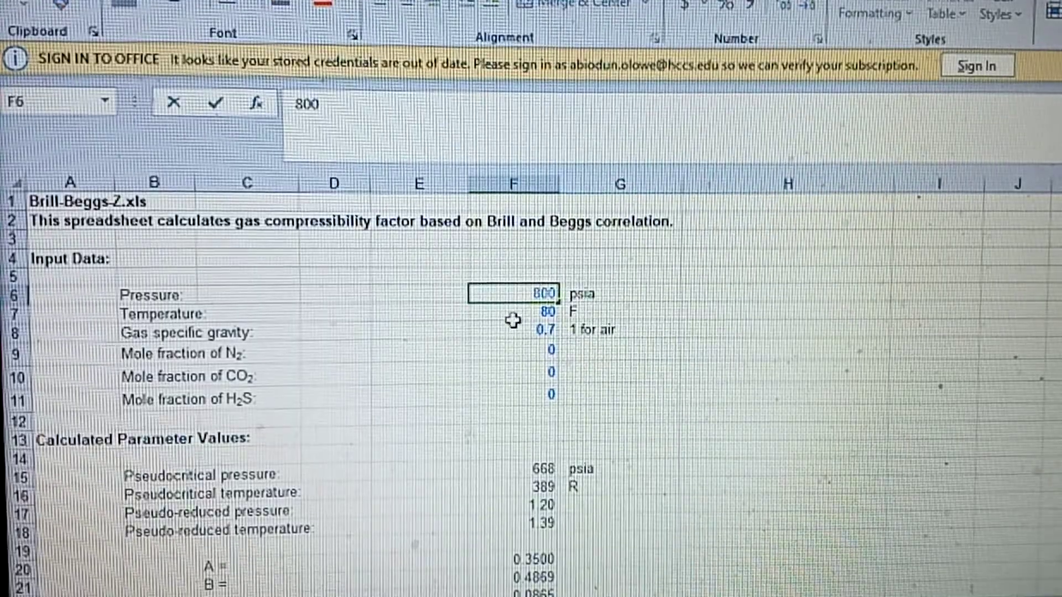
pyautogui.click(517, 313)
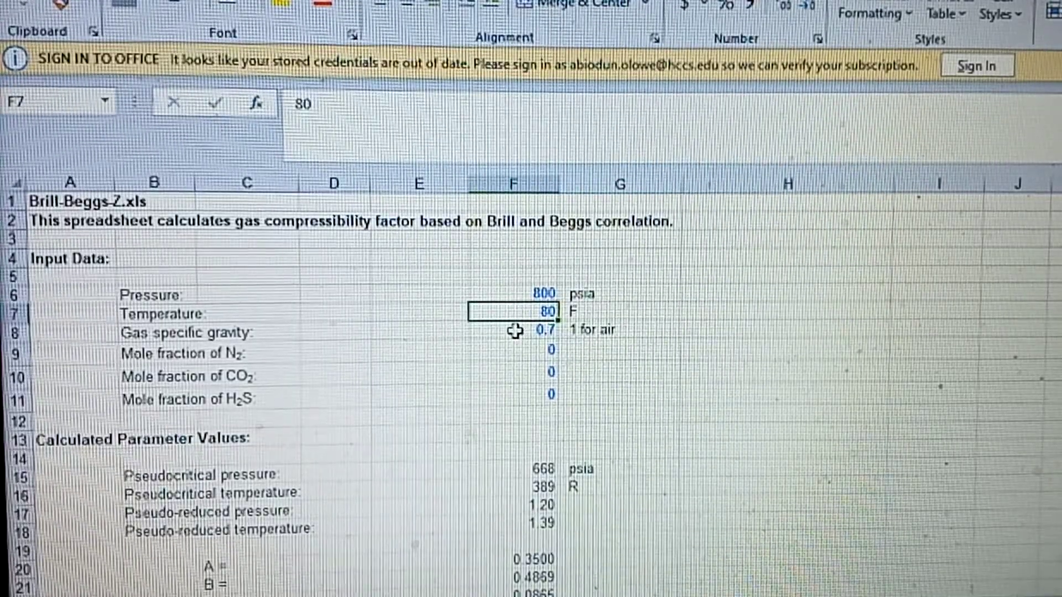
pyautogui.click(515, 331)
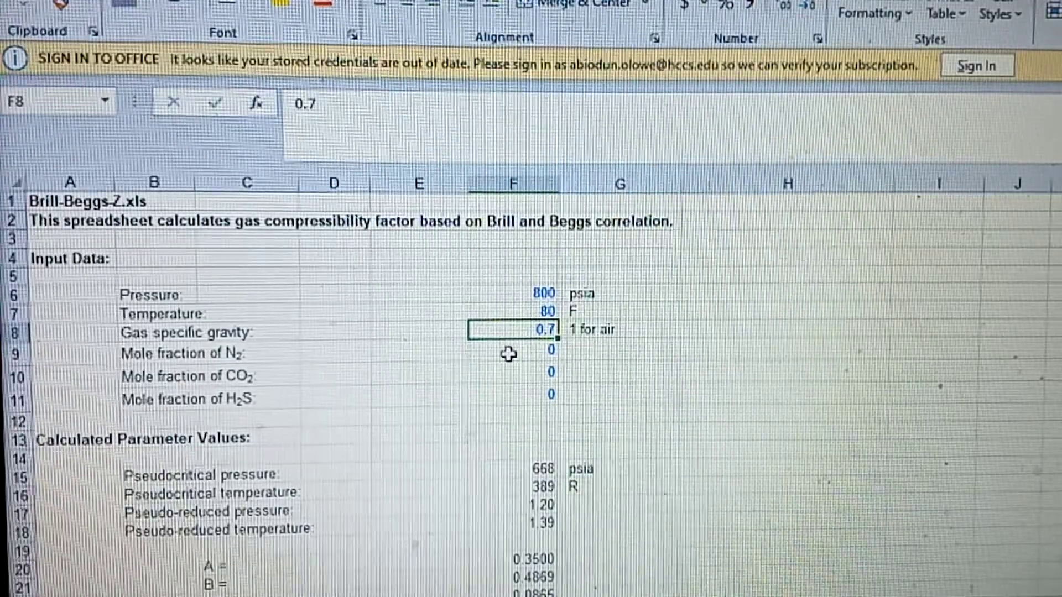
pyautogui.click(506, 354)
pyautogui.click(506, 415)
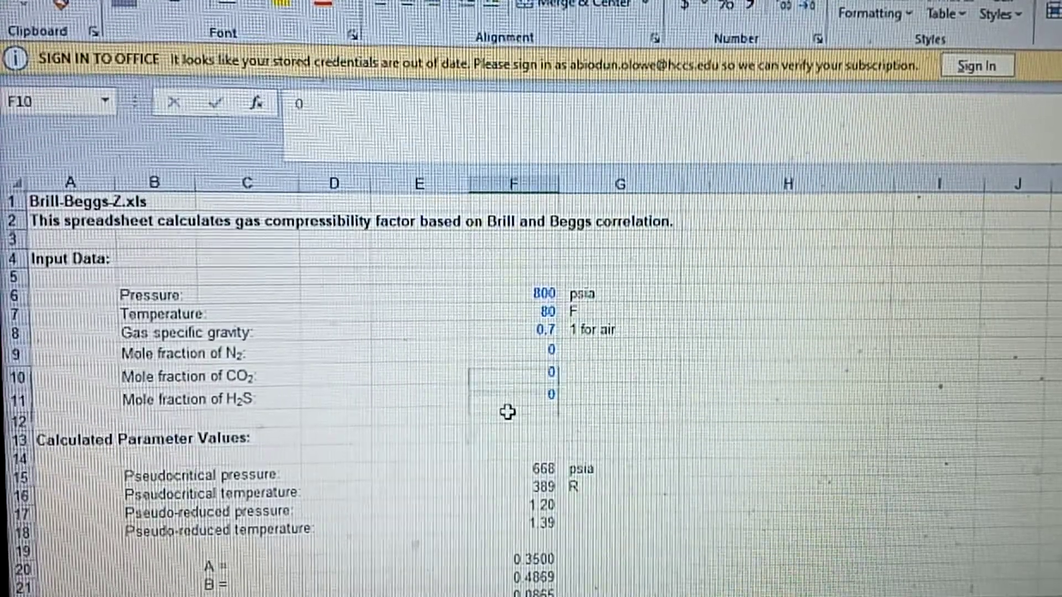
# Step: Copy the gas compressibility factor z from F24 and paste it as values into C18 of the separator-capacity.xlsx workbook
pyautogui.scroll(-3, 504, 387)
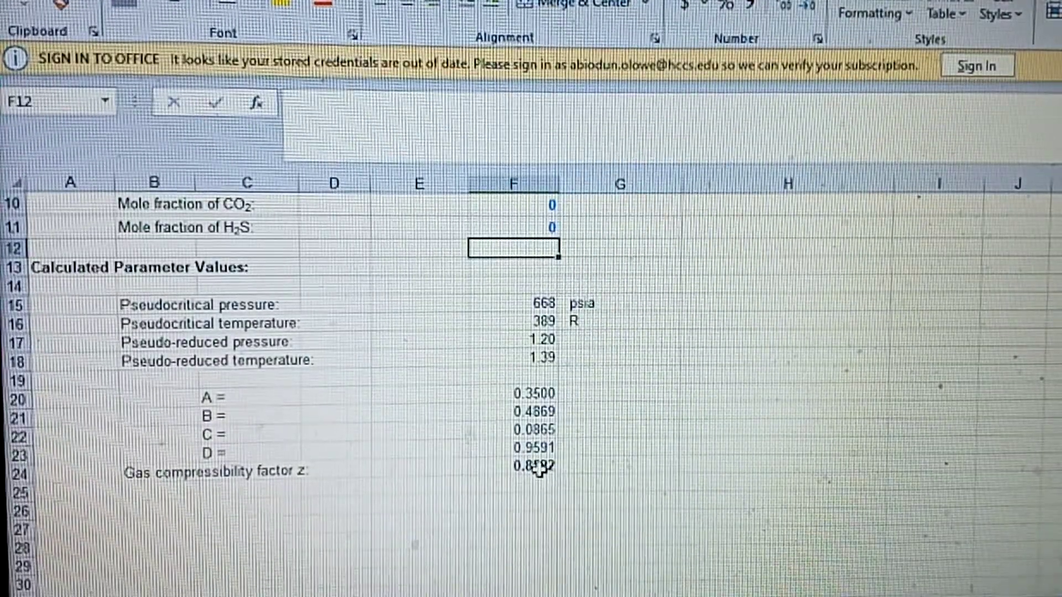
pyautogui.click(540, 468)
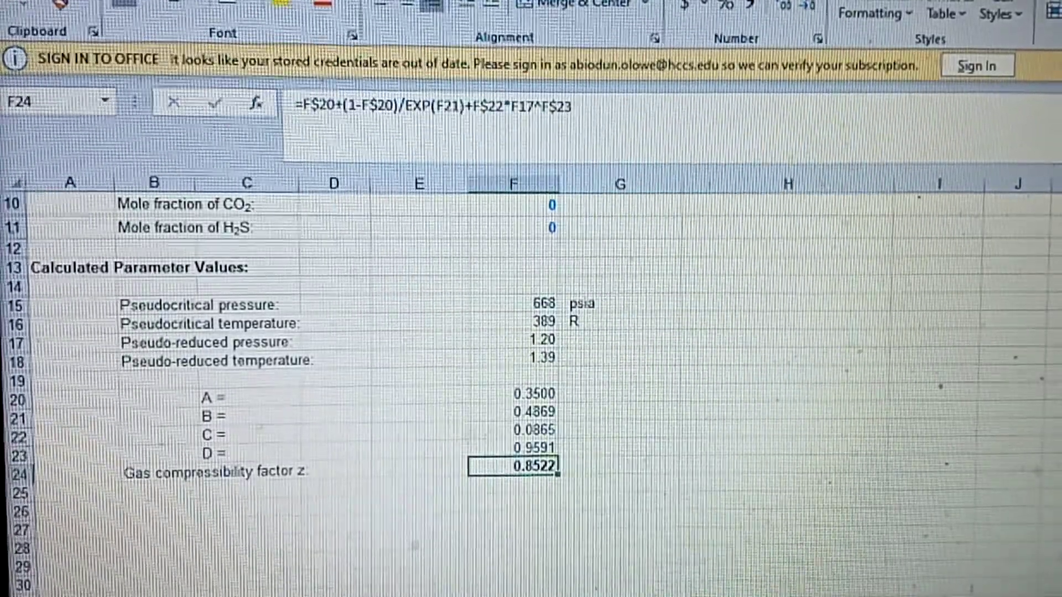
pyautogui.hotkey('ctrl', 'c')
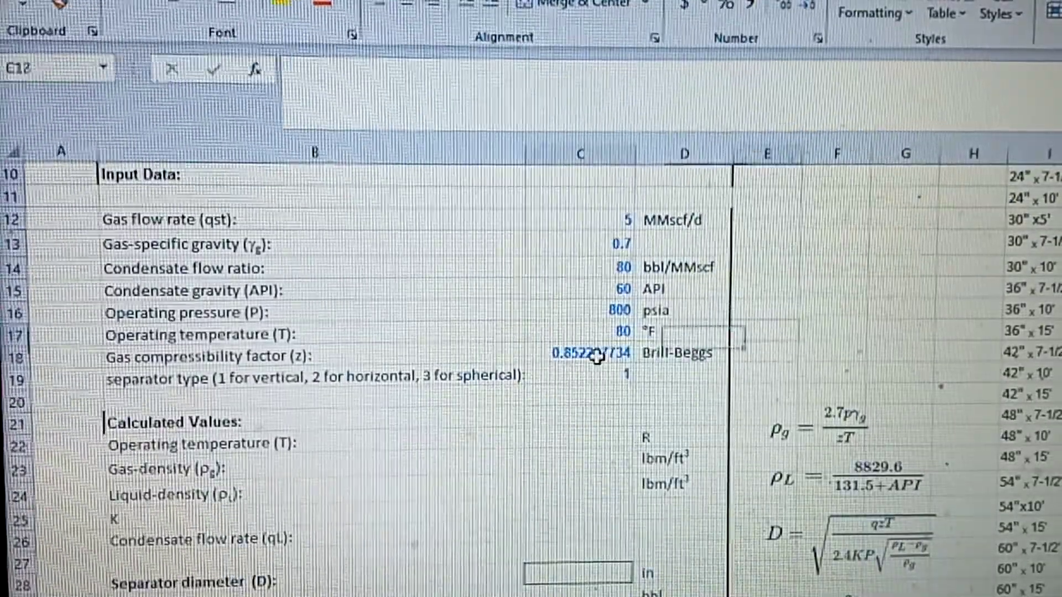
pyautogui.click(593, 352)
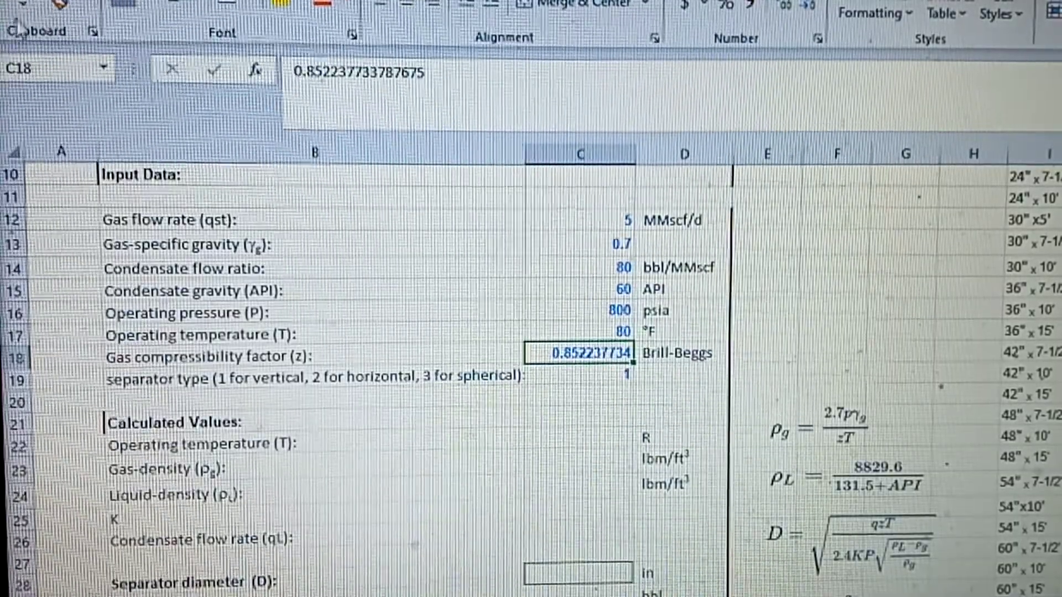
pyautogui.click(24, 9)
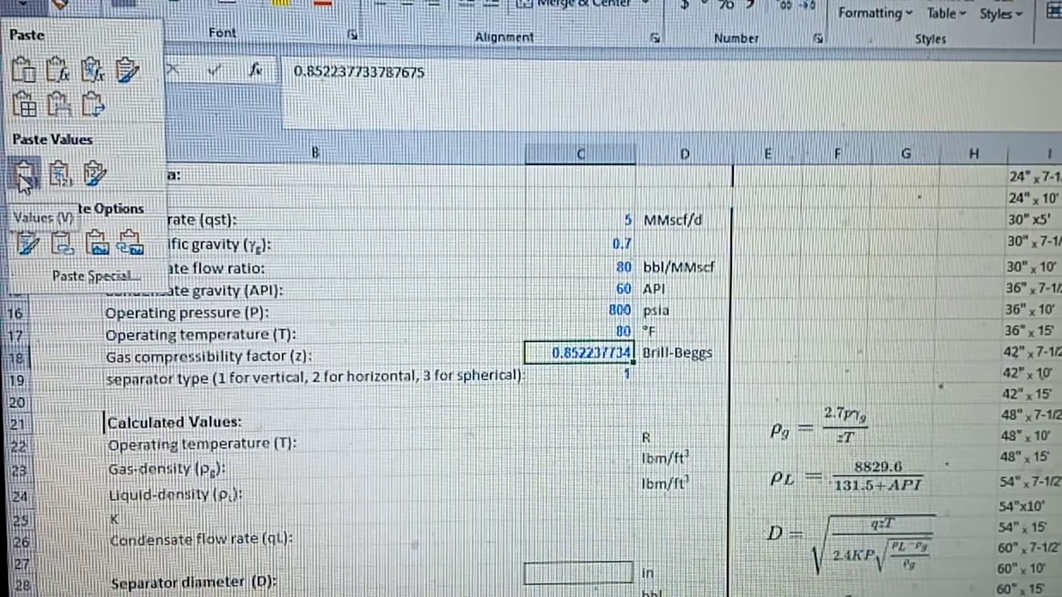
pyautogui.click(19, 174)
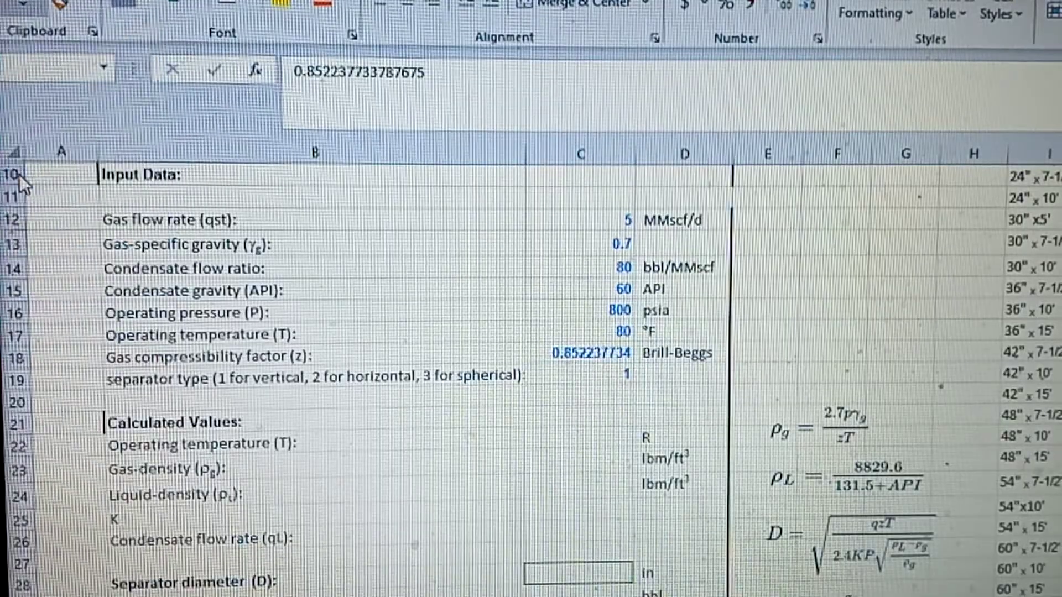
pyautogui.click(842, 319)
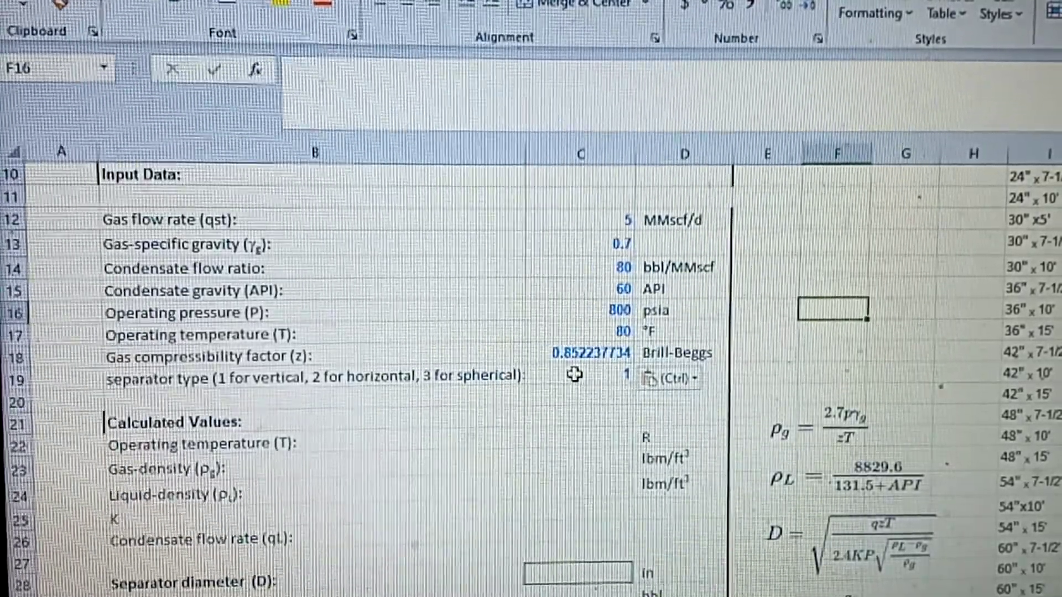
# Step: Inspect the separator type code in C19 against the vertical, horizontal and spherical options
pyautogui.doubleClick(574, 375)
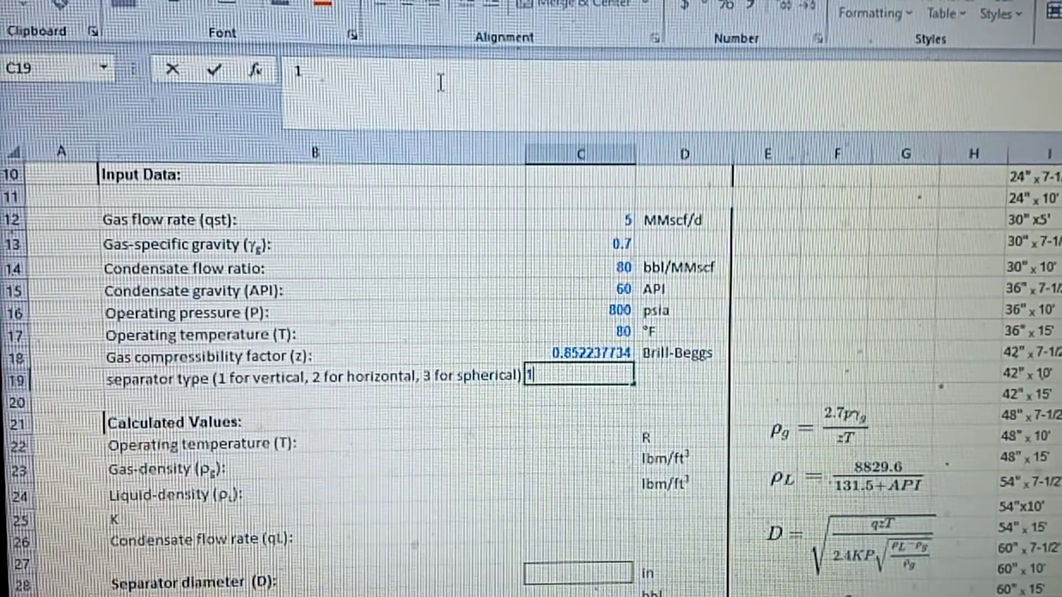
pyautogui.doubleClick(441, 83)
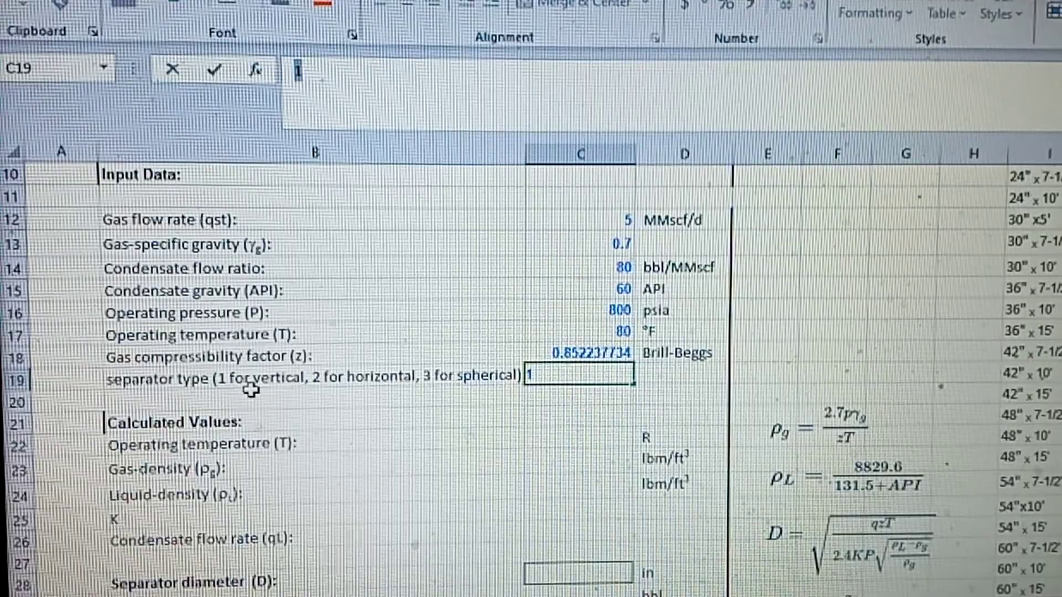
pyautogui.click(816, 374)
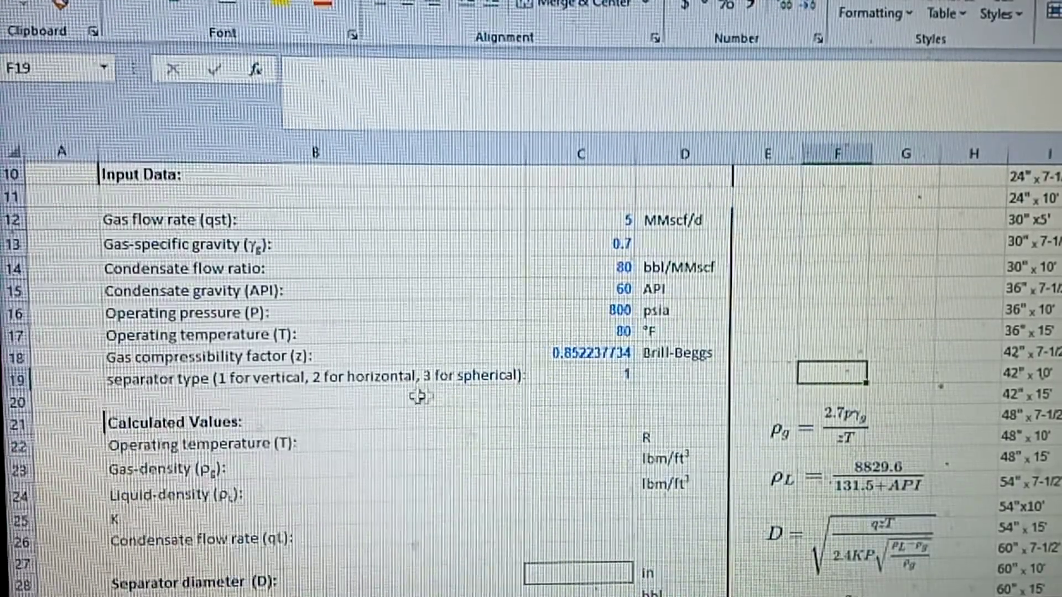
# Step: Convert the operating temperature to Rankine in C22 with the formula =C17+460
pyautogui.scroll(-2, 540, 403)
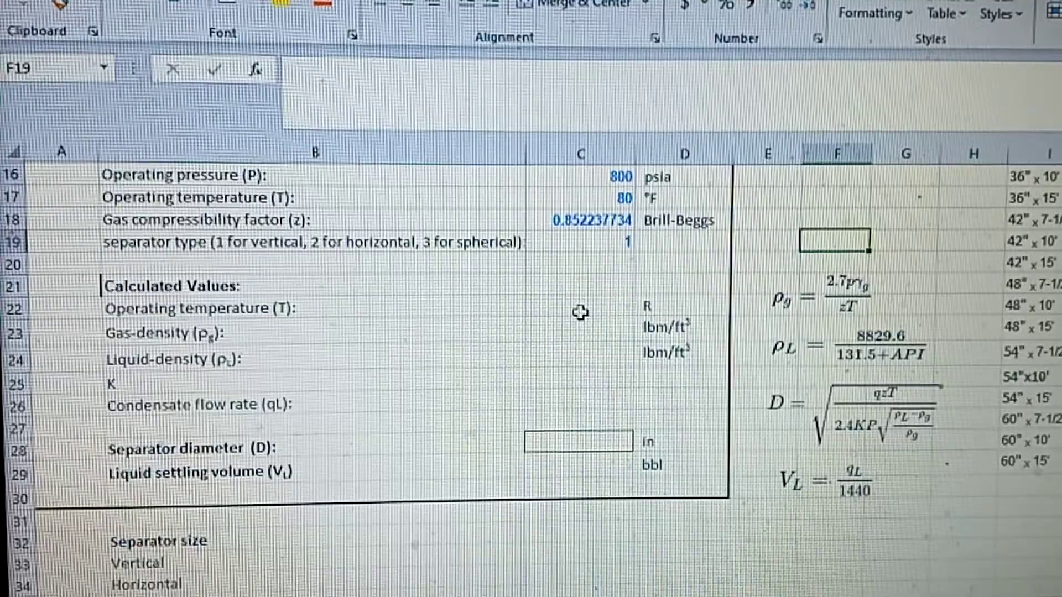
pyautogui.click(573, 308)
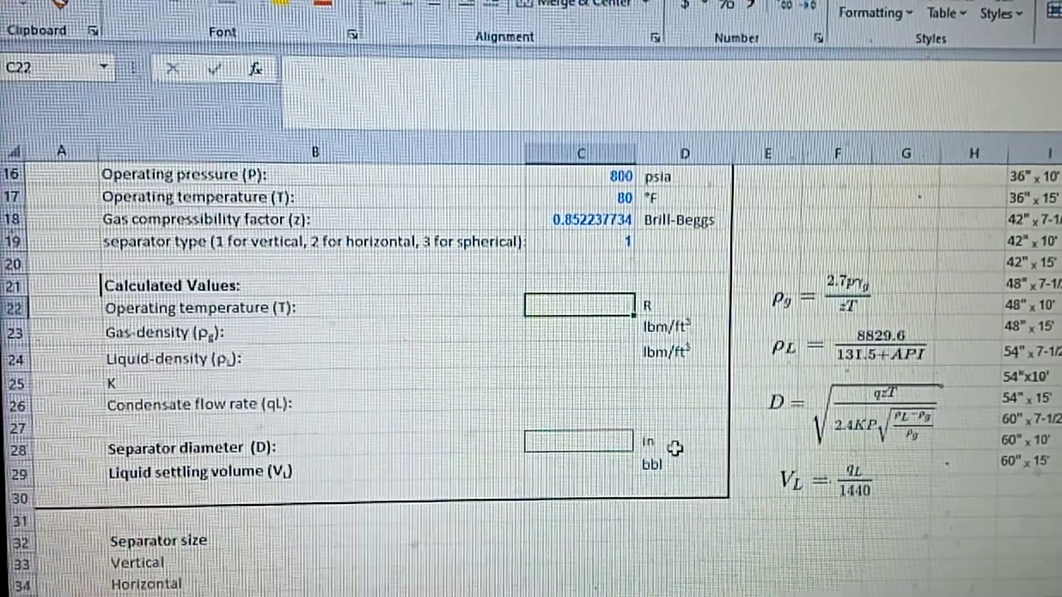
pyautogui.write('=')
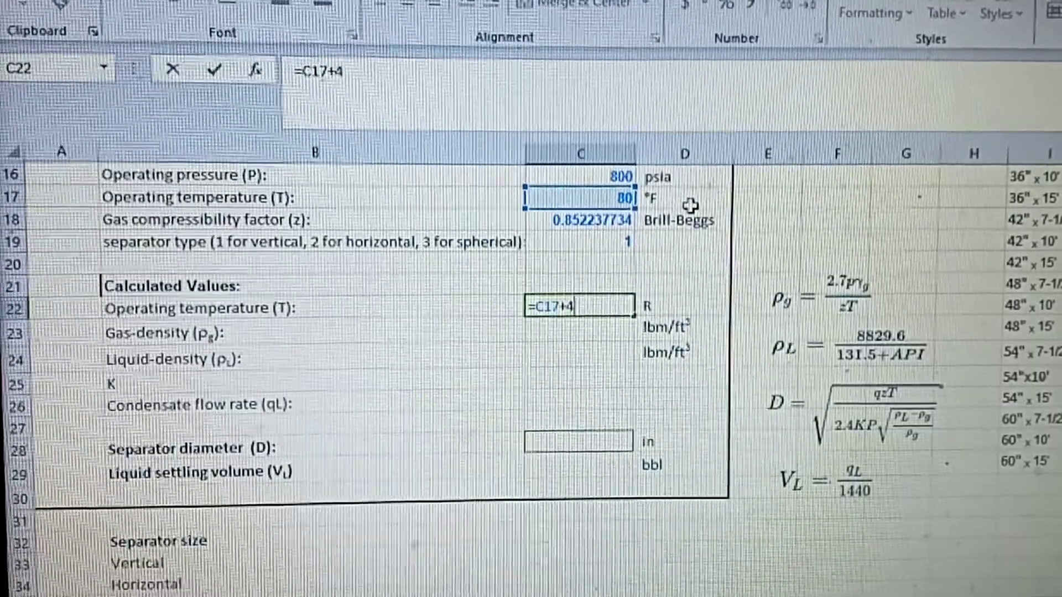
pyautogui.write('0')
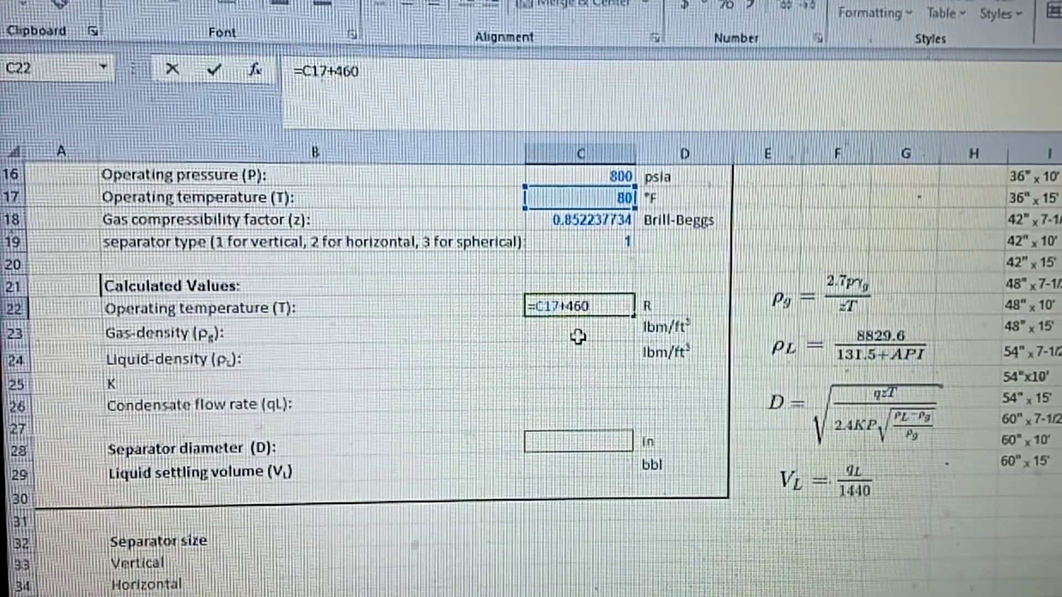
pyautogui.press('Return')
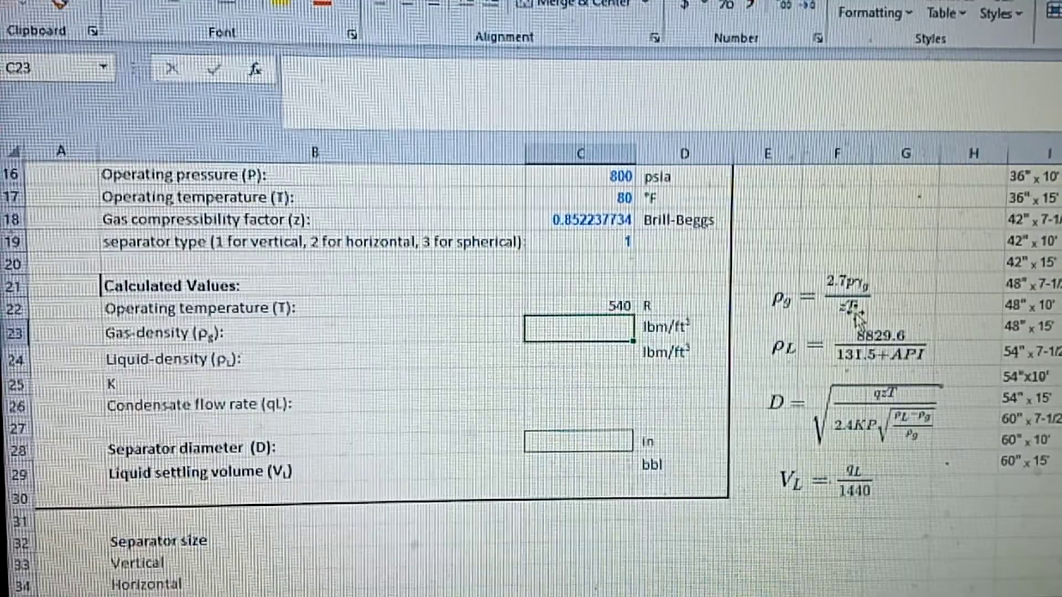
# Step: Enter the numerator of the gas density formula in C23 as =2.7*C16*C137
pyautogui.click(854, 312)
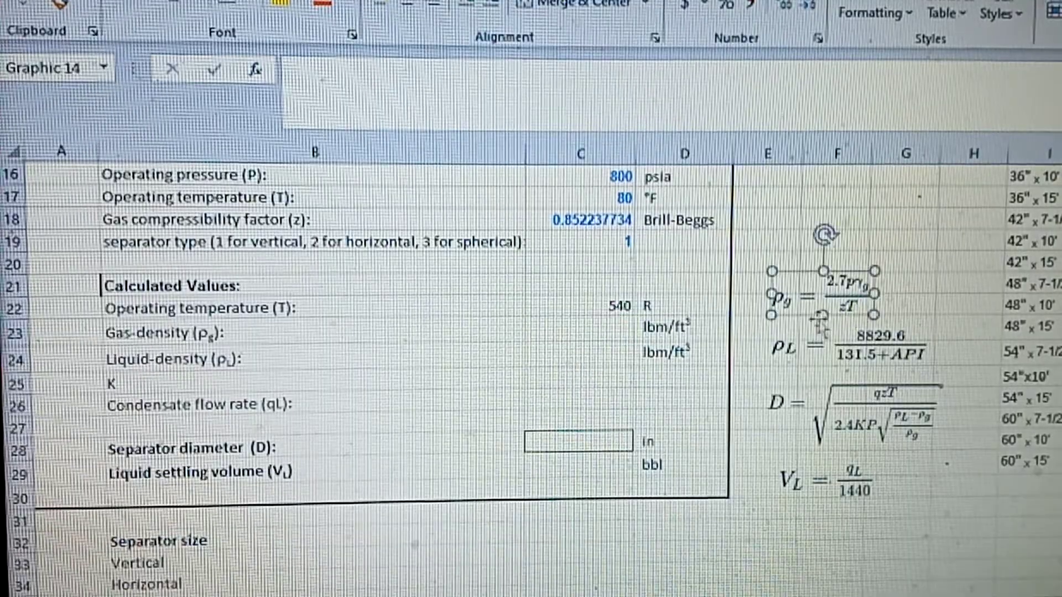
pyautogui.click(598, 334)
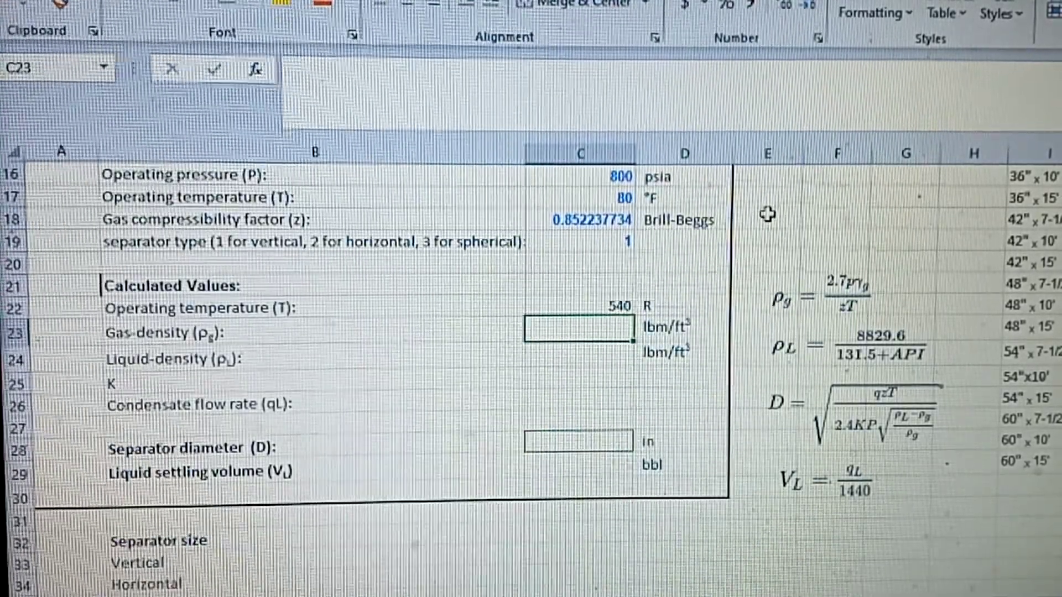
pyautogui.write('=2.')
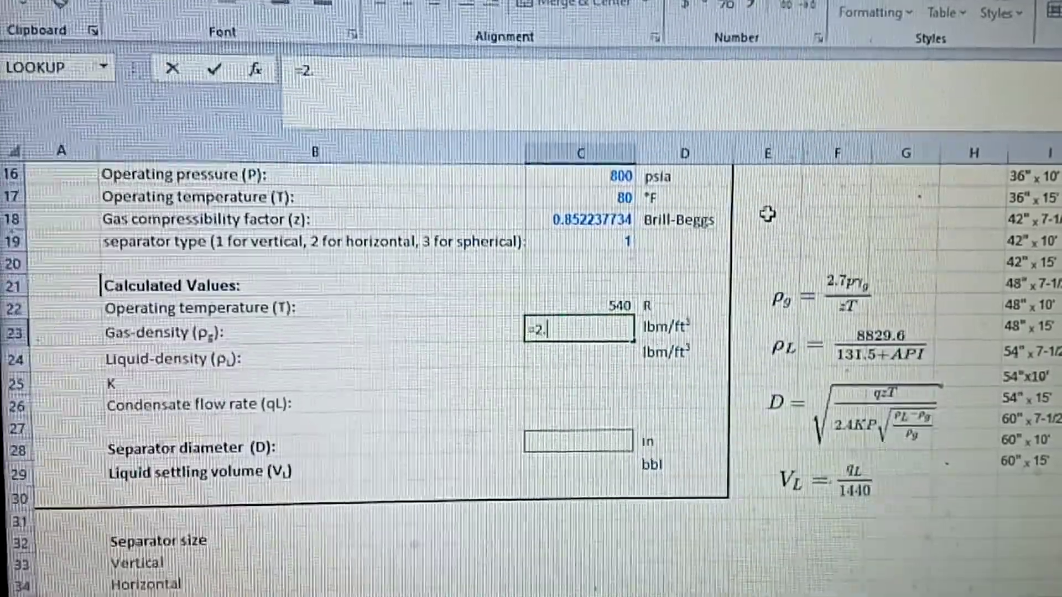
pyautogui.write('7')
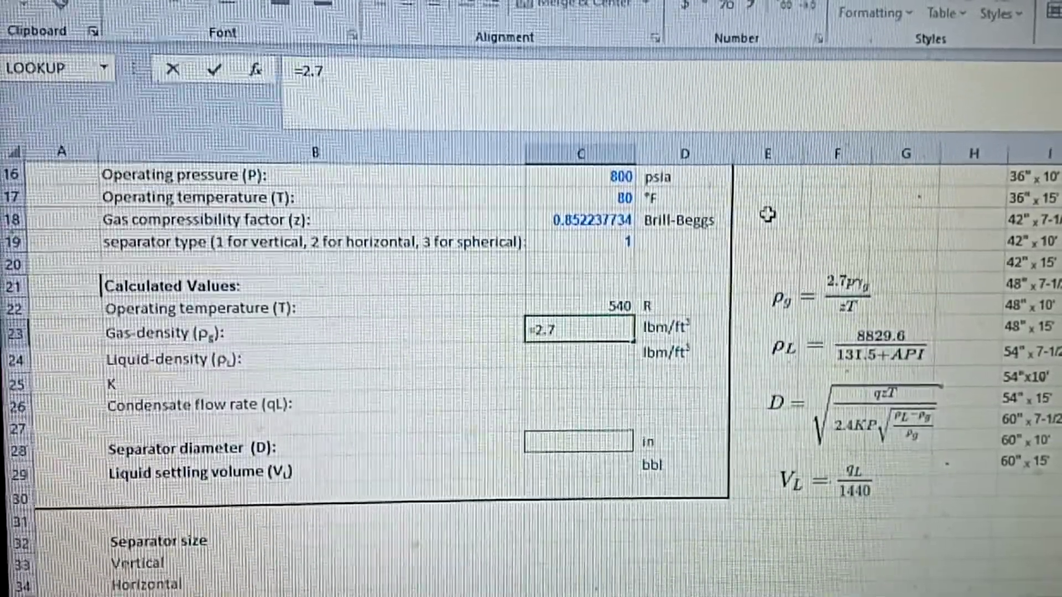
pyautogui.write('*')
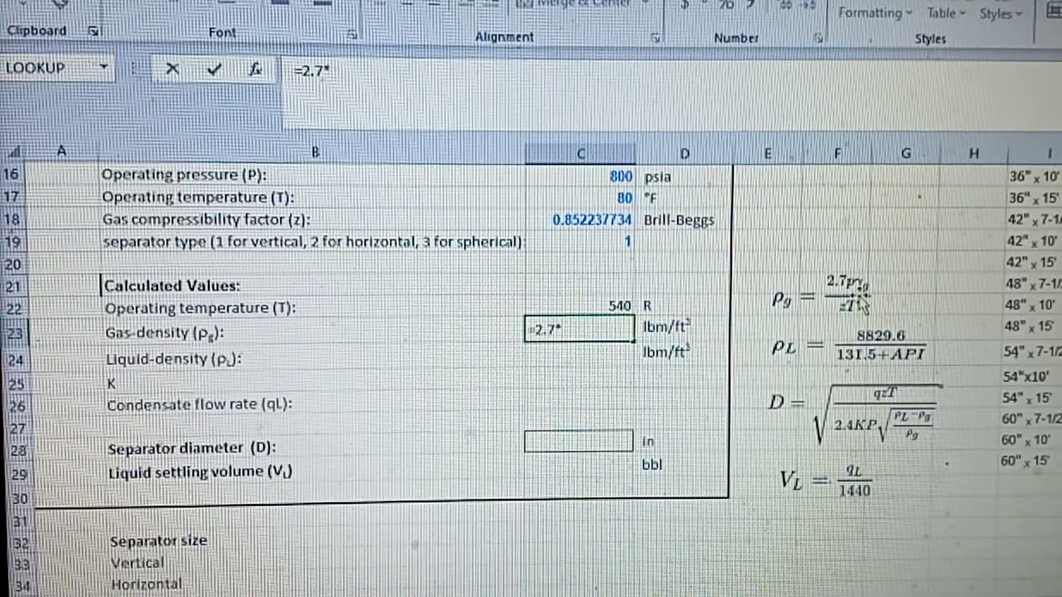
pyautogui.scroll(1, 576, 246)
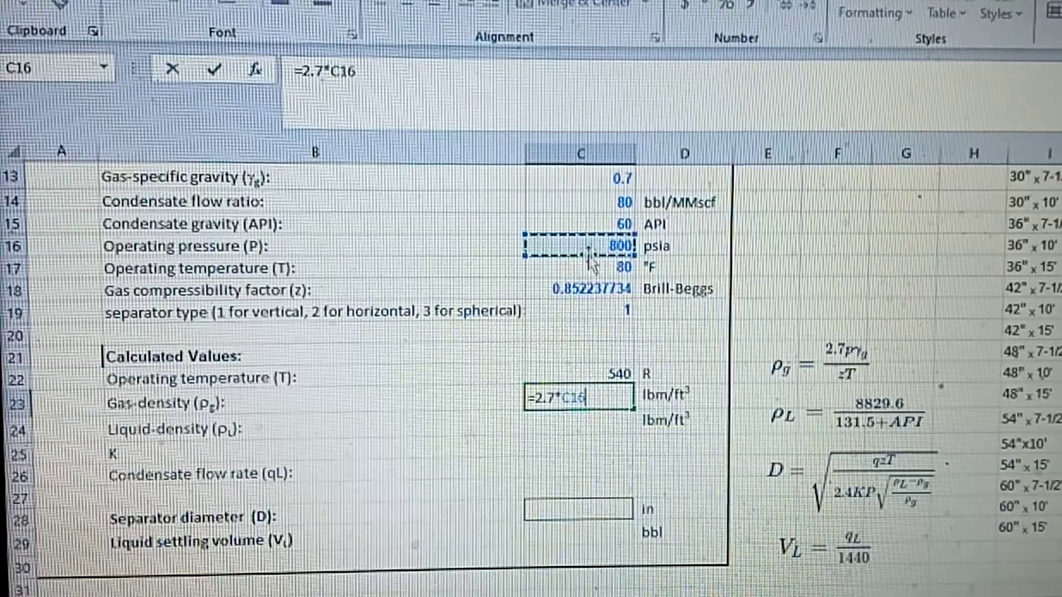
pyautogui.write('*')
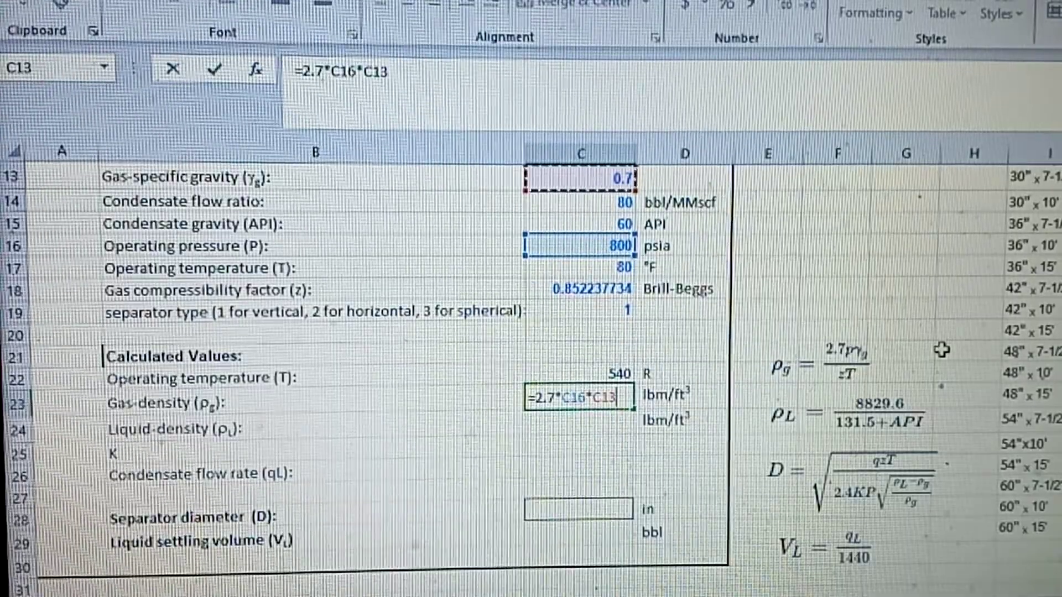
pyautogui.write('7')
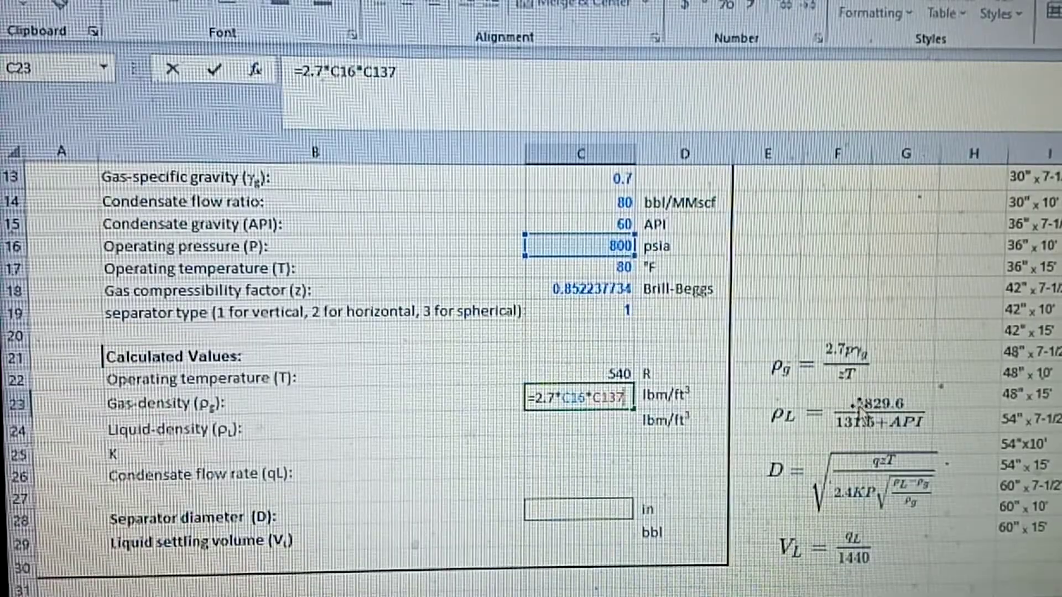
pyautogui.doubleClick(596, 297)
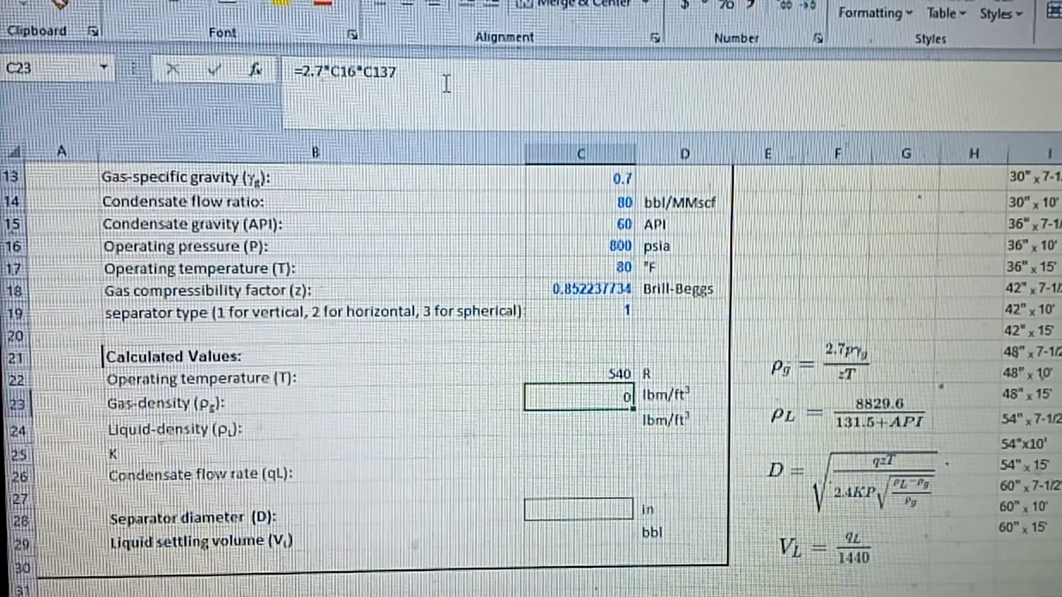
# Step: Extend the gas density formula in C23 with division by the compressibility factor C18 and the Rankine temperature C22
pyautogui.doubleClick(446, 75)
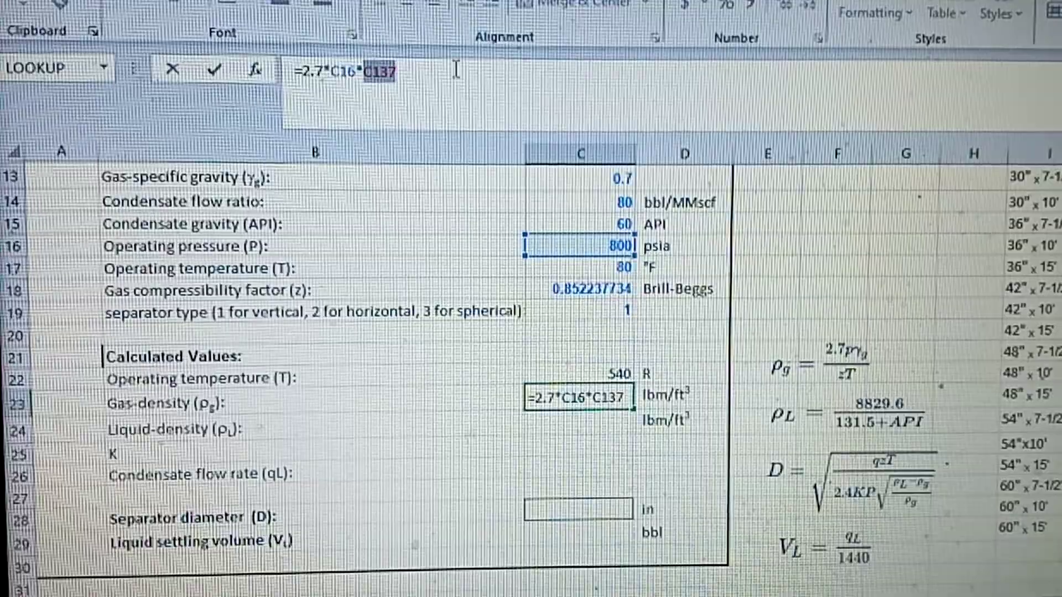
pyautogui.write('/')
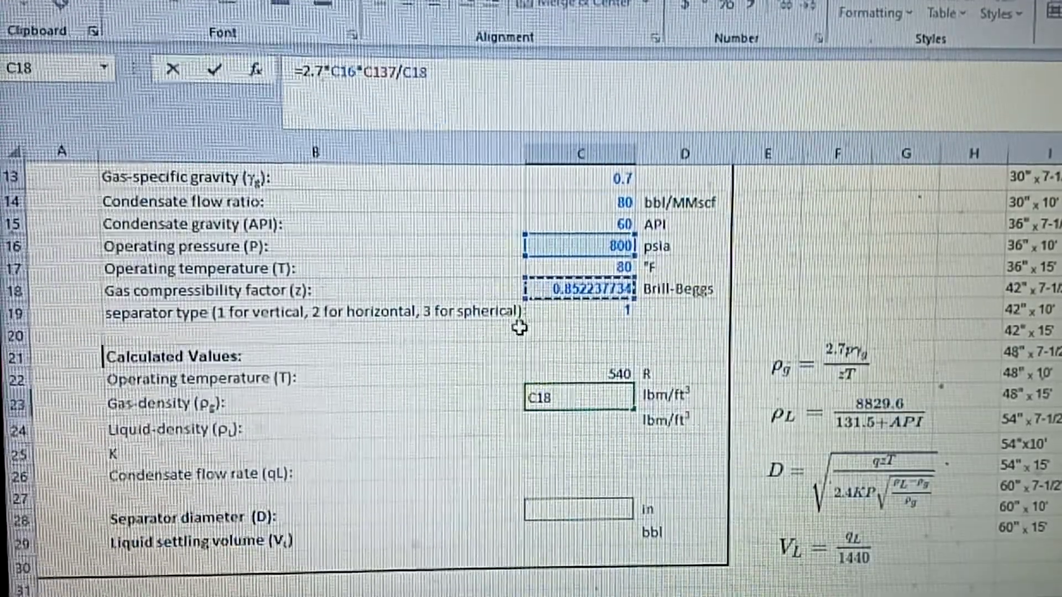
pyautogui.write('/')
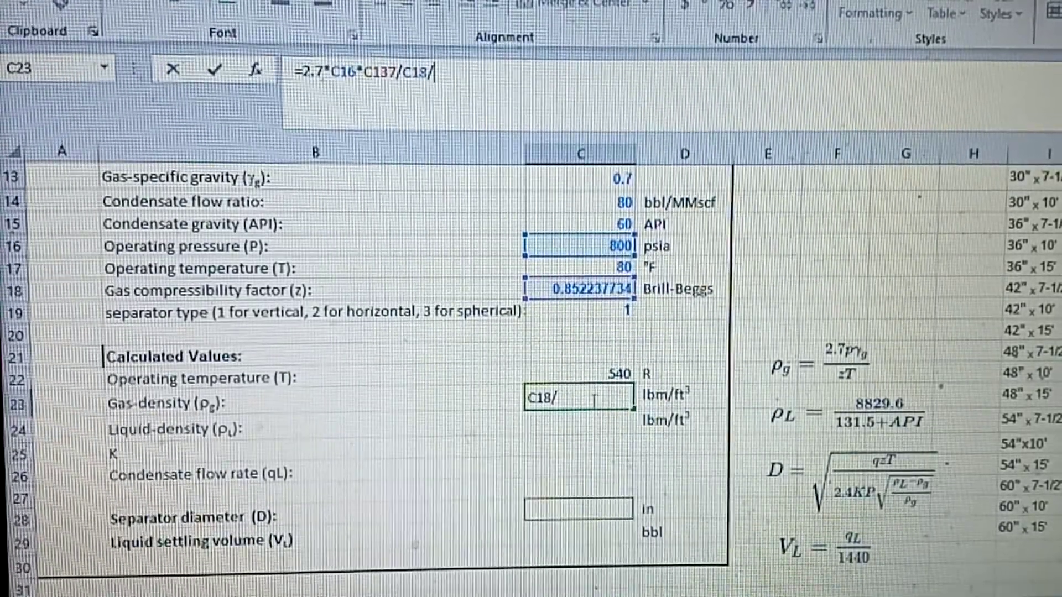
pyautogui.click(574, 370)
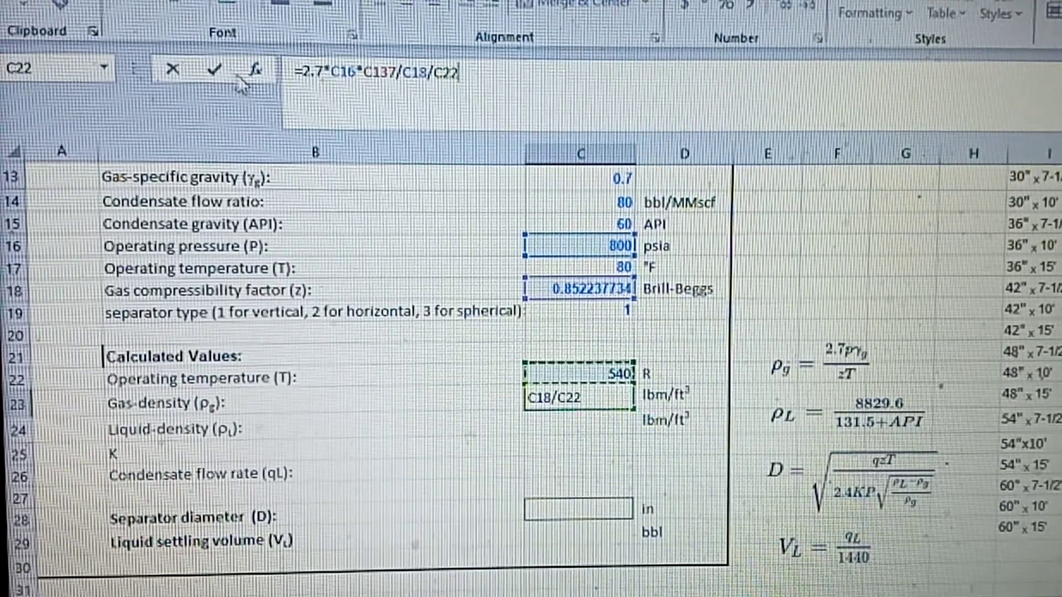
pyautogui.click(215, 70)
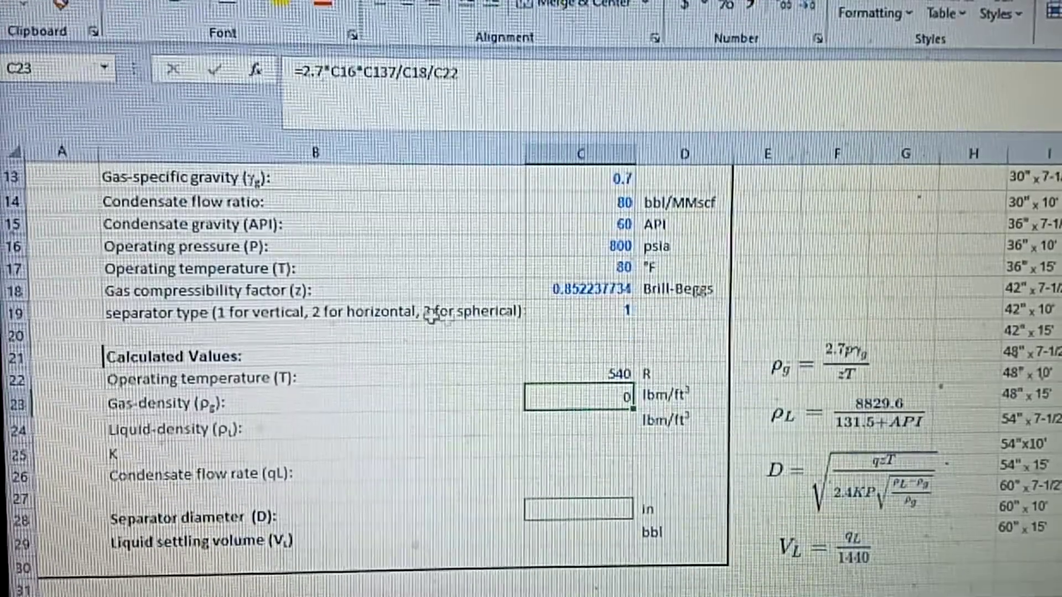
# Step: Calculate the liquid density in C24 with the formula =8829.6/(131.5+C15), using the condensate API gravity
pyautogui.scroll(1, 470, 326)
pyautogui.scroll(-2, 472, 325)
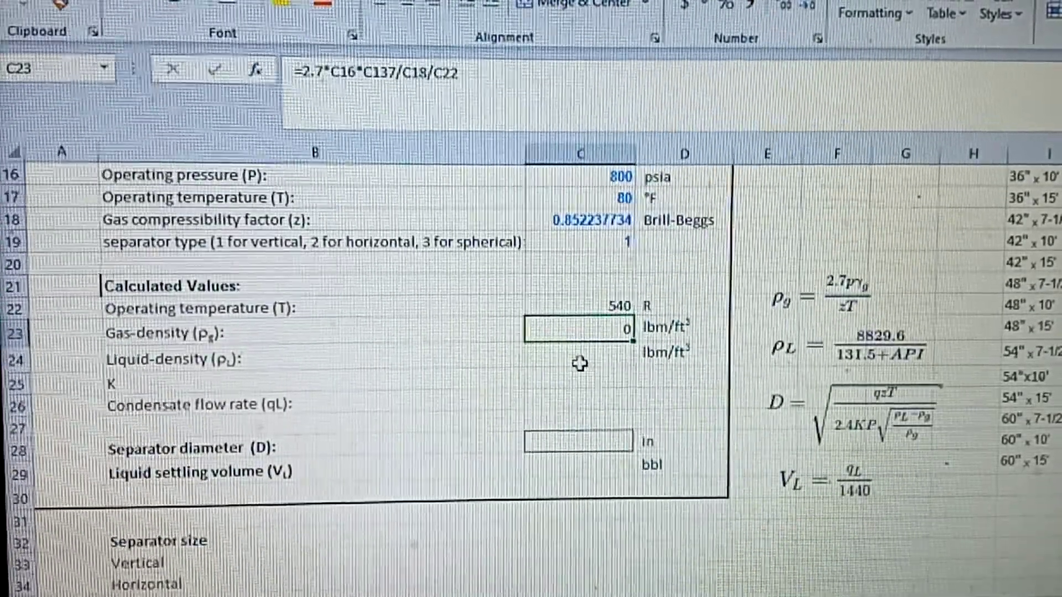
pyautogui.doubleClick(575, 354)
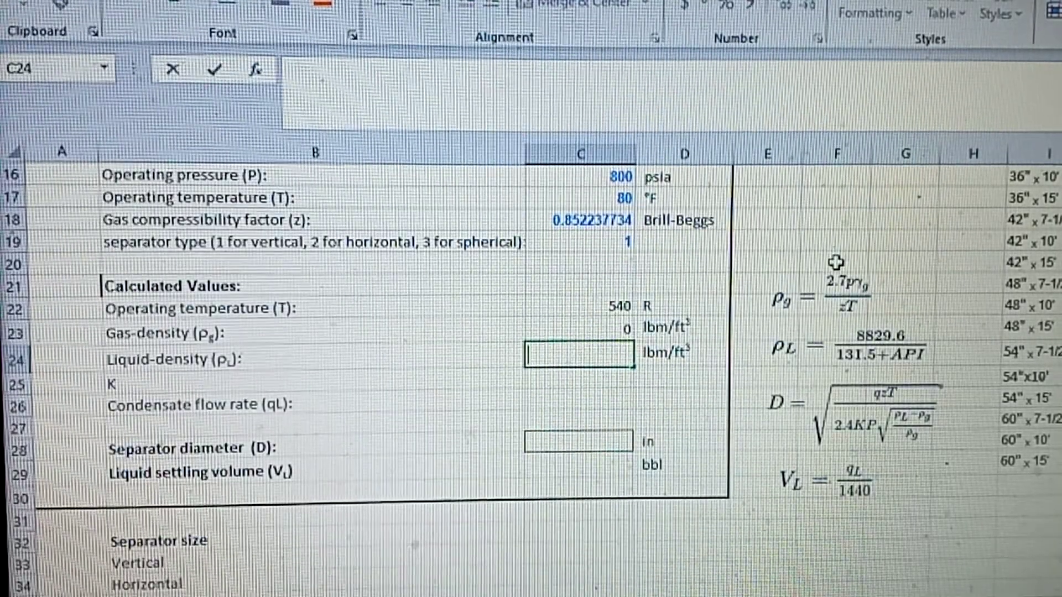
pyautogui.write('=')
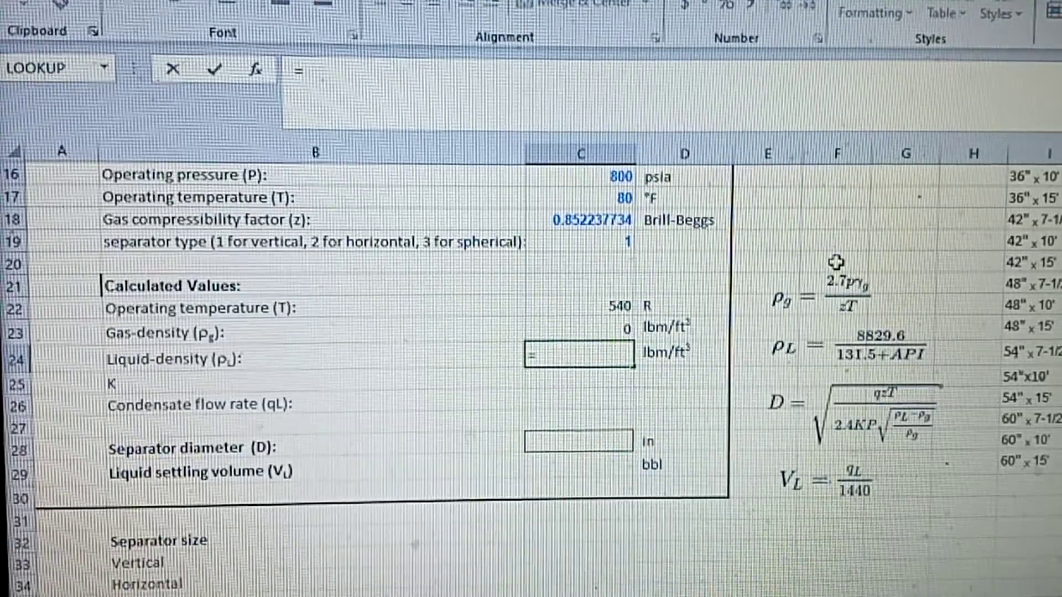
pyautogui.write('88')
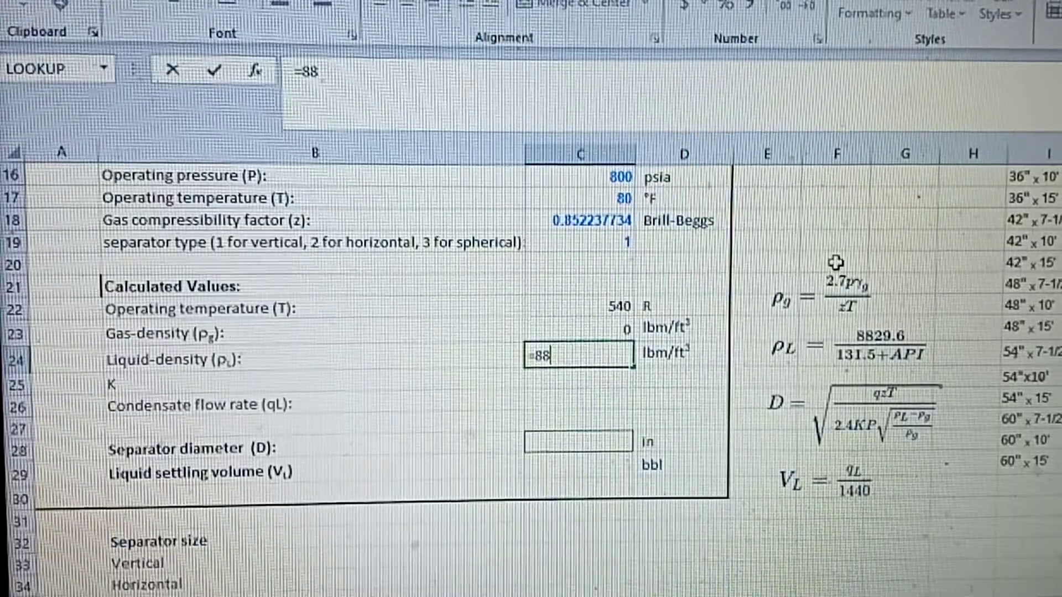
pyautogui.write('29.6/')
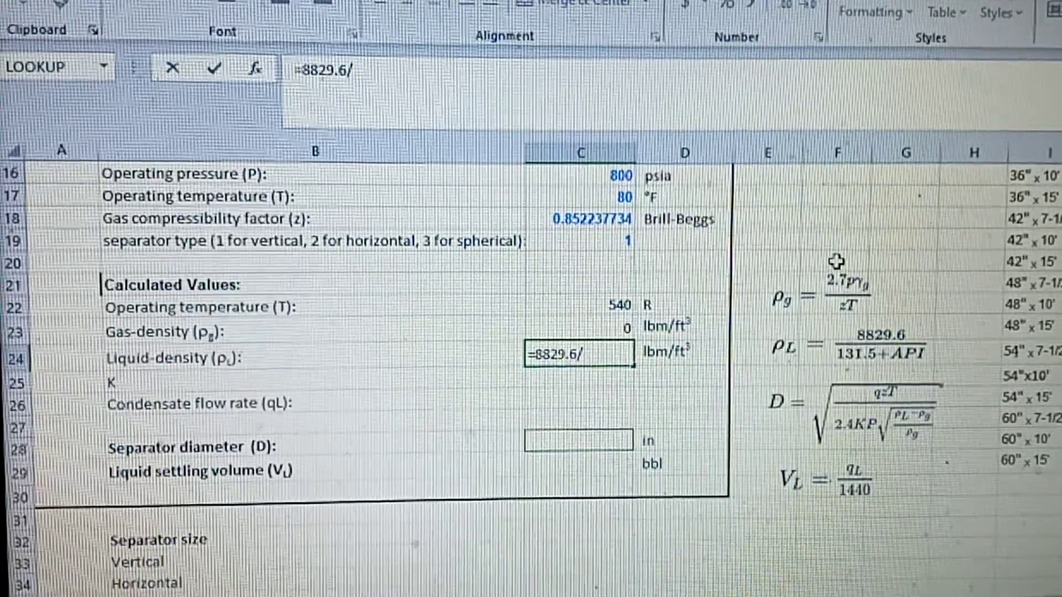
pyautogui.write('(')
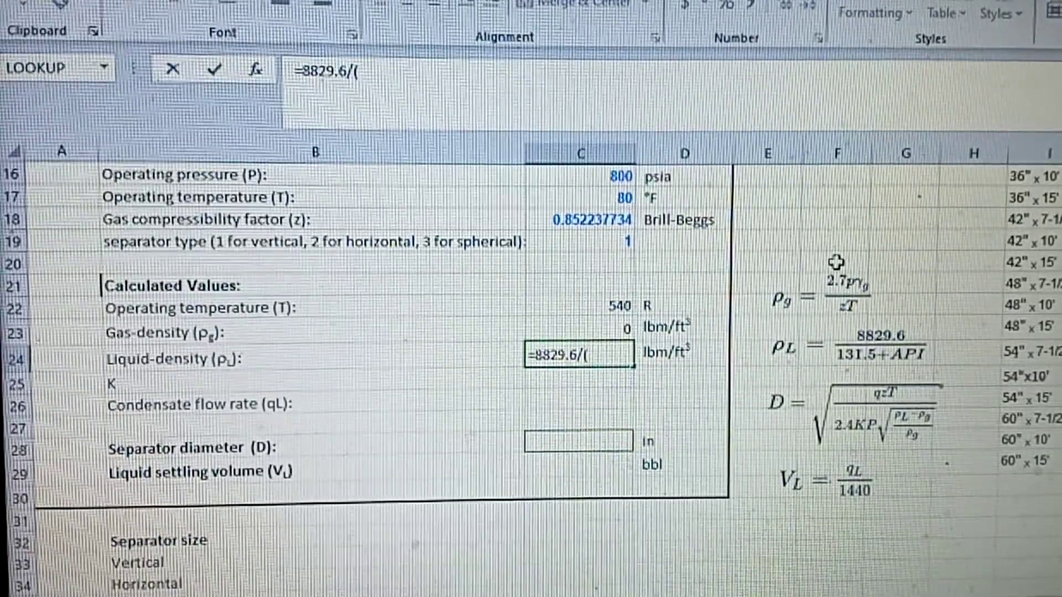
pyautogui.write('131.')
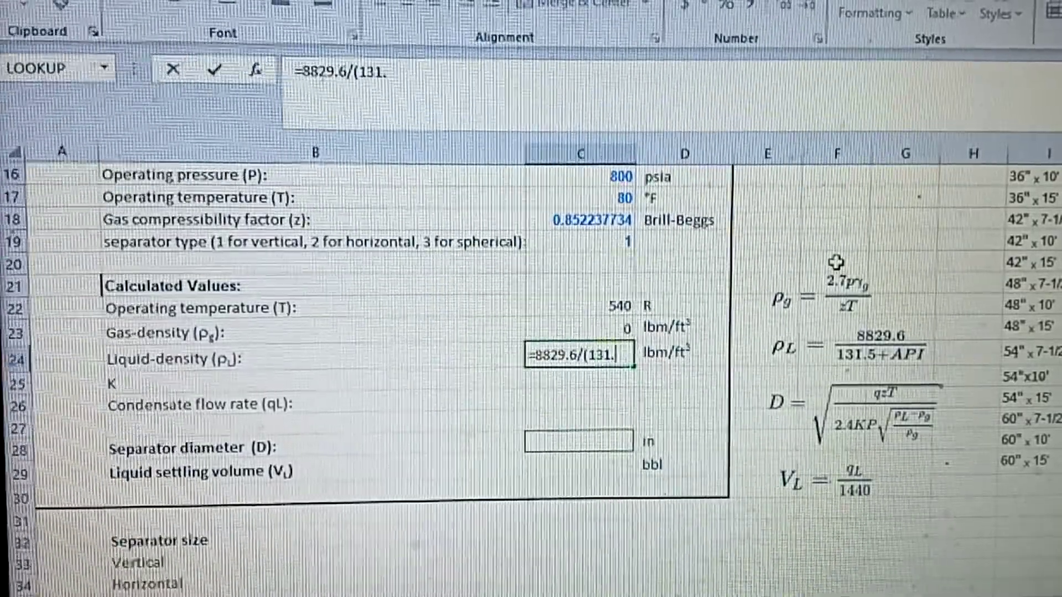
pyautogui.write('5+')
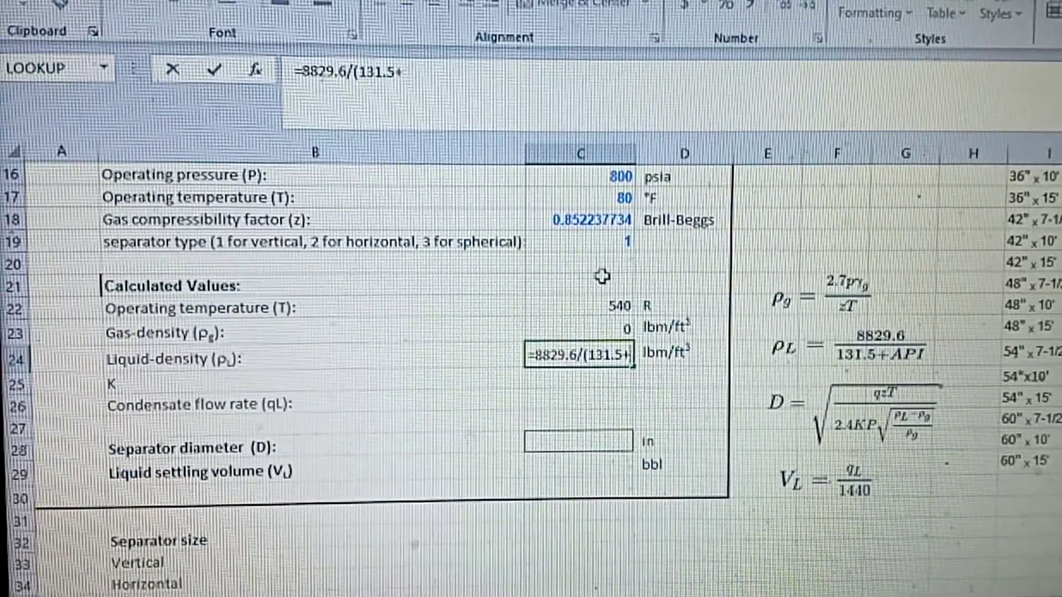
pyautogui.scroll(1, 600, 215)
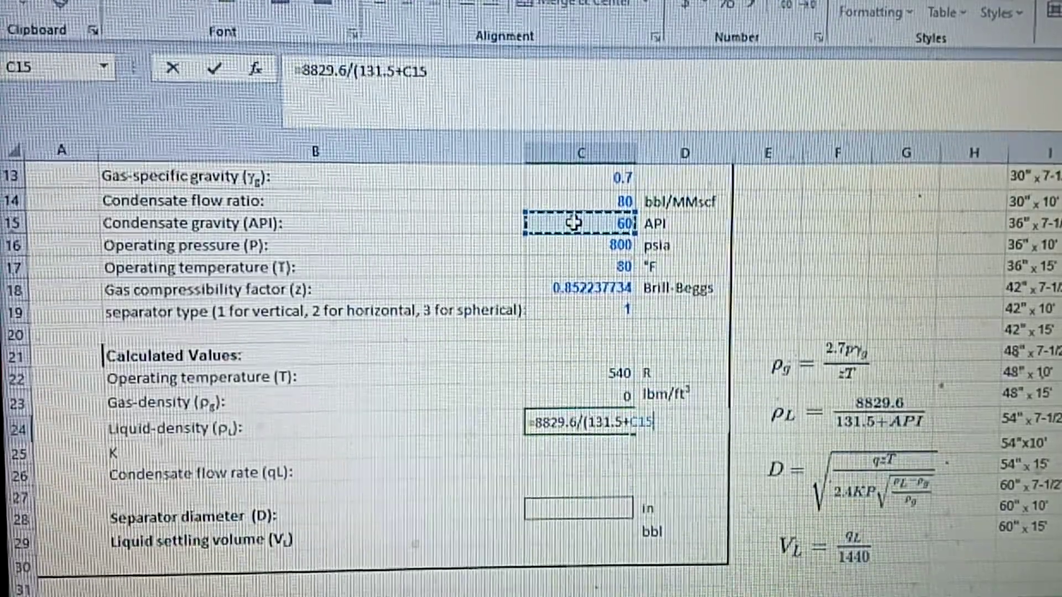
pyautogui.write(')')
pyautogui.press('Return')
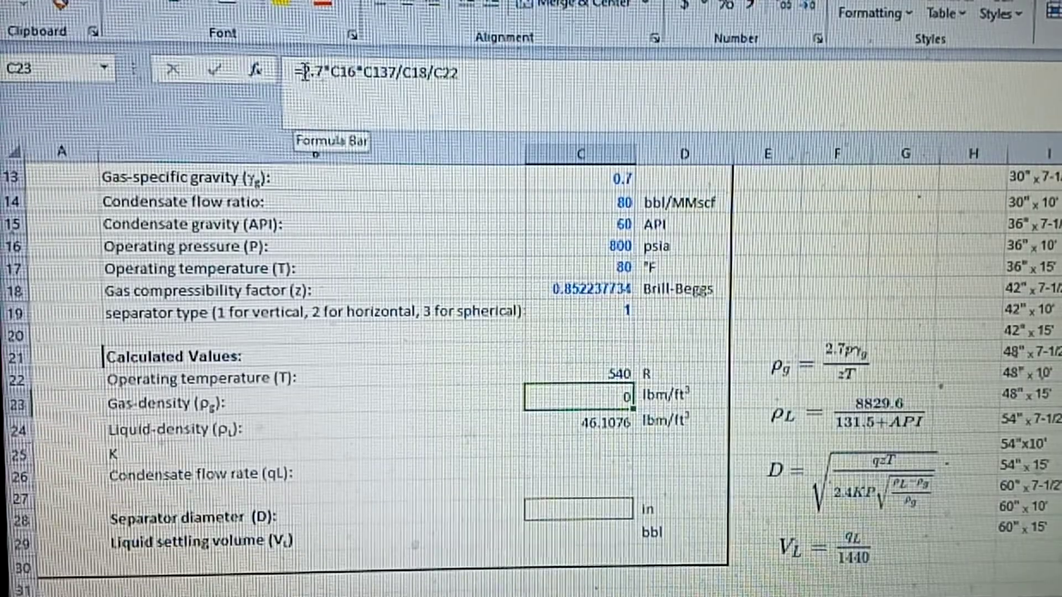
# Step: Reopen the gas density formula in C23, retype its equals sign, and re-enter it as =2.7*C16*C137/C18/C22
pyautogui.doubleClick(310, 71)
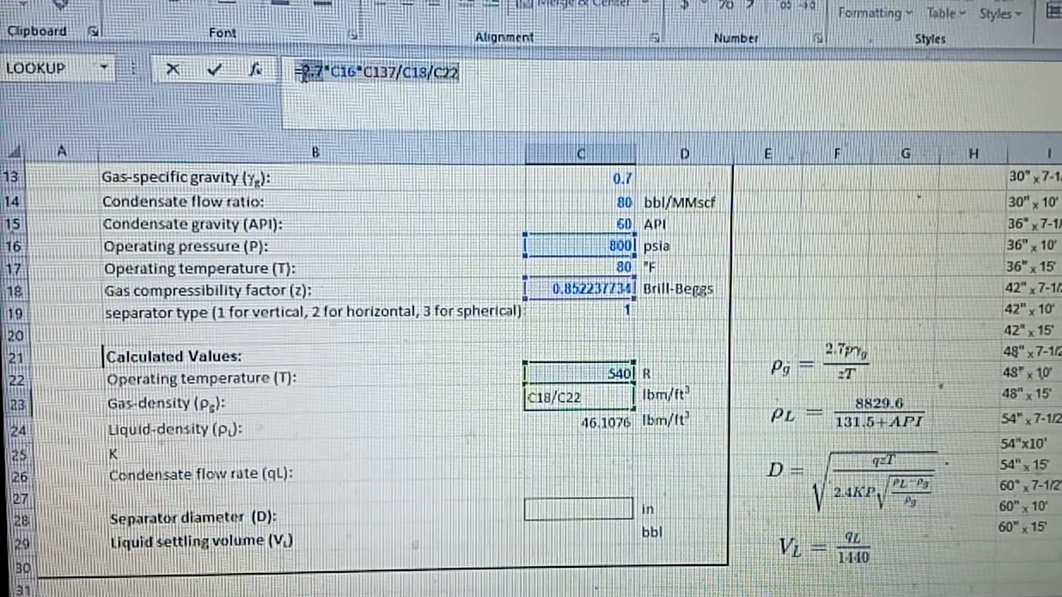
pyautogui.click(305, 75)
pyautogui.doubleClick(307, 71)
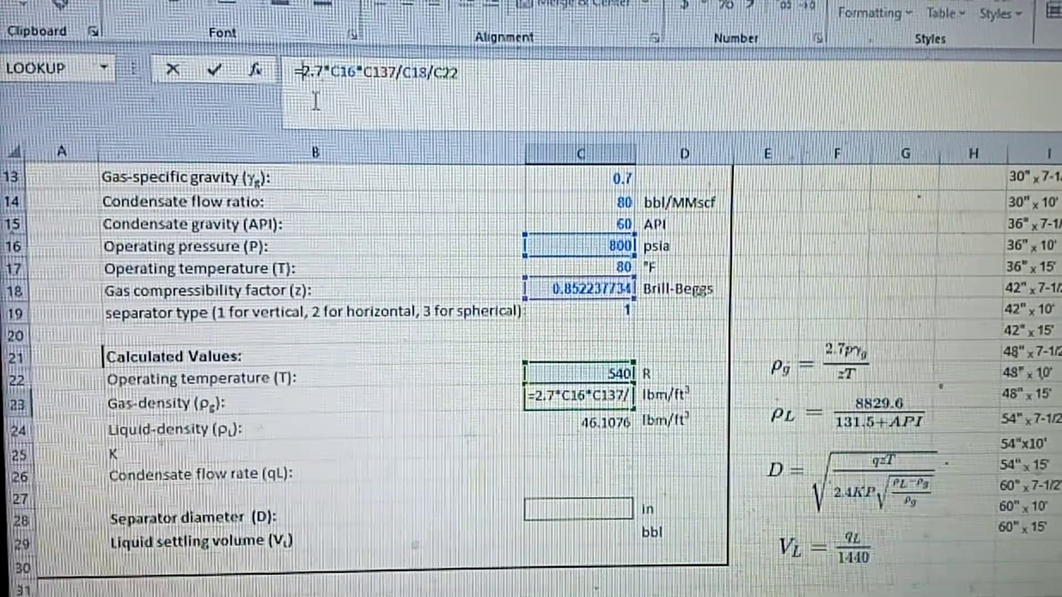
pyautogui.write('=')
pyautogui.press('BackSpace')
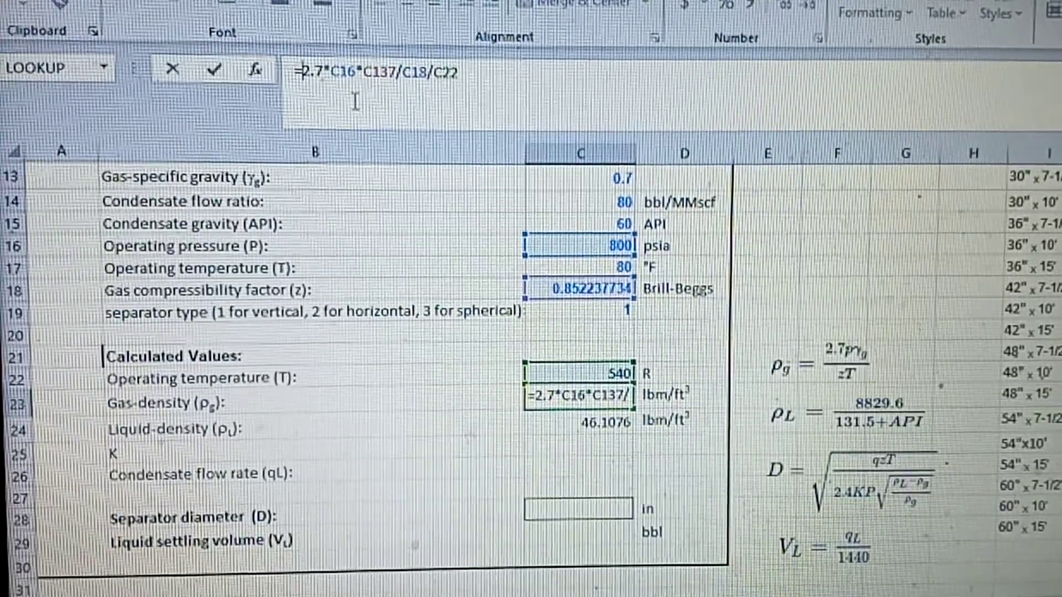
pyautogui.press('Return')
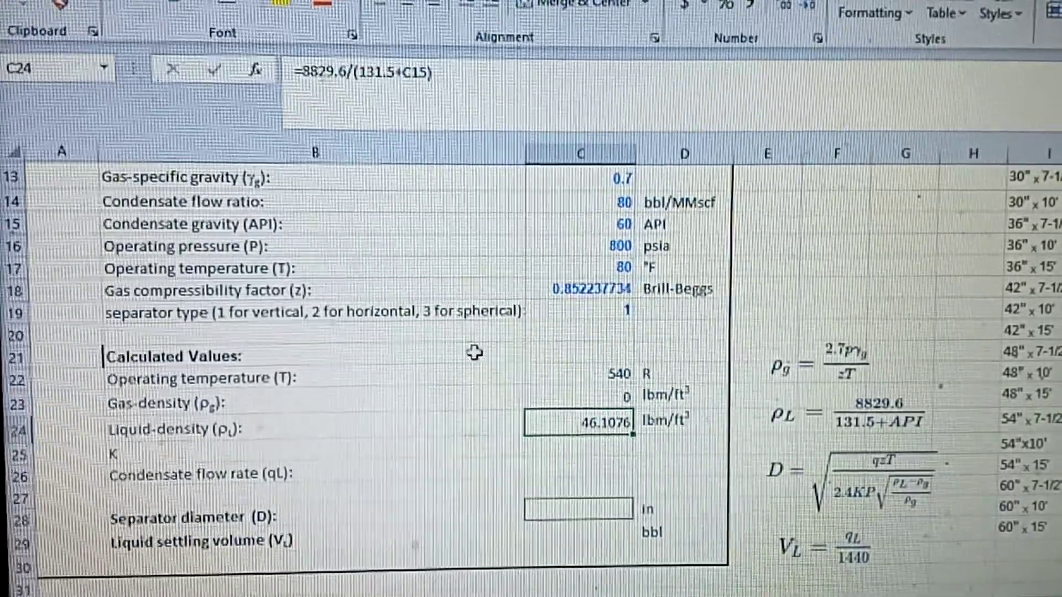
# Step: Increase the gas density cell C23 to five decimal places
pyautogui.click(592, 399)
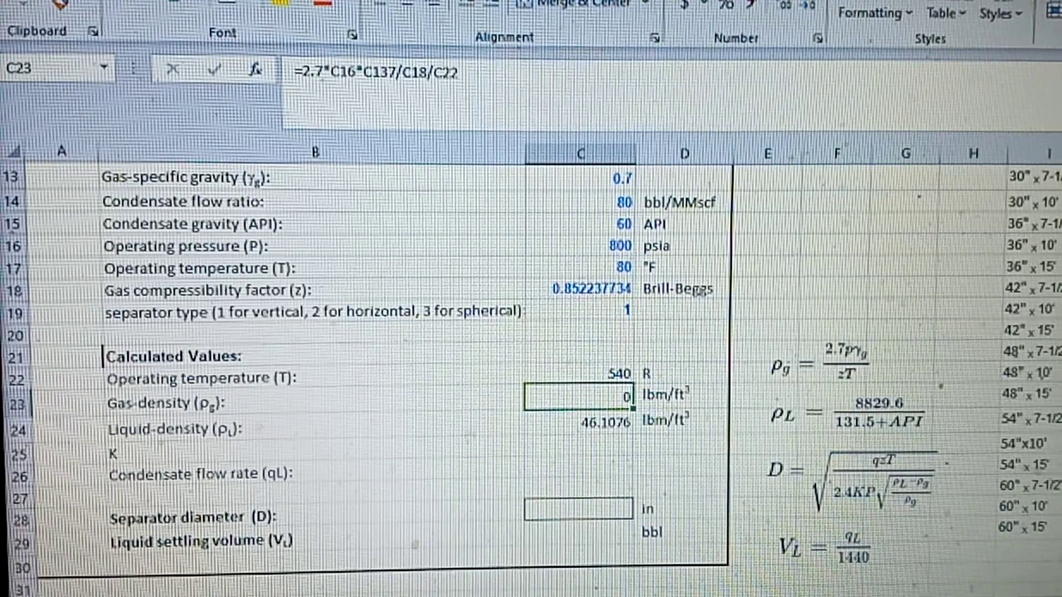
pyautogui.click(785, 5)
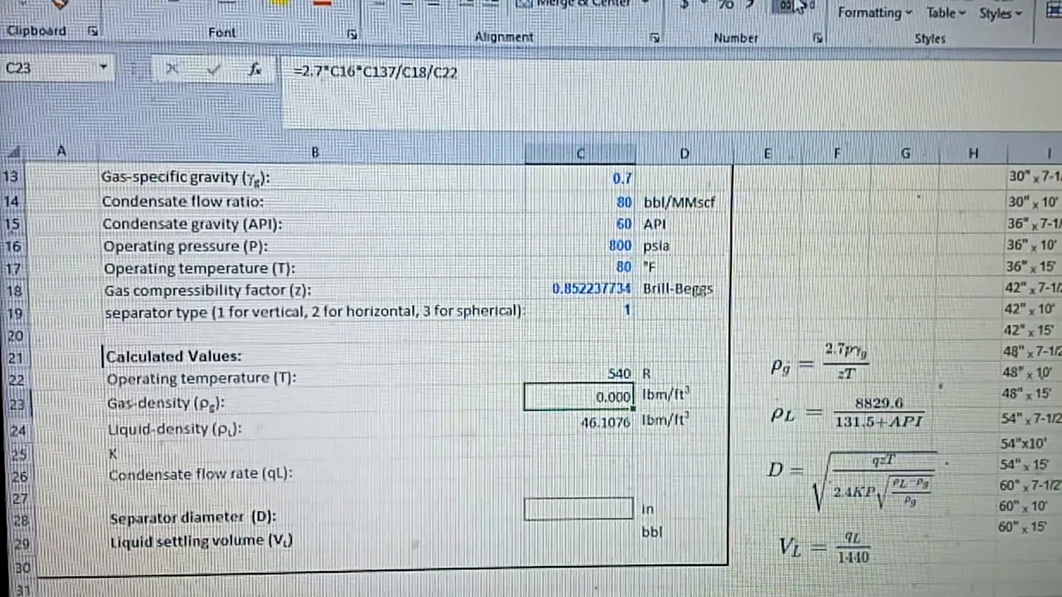
pyautogui.click(796, 5)
pyautogui.click(795, 6)
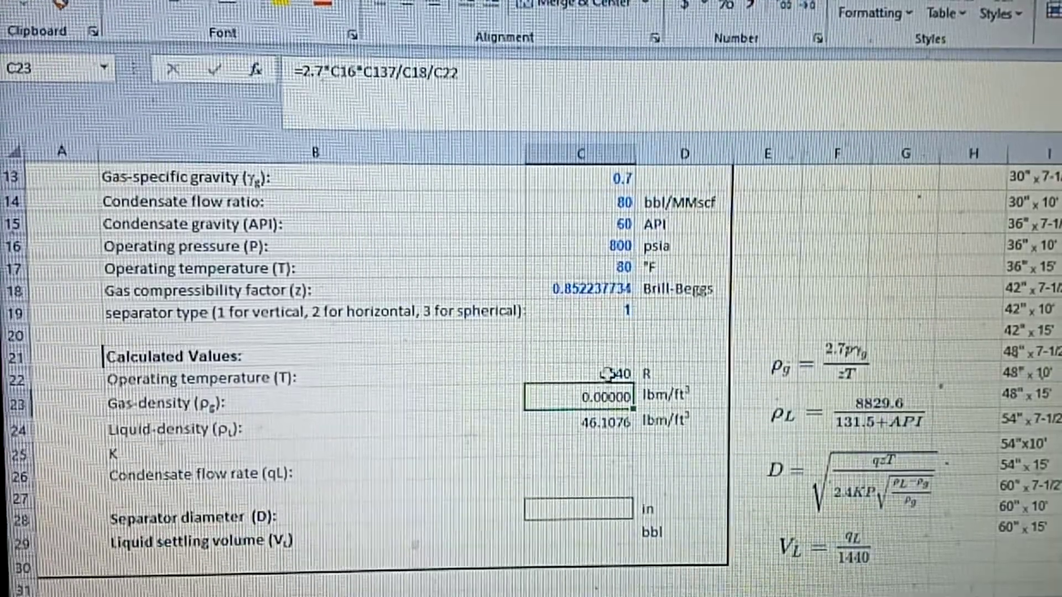
# Step: Start an IF formula for K in C25 that tests whether the separator type in C19 equals 1
pyautogui.click(591, 444)
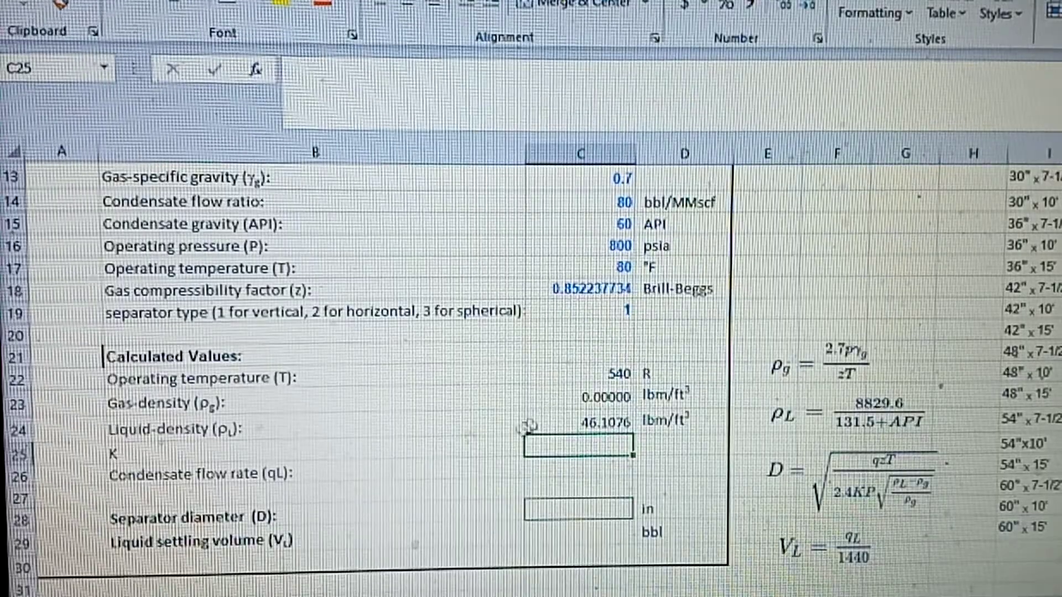
pyautogui.scroll(-1, 491, 444)
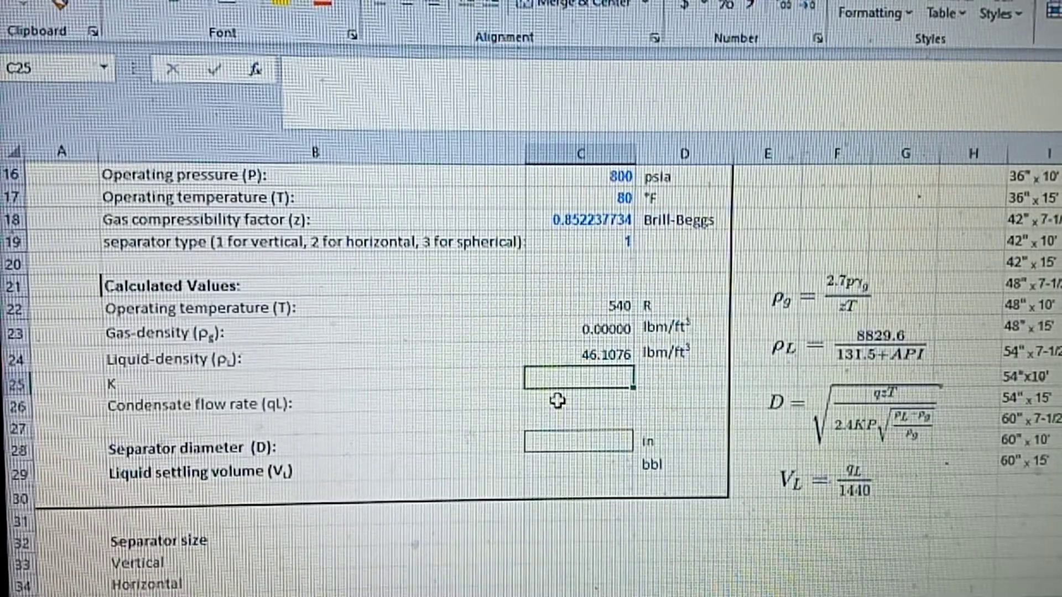
pyautogui.scroll(1, 558, 402)
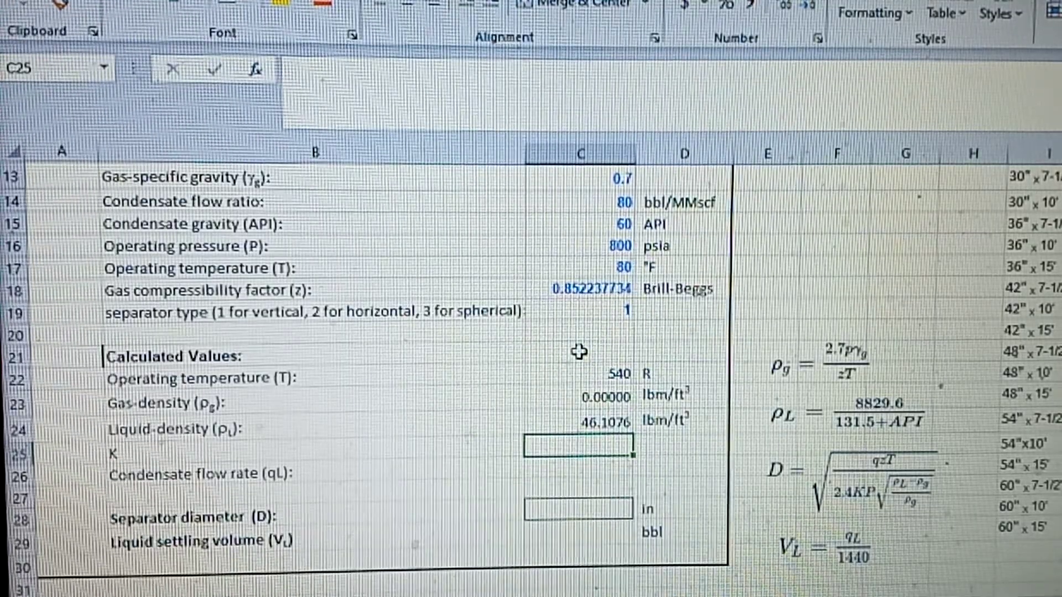
pyautogui.scroll(-1, 603, 380)
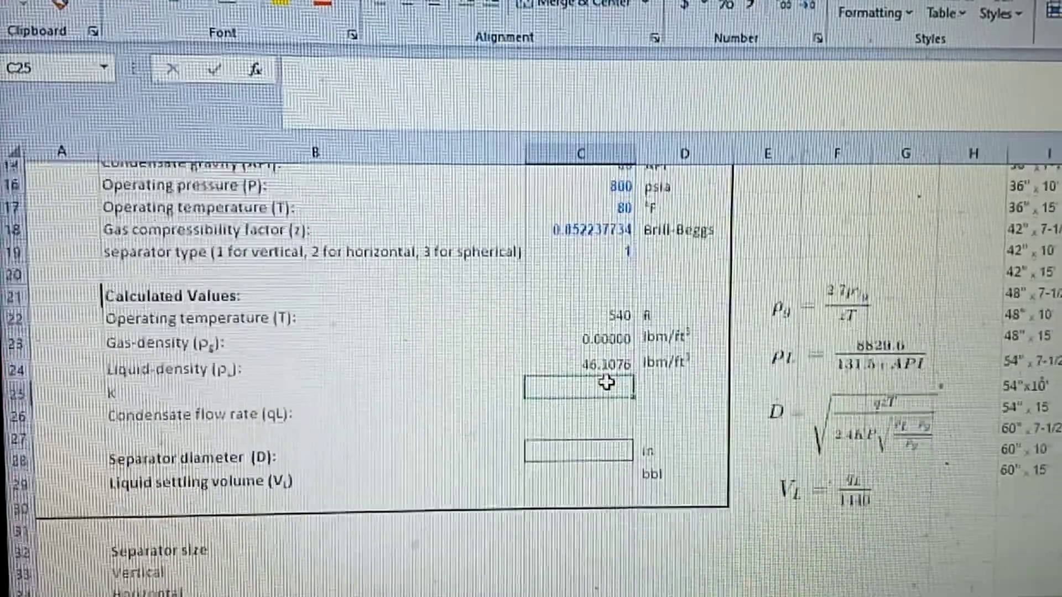
pyautogui.scroll(-1, 606, 380)
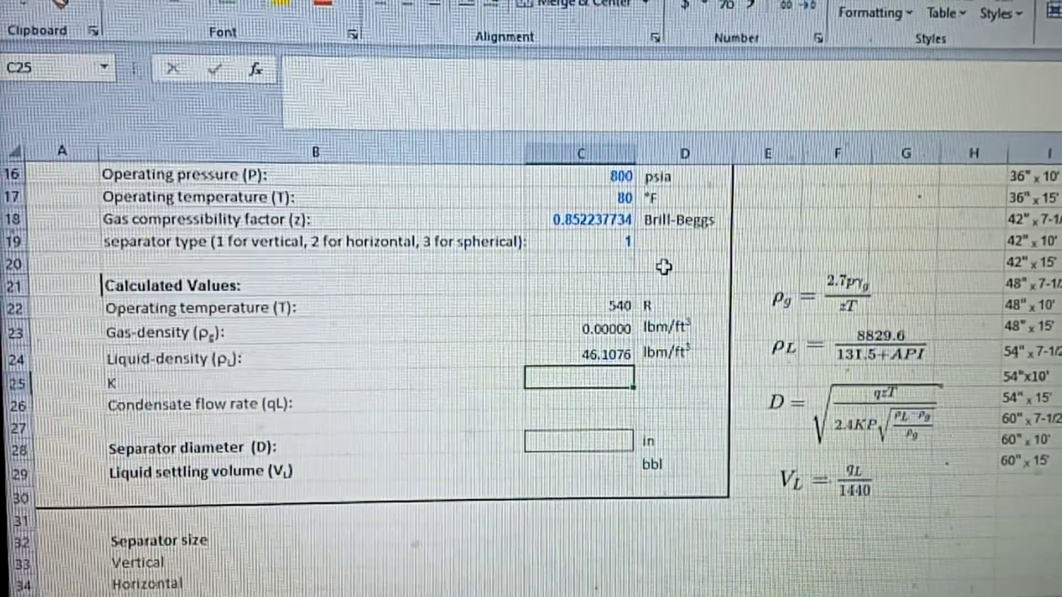
pyautogui.write('=l')
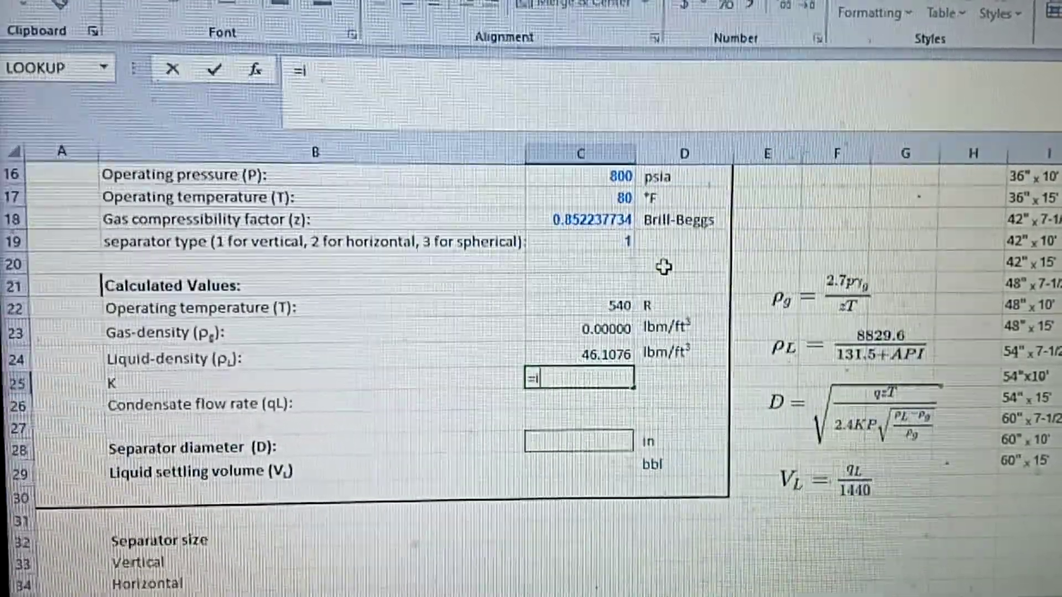
pyautogui.write('f')
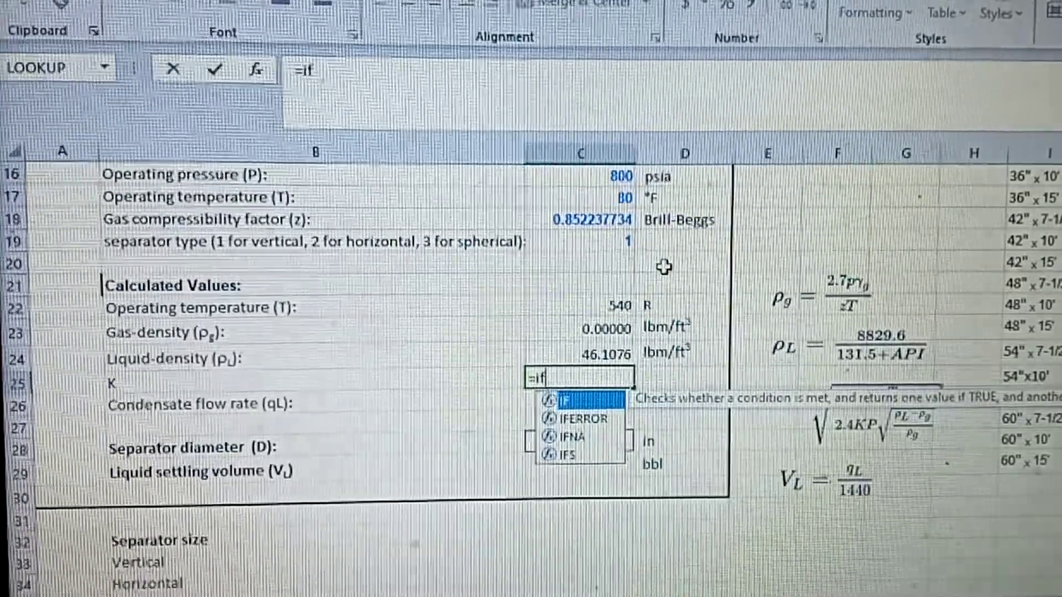
pyautogui.write('(')
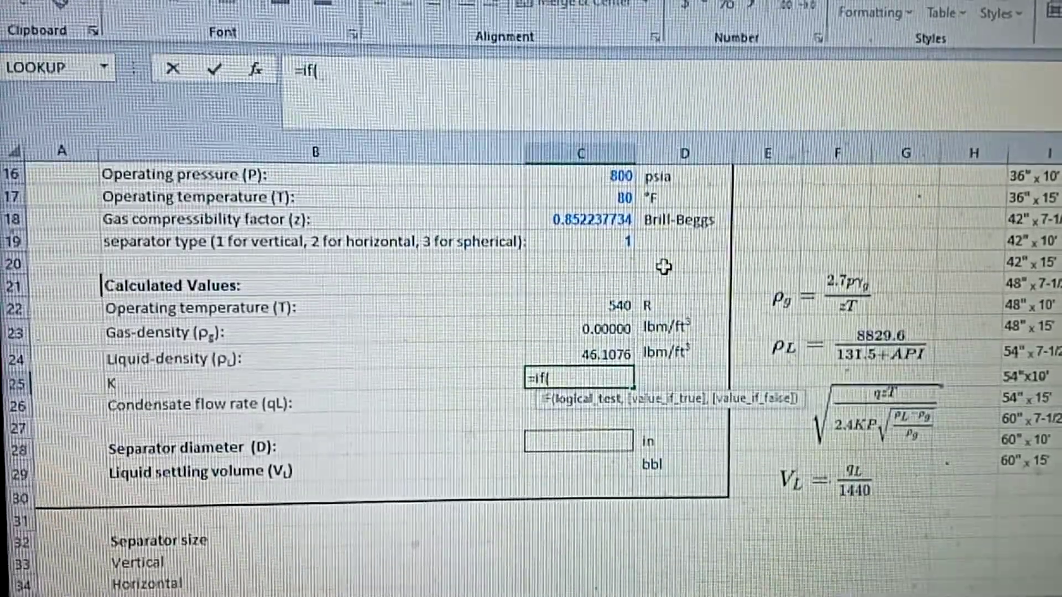
pyautogui.scroll(1, 644, 301)
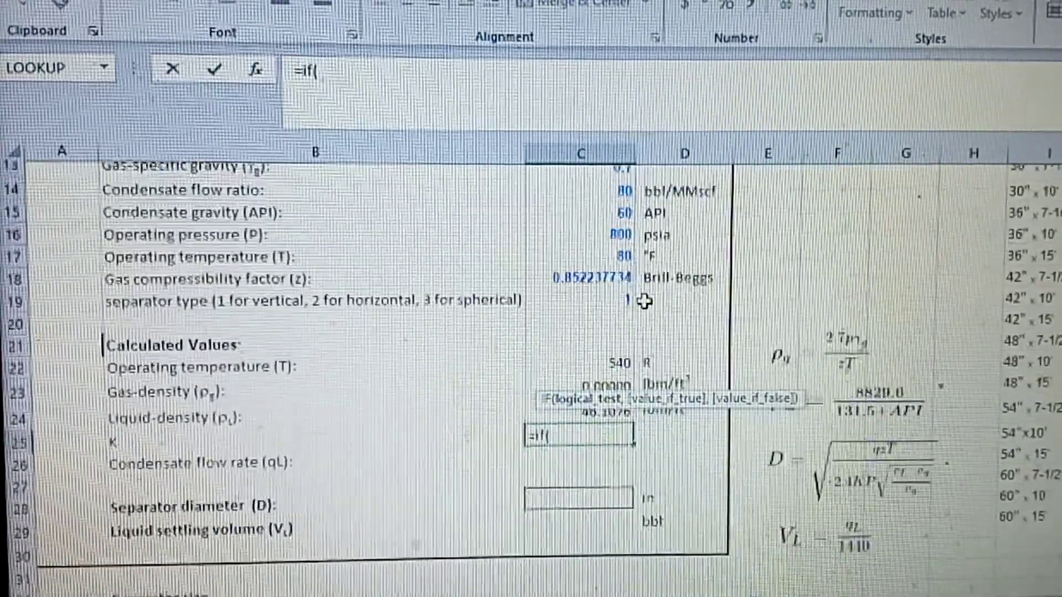
pyautogui.scroll(1, 645, 301)
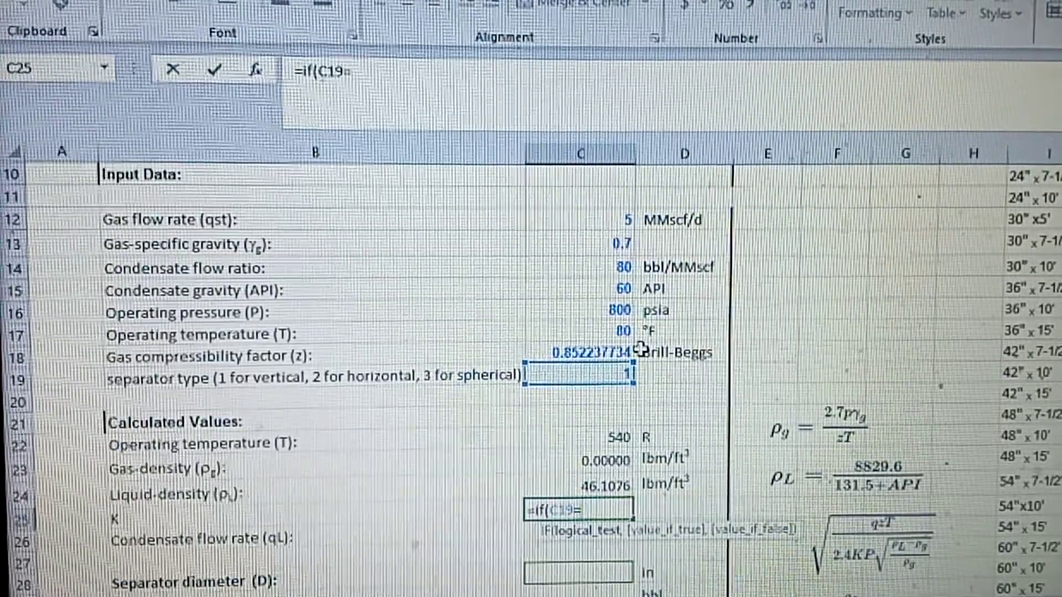
pyautogui.write('1')
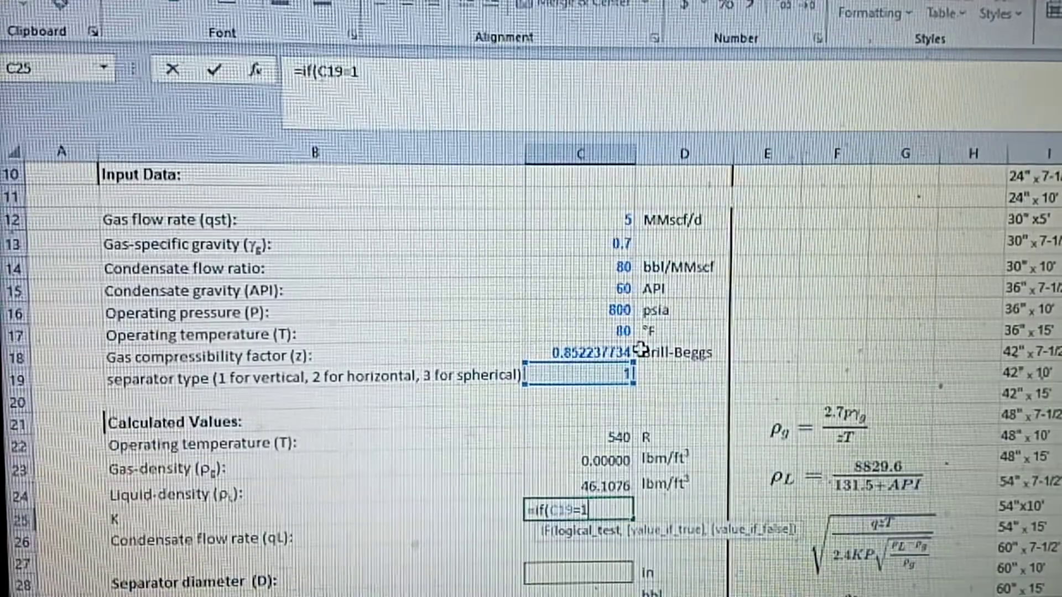
pyautogui.write(',')
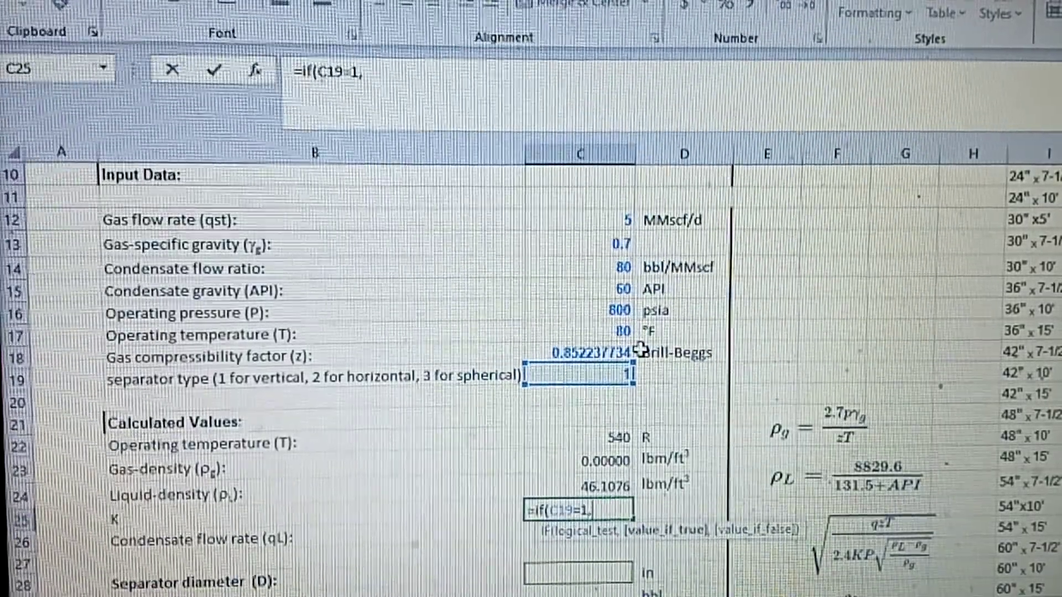
# Step: Enter 0.205 as the K formula's value for type 1, correcting the punctuation so it reads =if(C19=1,0.205,
pyautogui.write('0.')
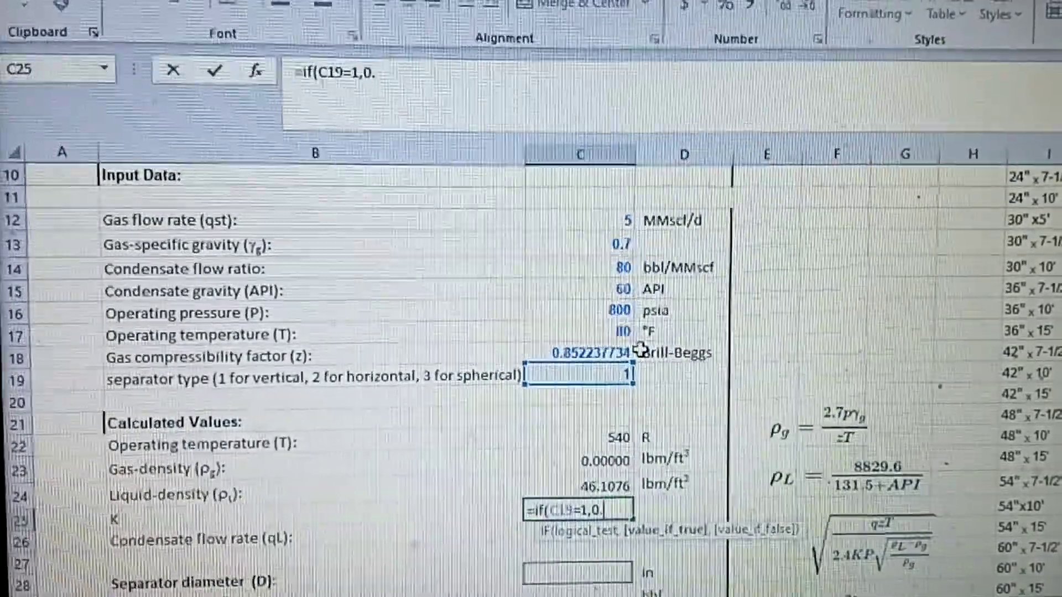
pyautogui.write('205')
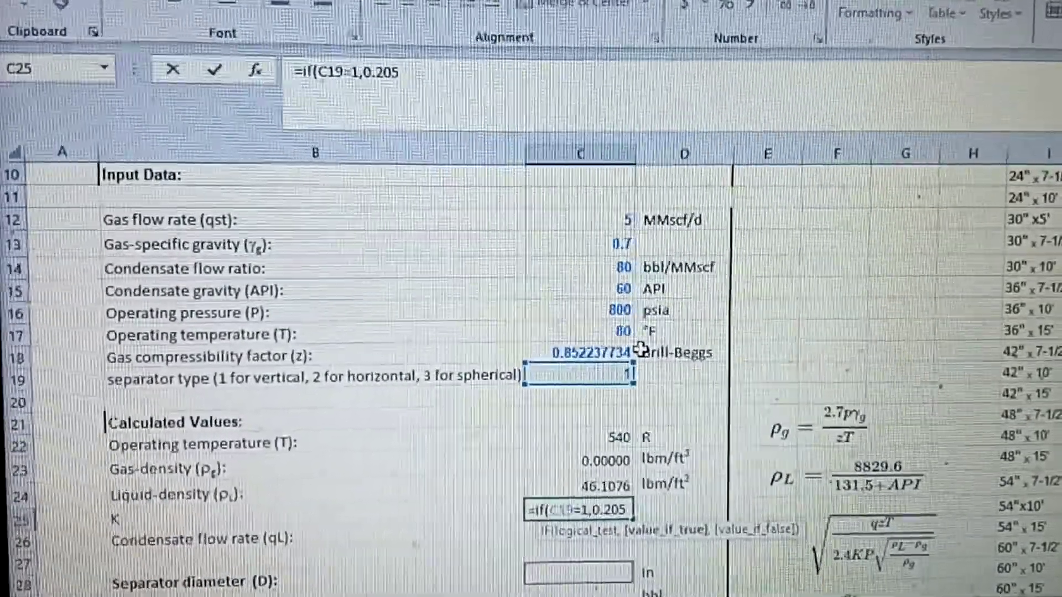
pyautogui.write(',')
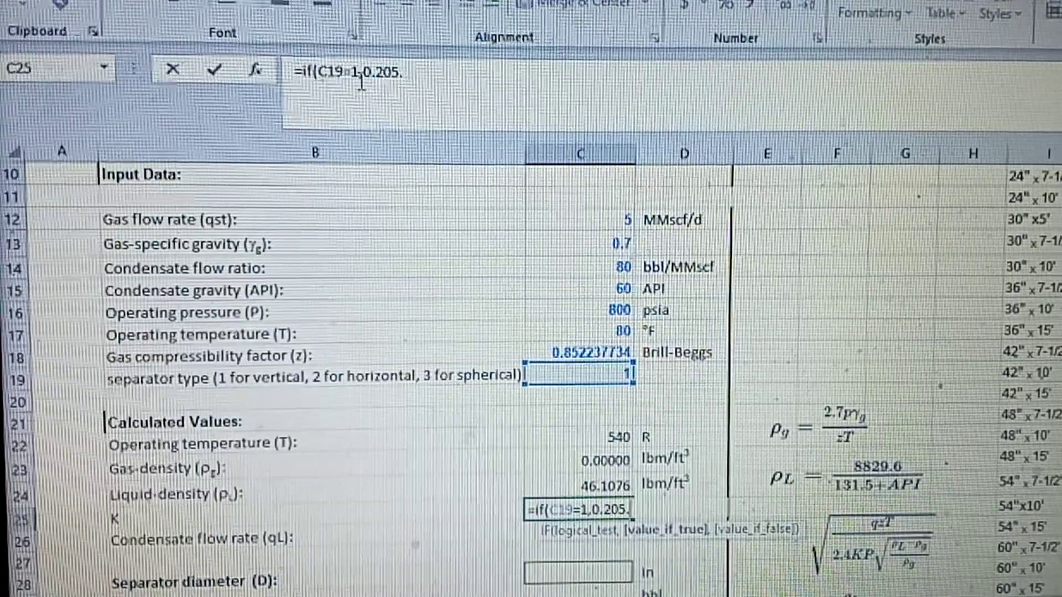
pyautogui.click(378, 73)
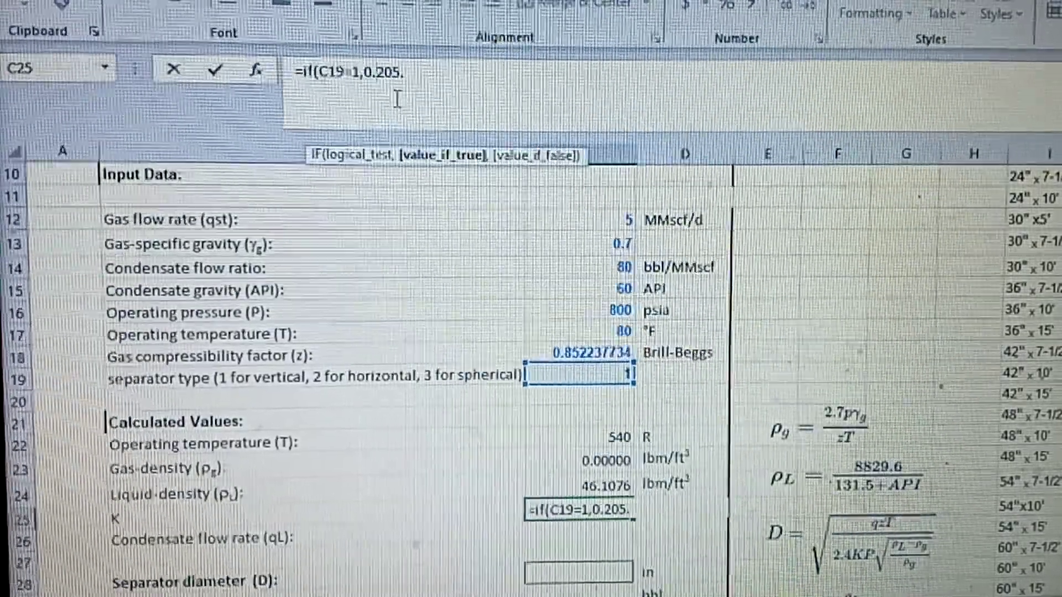
pyautogui.write('.')
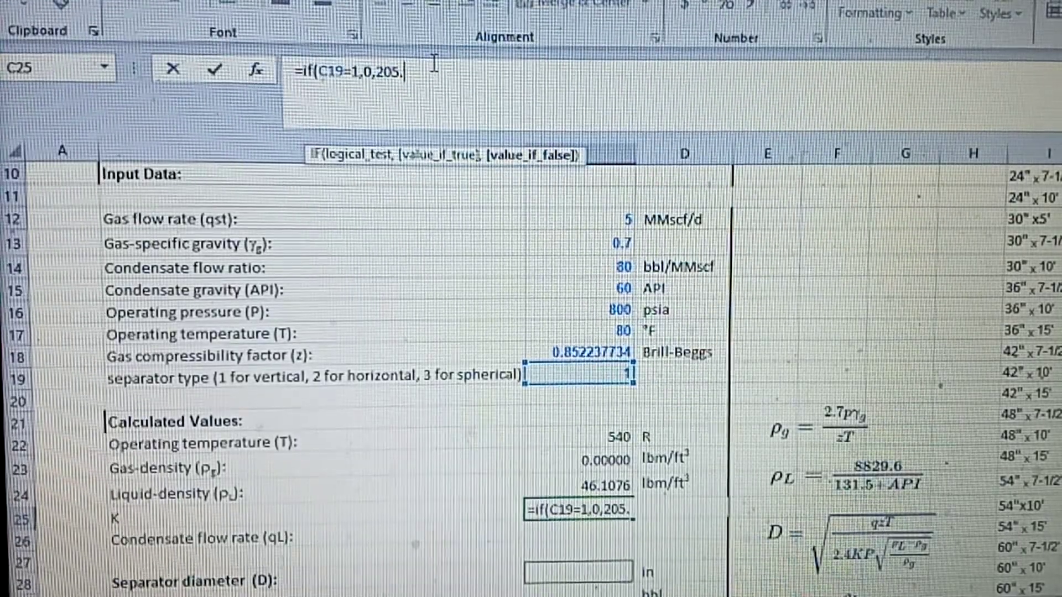
pyautogui.press('BackSpace')
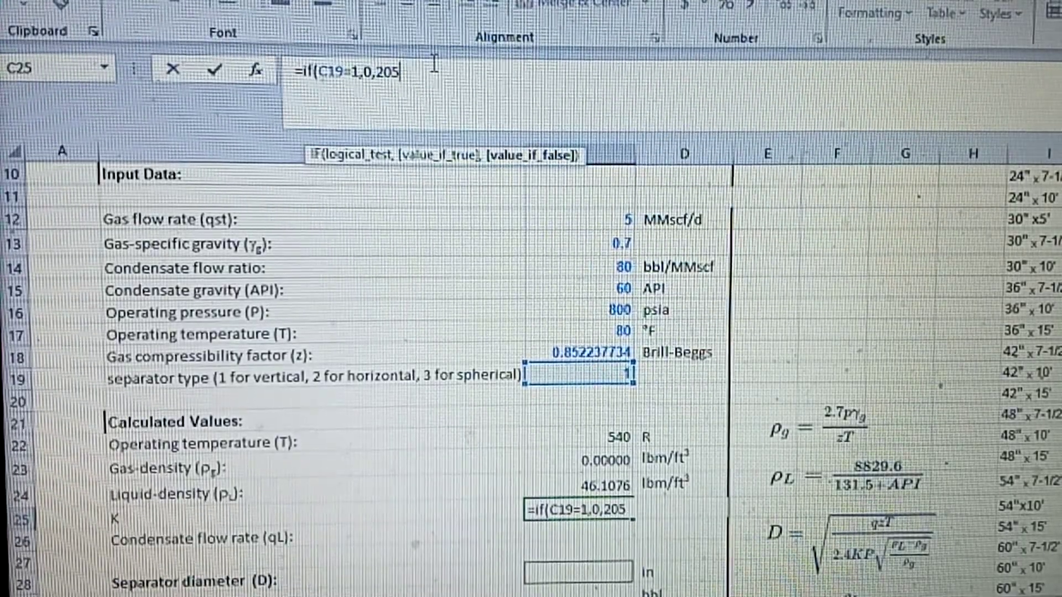
pyautogui.write(',')
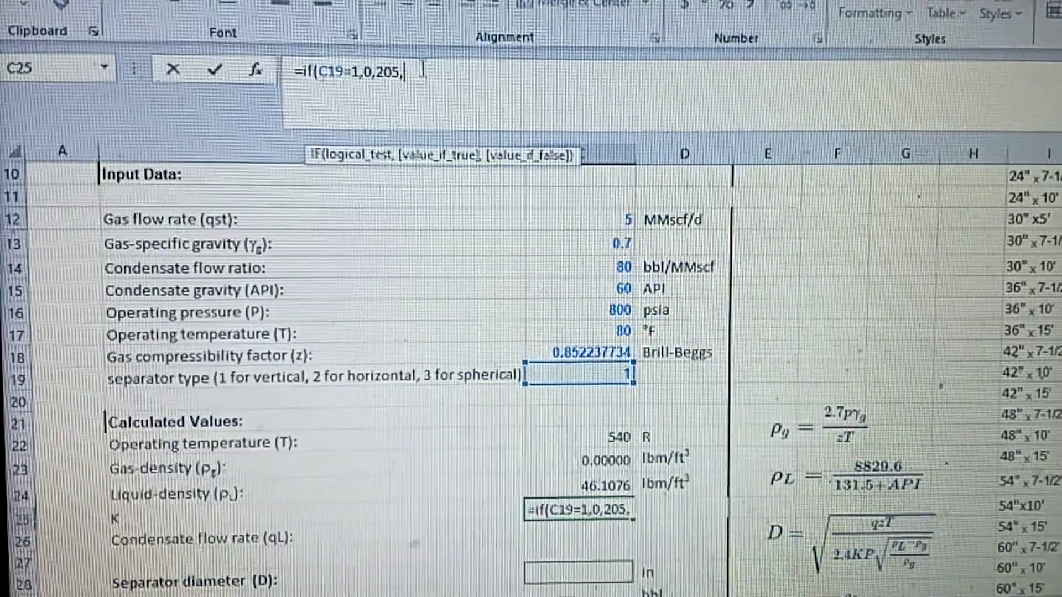
pyautogui.click(379, 72)
pyautogui.press('BackSpace')
pyautogui.write('.')
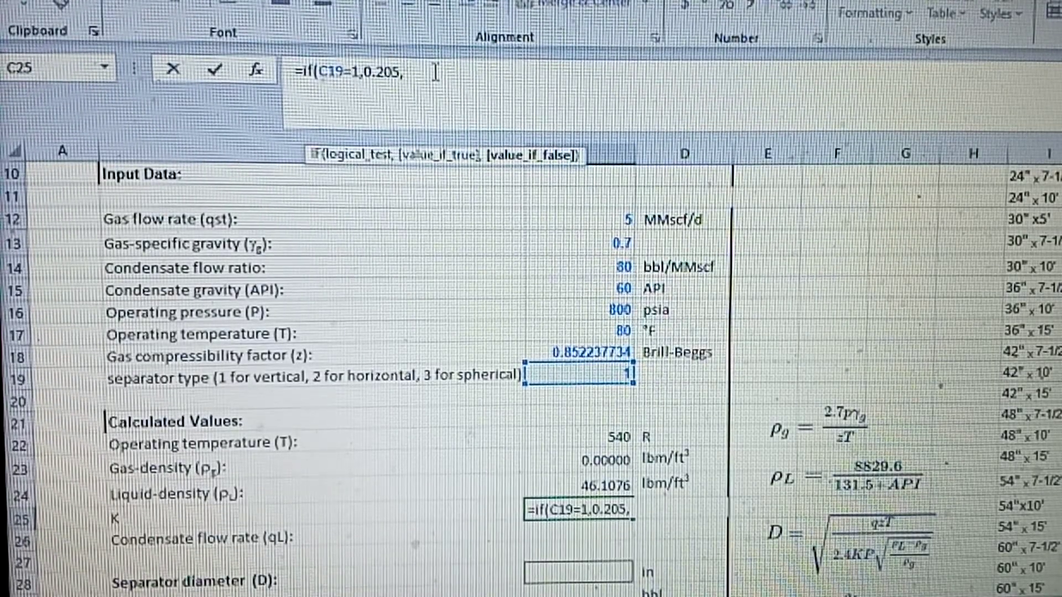
# Step: Complete the K formula in C25 with a nested condition as =if(C19=1,0.205,if(C19=2,0.45,0.325))
pyautogui.write('if')
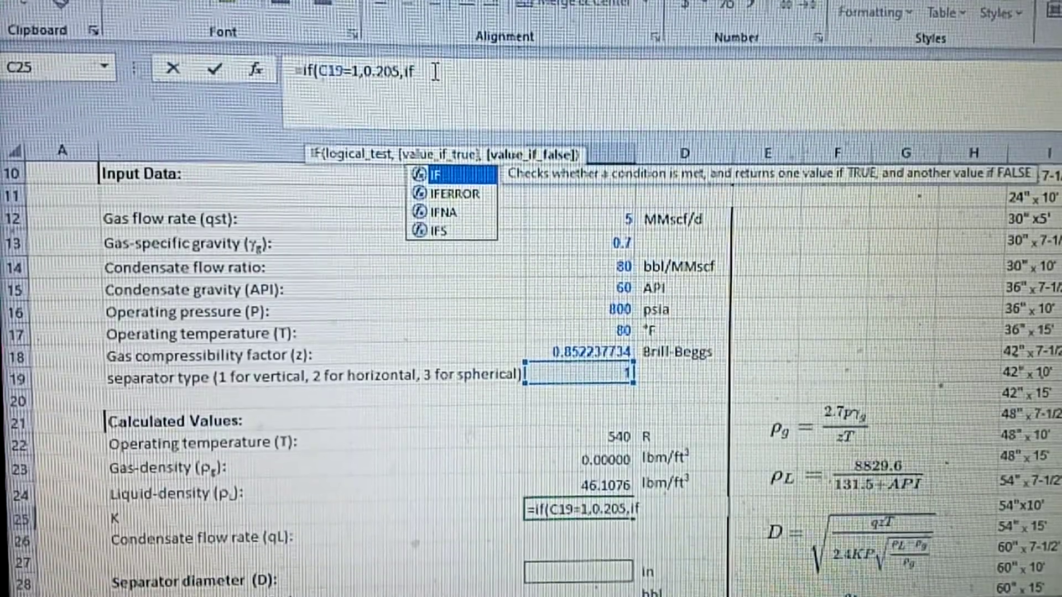
pyautogui.write('(')
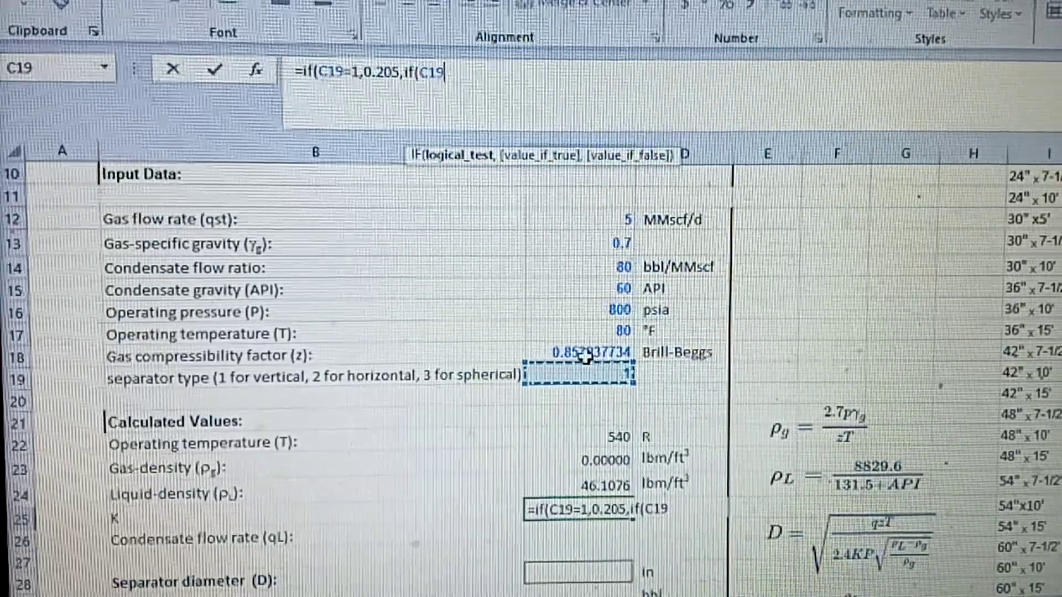
pyautogui.write('=2')
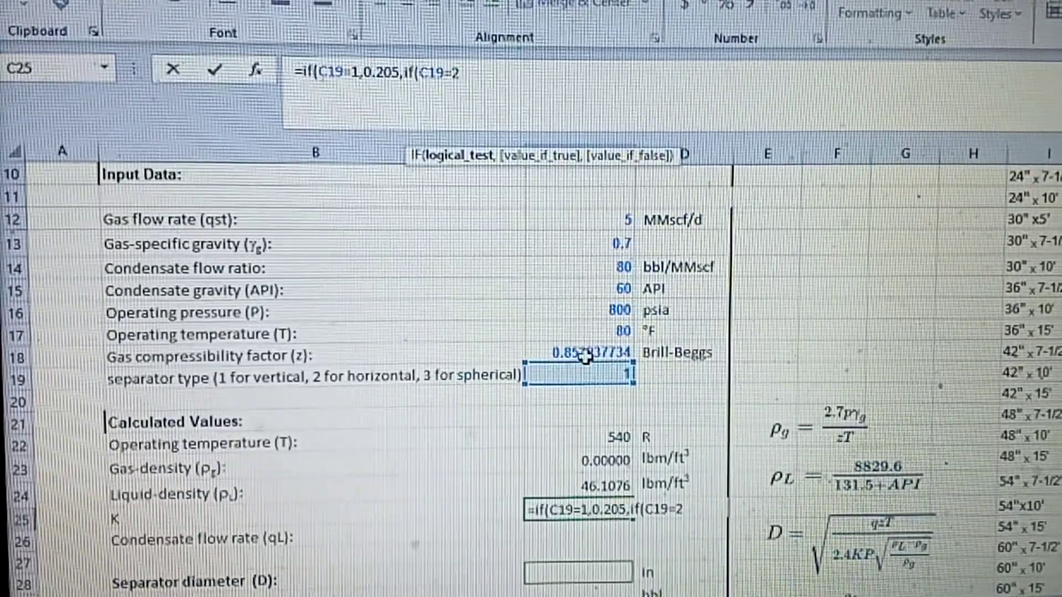
pyautogui.write(',')
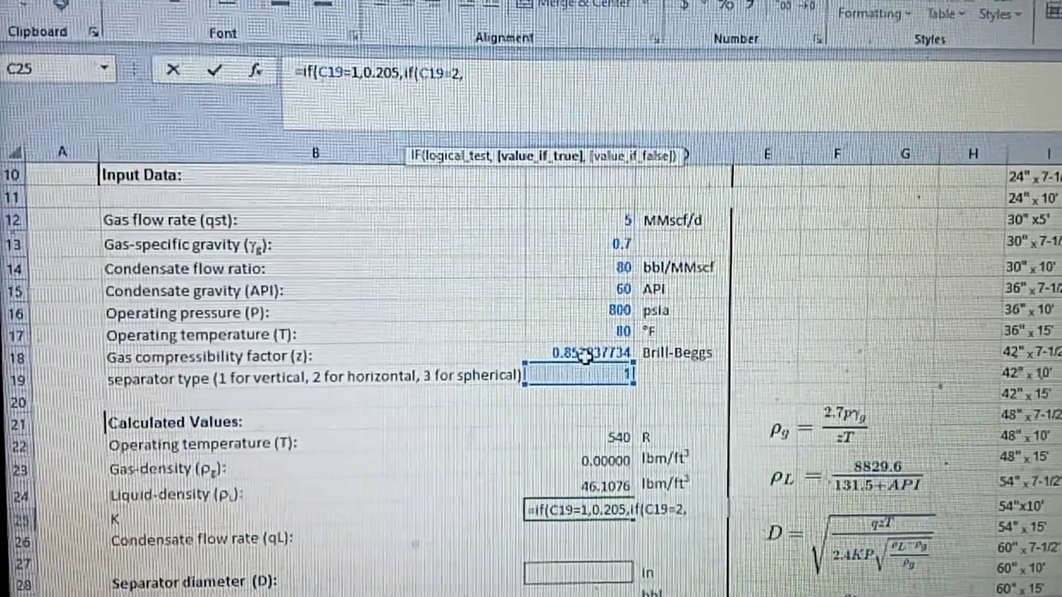
pyautogui.write('0.')
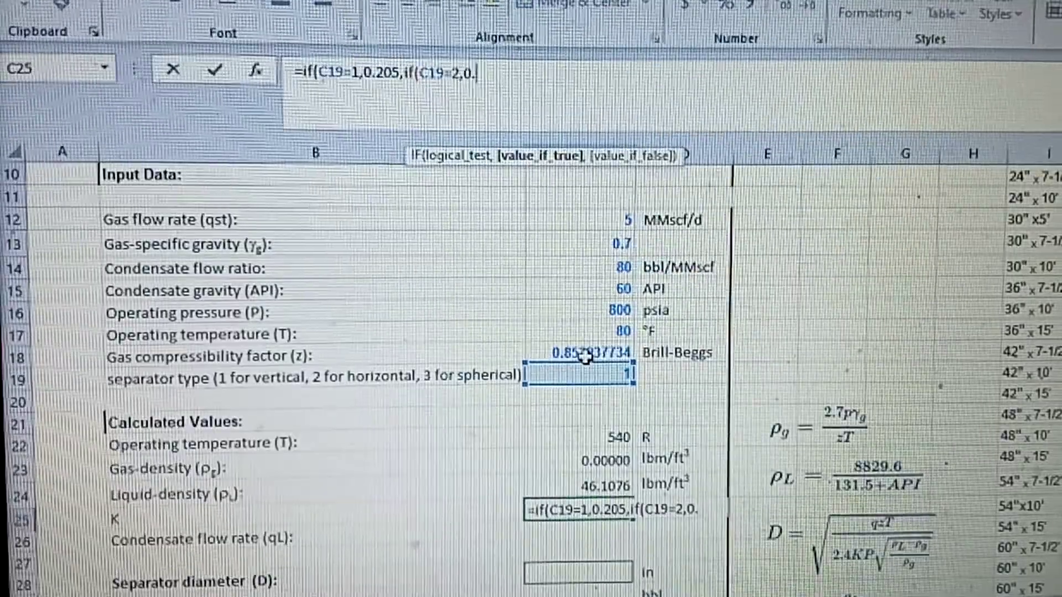
pyautogui.write('4')
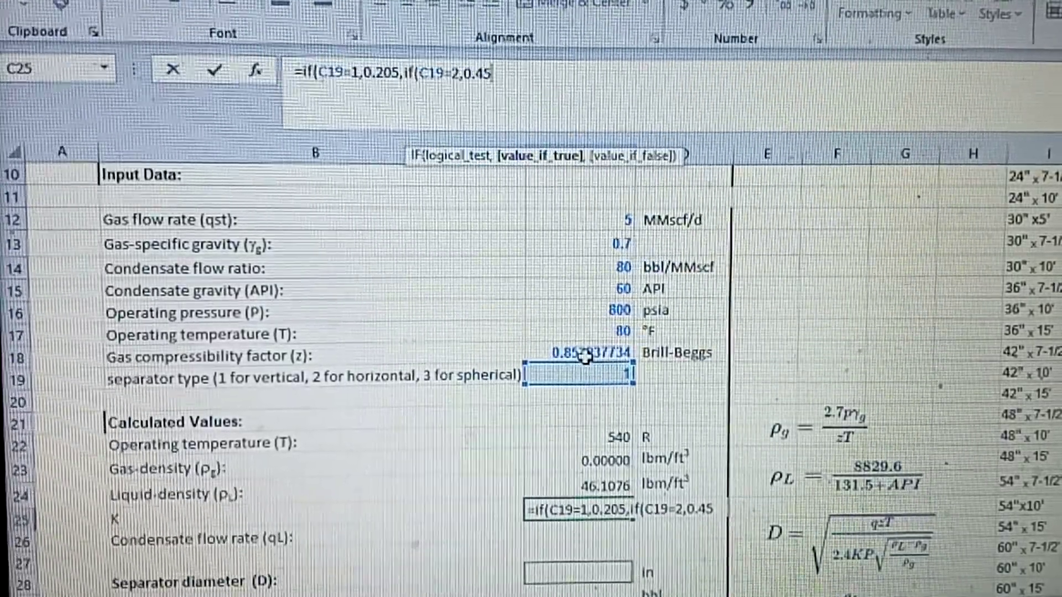
pyautogui.write('5')
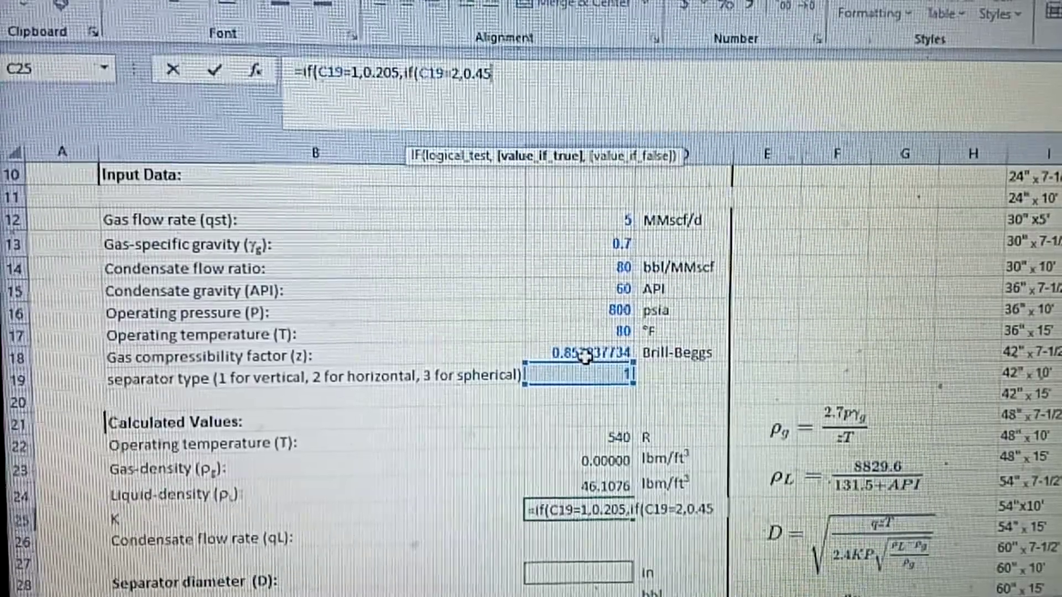
pyautogui.write(',')
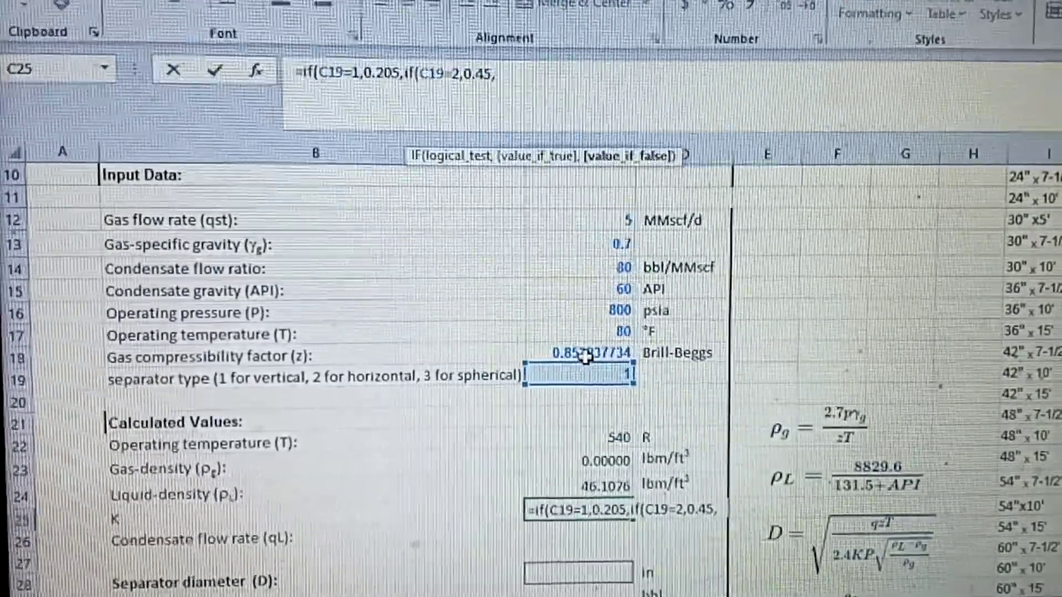
pyautogui.write('0.325')
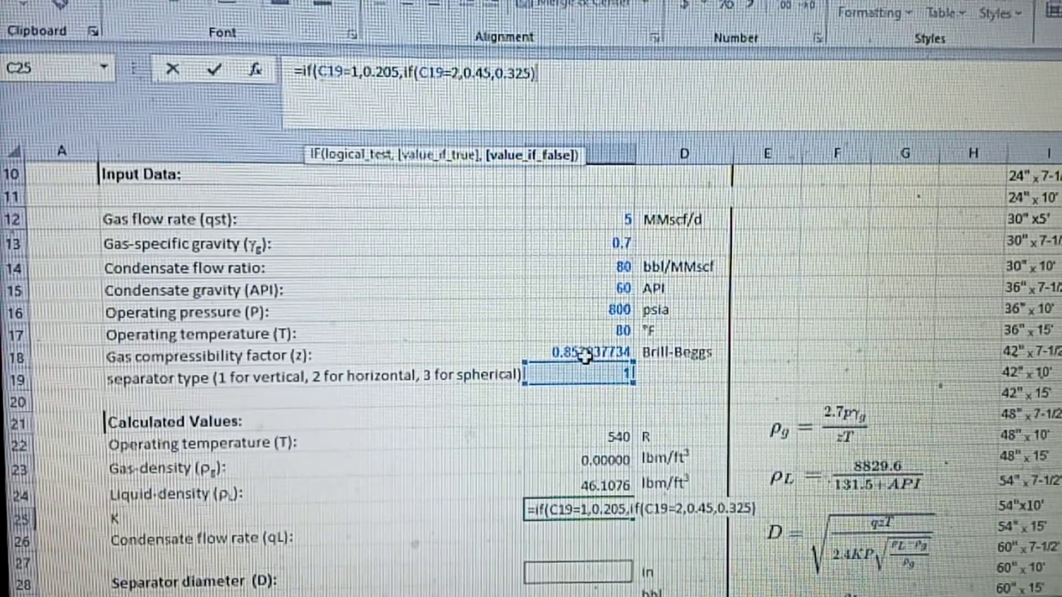
pyautogui.write(')')
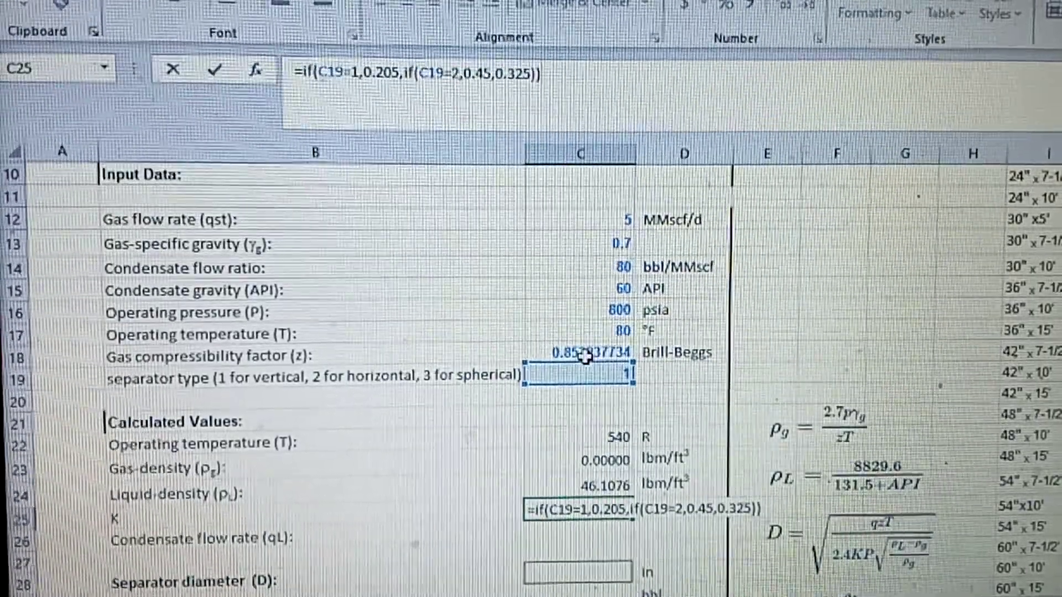
pyautogui.press('Return')
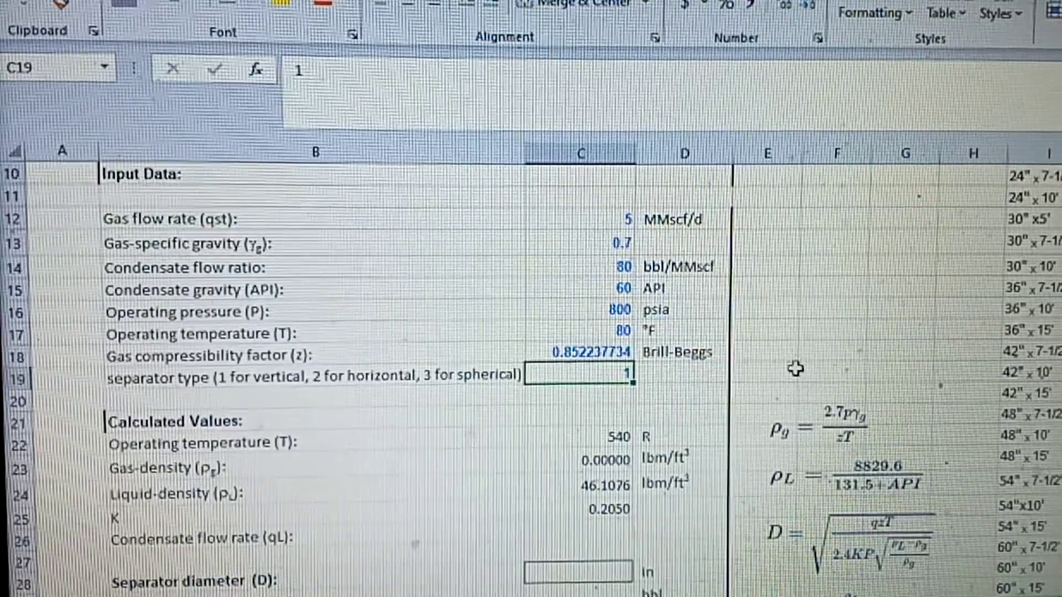
# Step: Test the K formula by entering separator types 2 and 3 in C19 in turn, leaving type 3 in place
pyautogui.write('2')
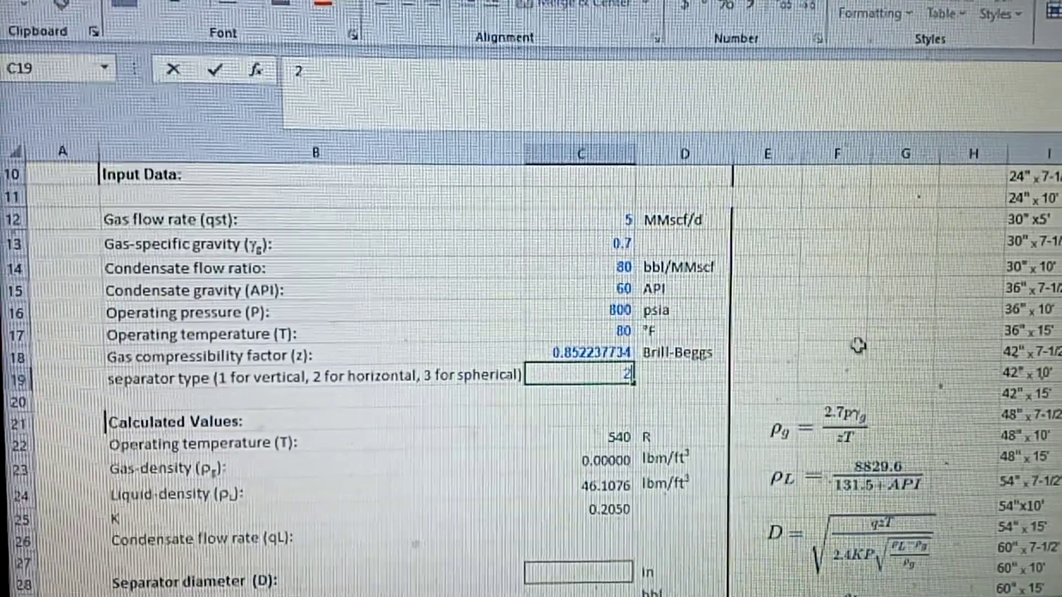
pyautogui.click(827, 331)
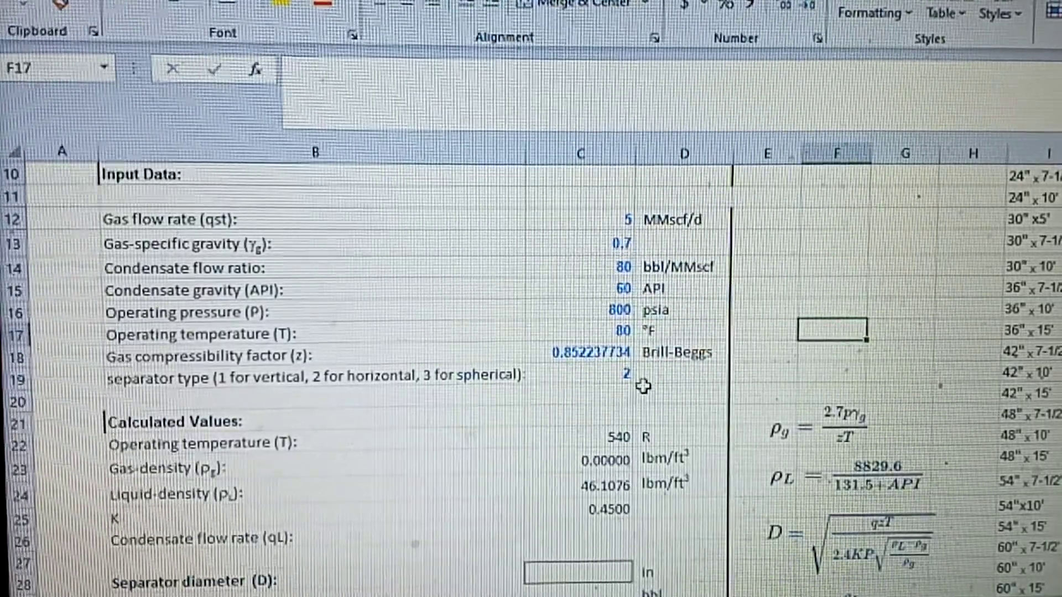
pyautogui.doubleClick(615, 373)
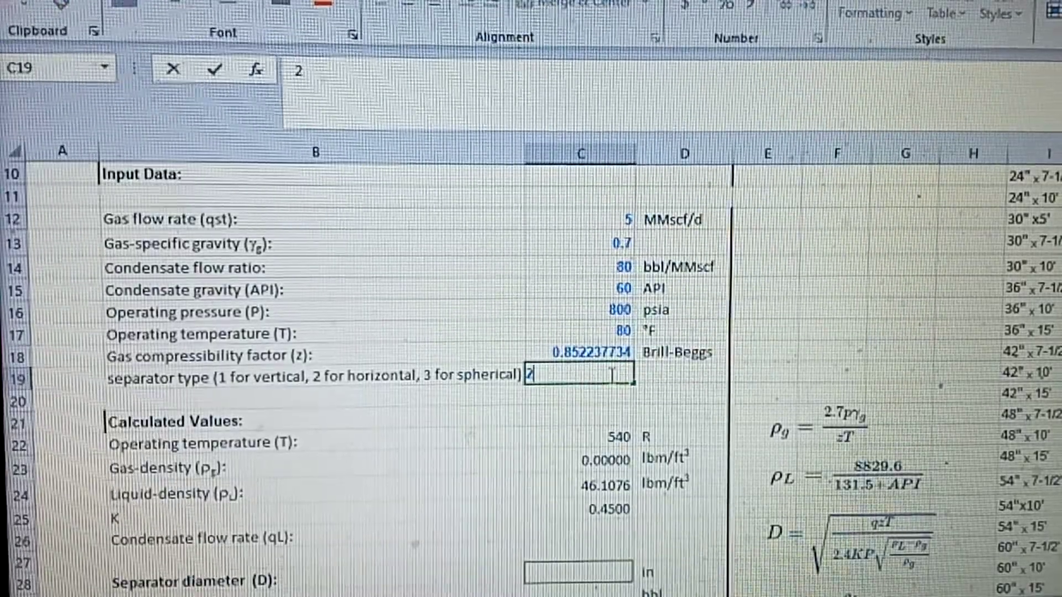
pyautogui.write('3')
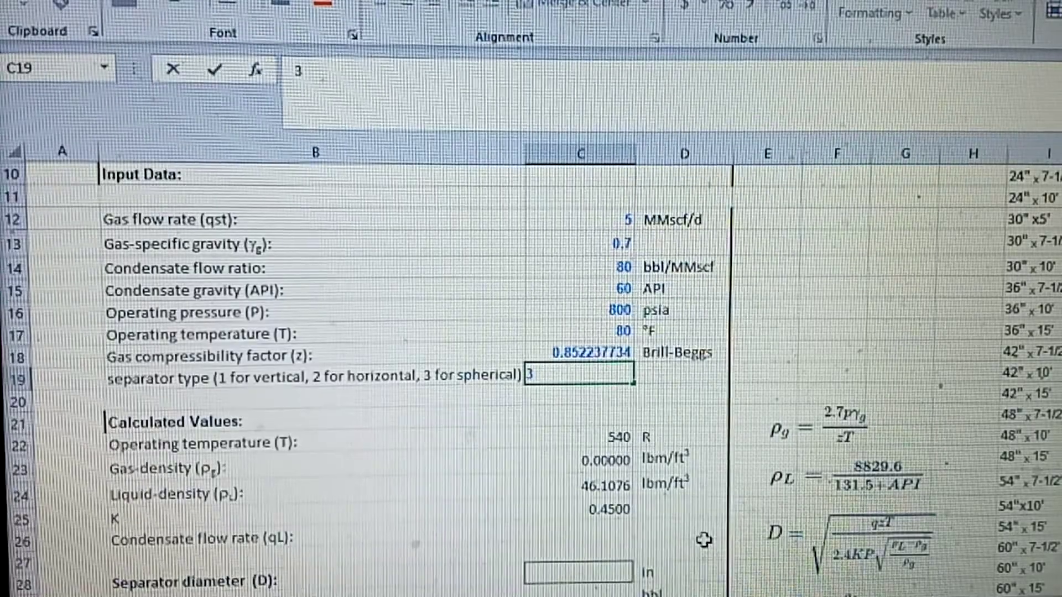
pyautogui.click(704, 541)
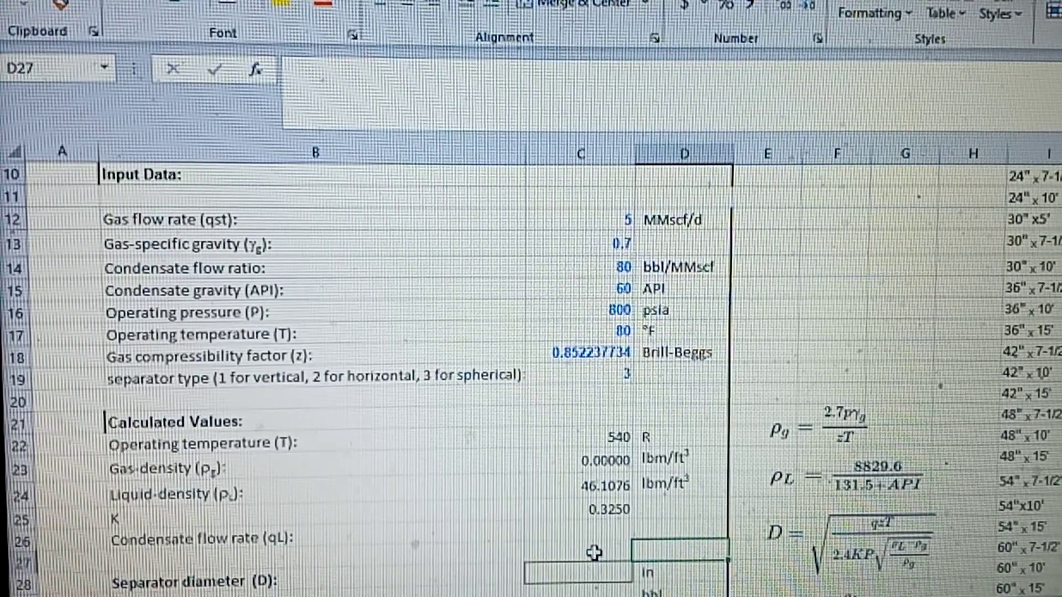
# Step: Calculate the condensate flow rate in C26 as condensate flow ratio times gas flow rate with =C14*C12
pyautogui.scroll(-1, 594, 552)
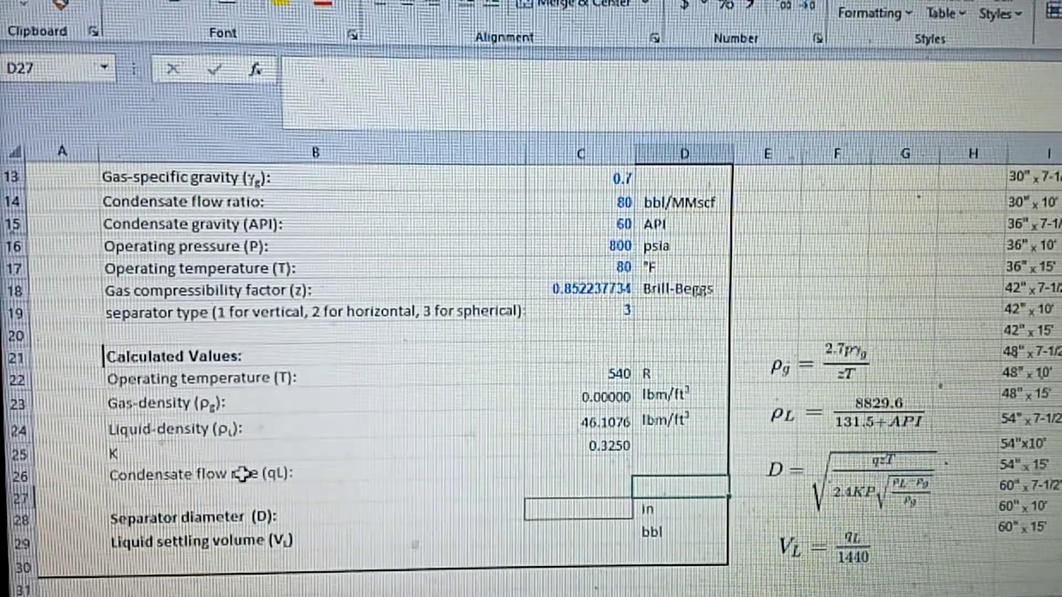
pyautogui.click(580, 470)
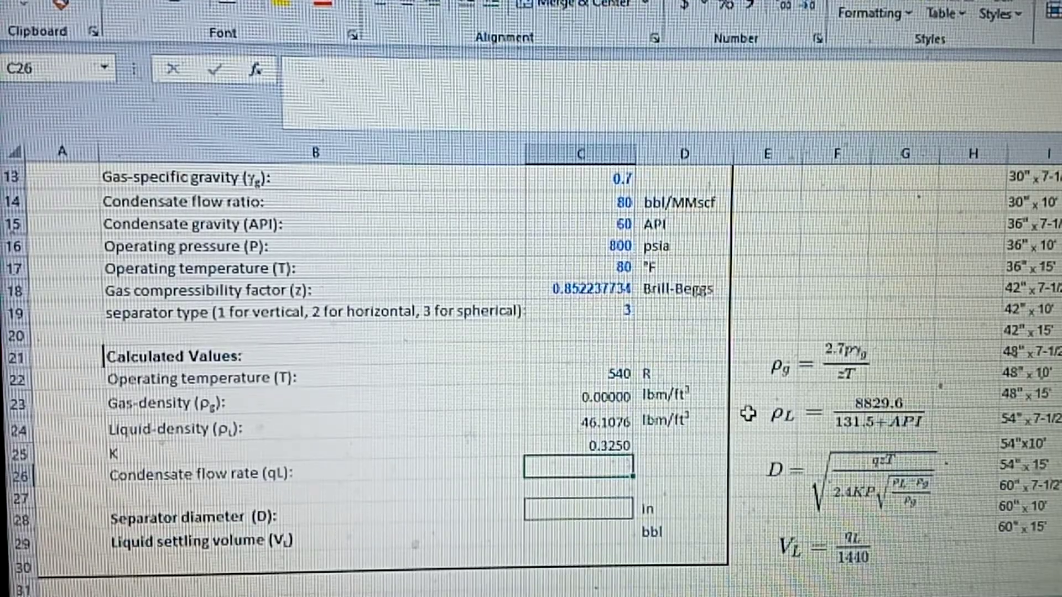
pyautogui.scroll(3, 748, 414)
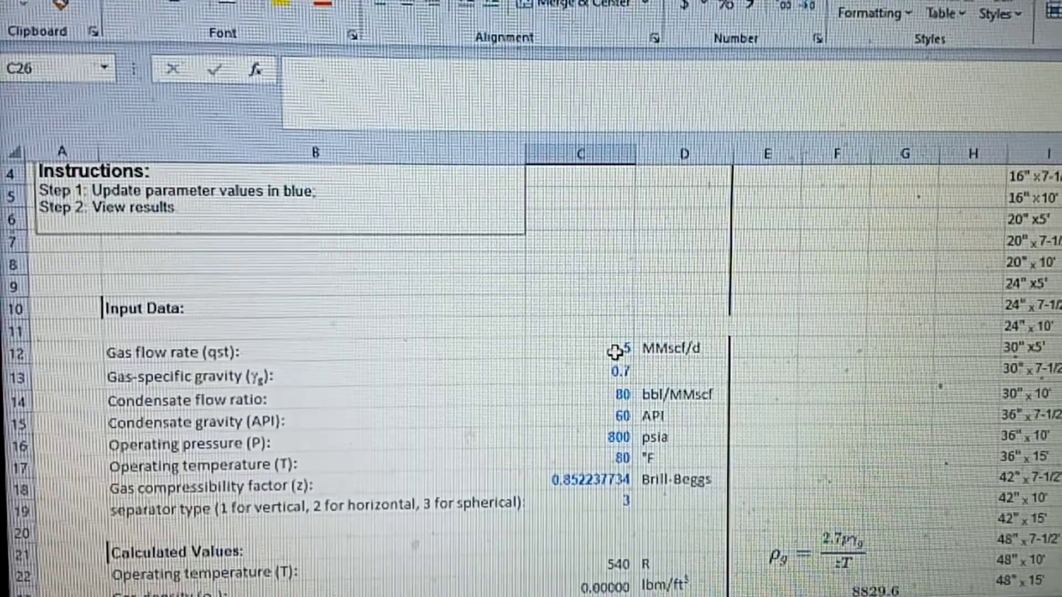
pyautogui.scroll(-2, 615, 351)
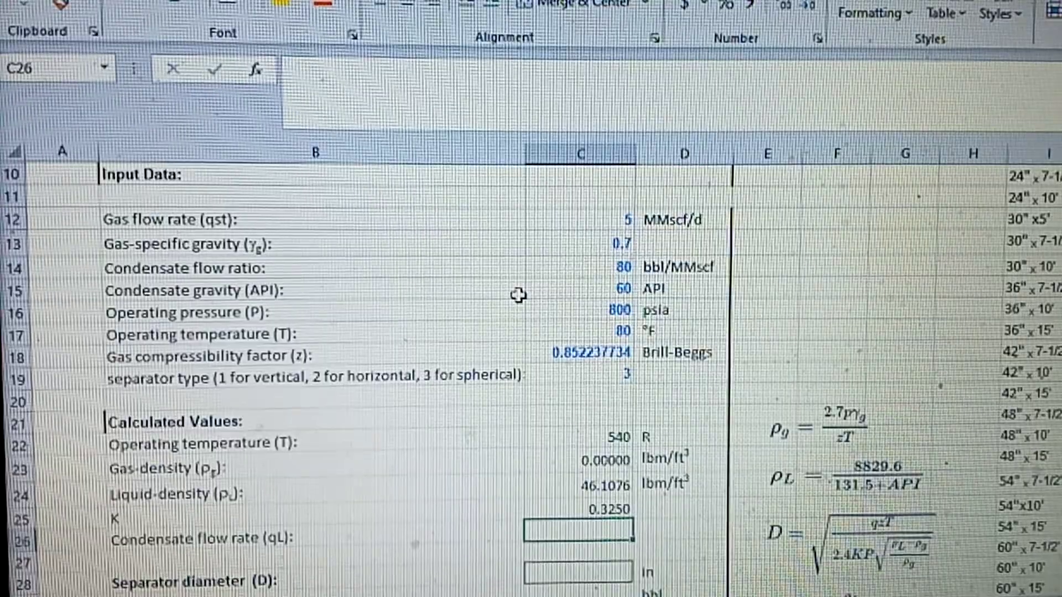
pyautogui.write('=')
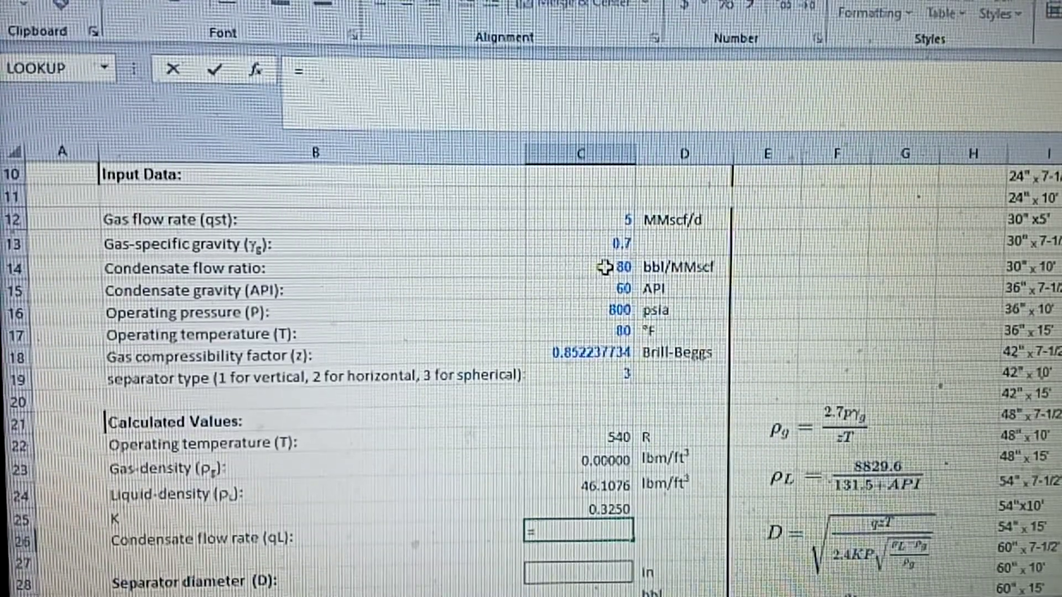
pyautogui.click(604, 267)
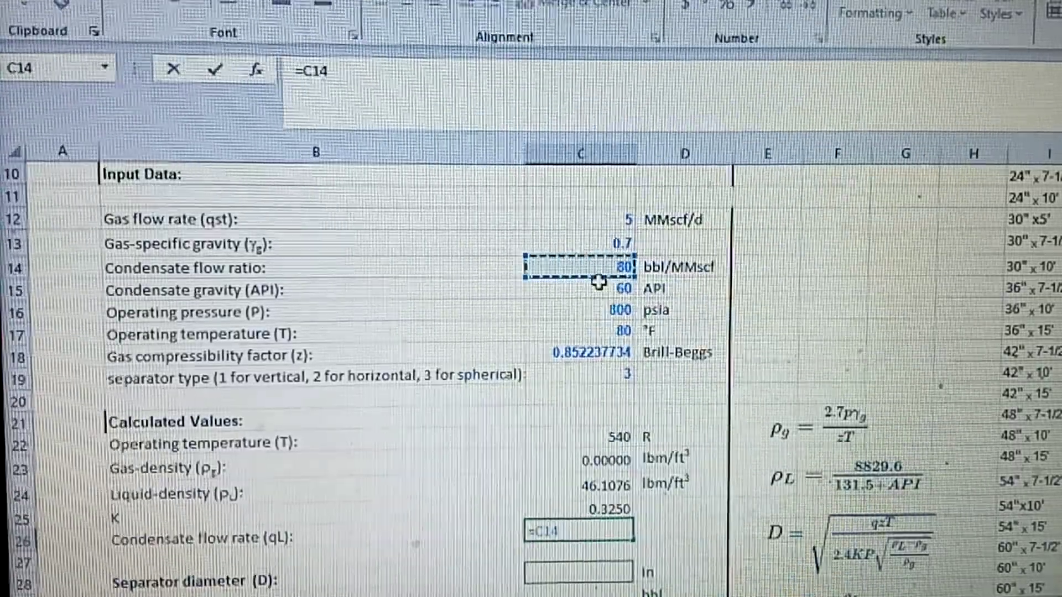
pyautogui.write('*')
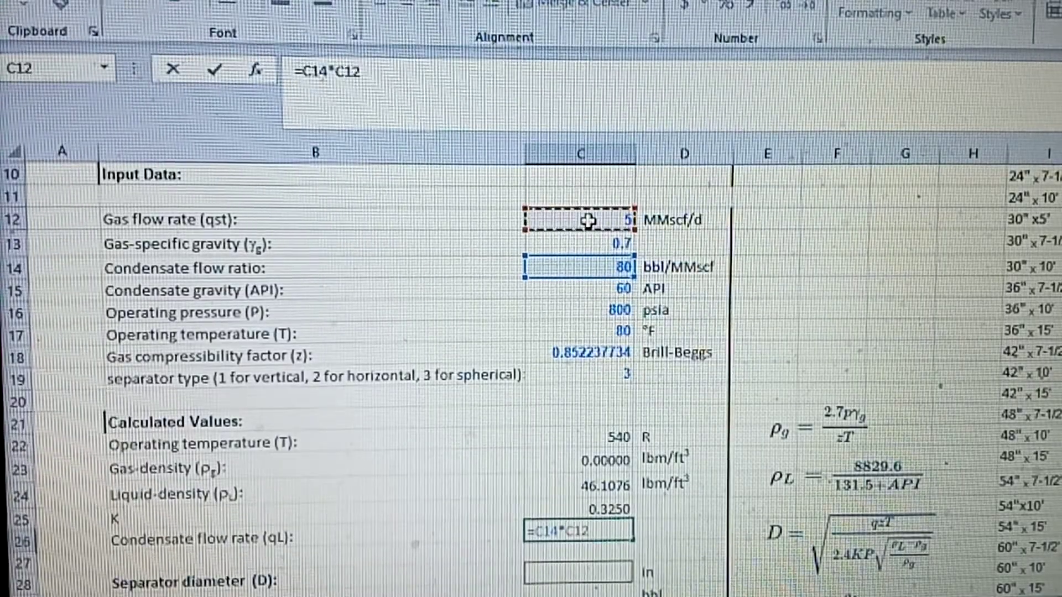
pyautogui.click(217, 72)
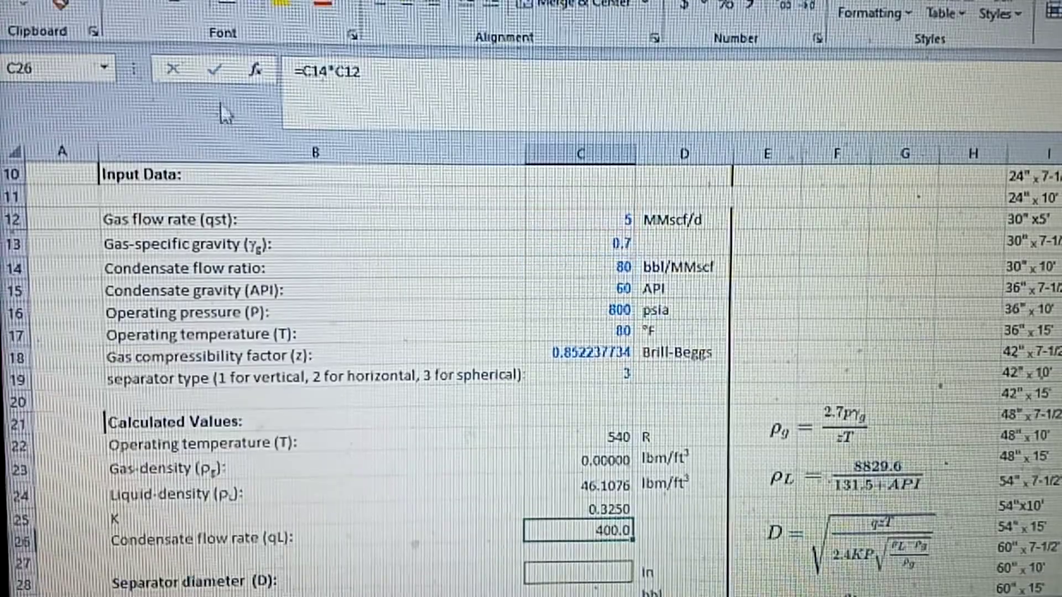
# Step: Calculate the liquid settling volume in C29 from the condensate flow rate with =C26/1440
pyautogui.scroll(-1, 579, 514)
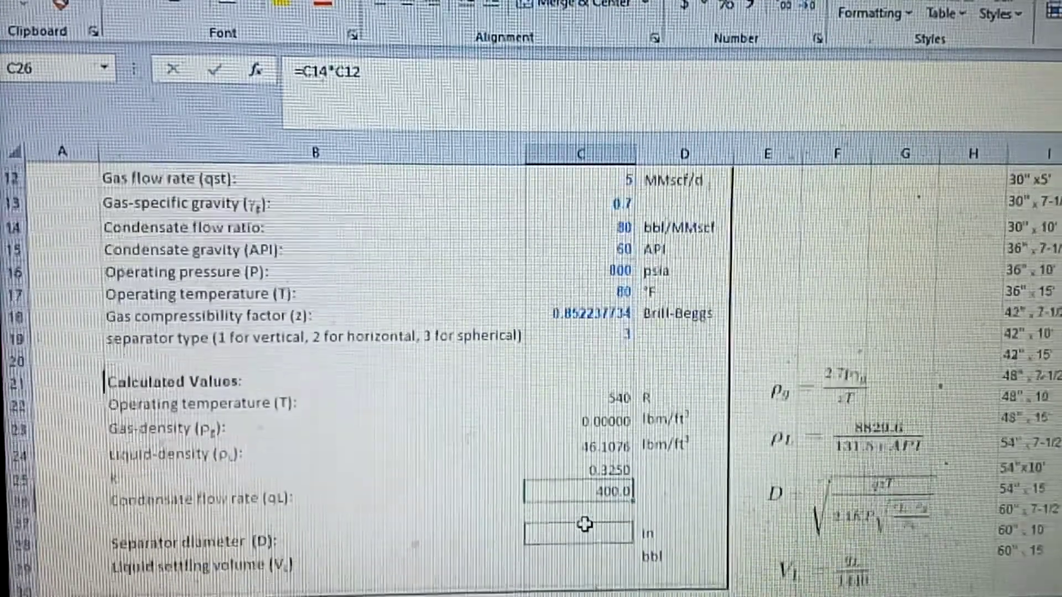
pyautogui.scroll(-1, 564, 320)
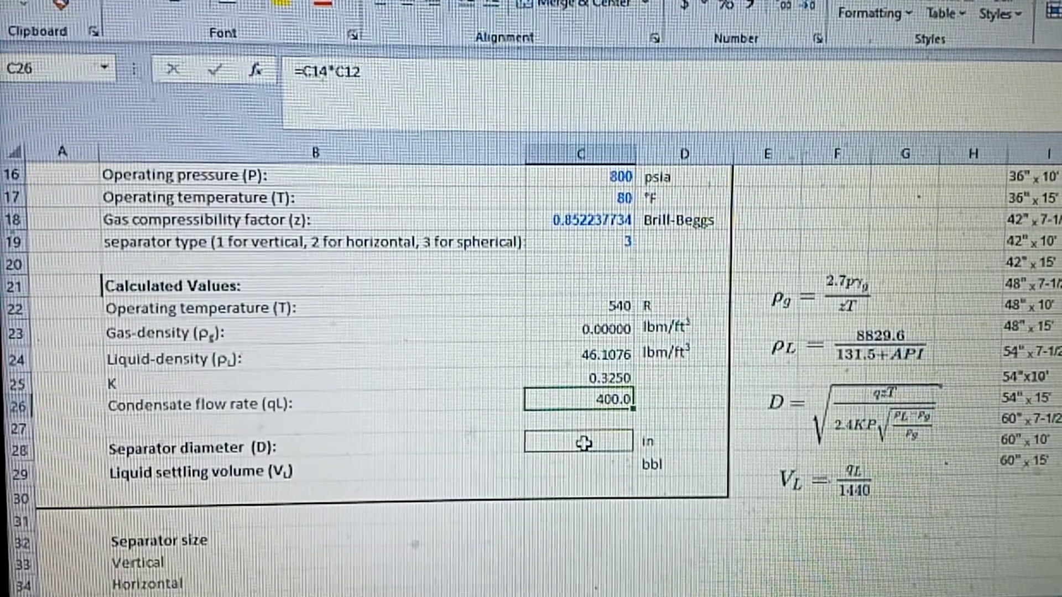
pyautogui.click(584, 442)
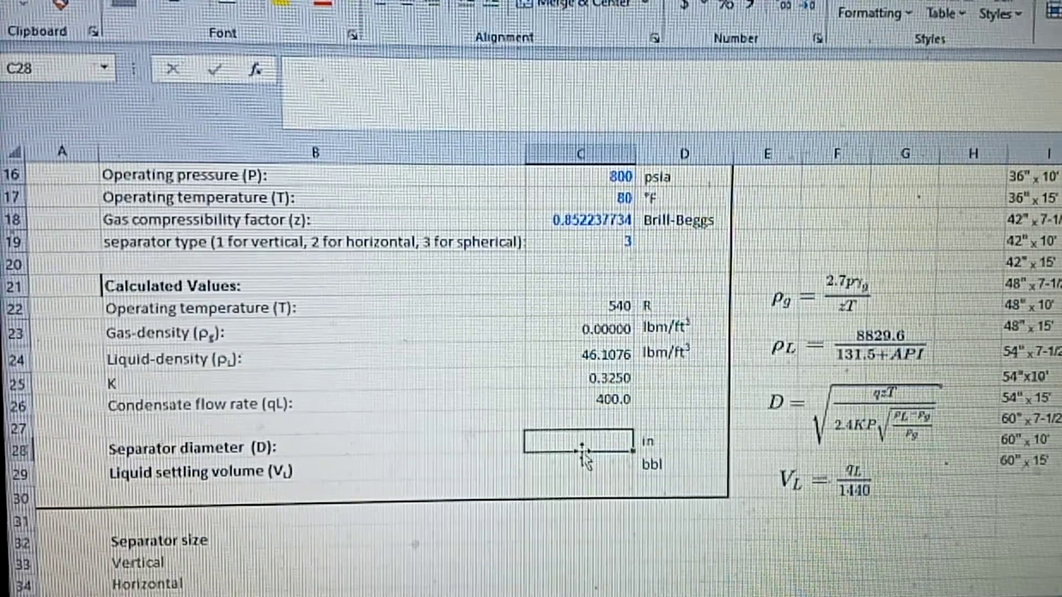
pyautogui.click(569, 473)
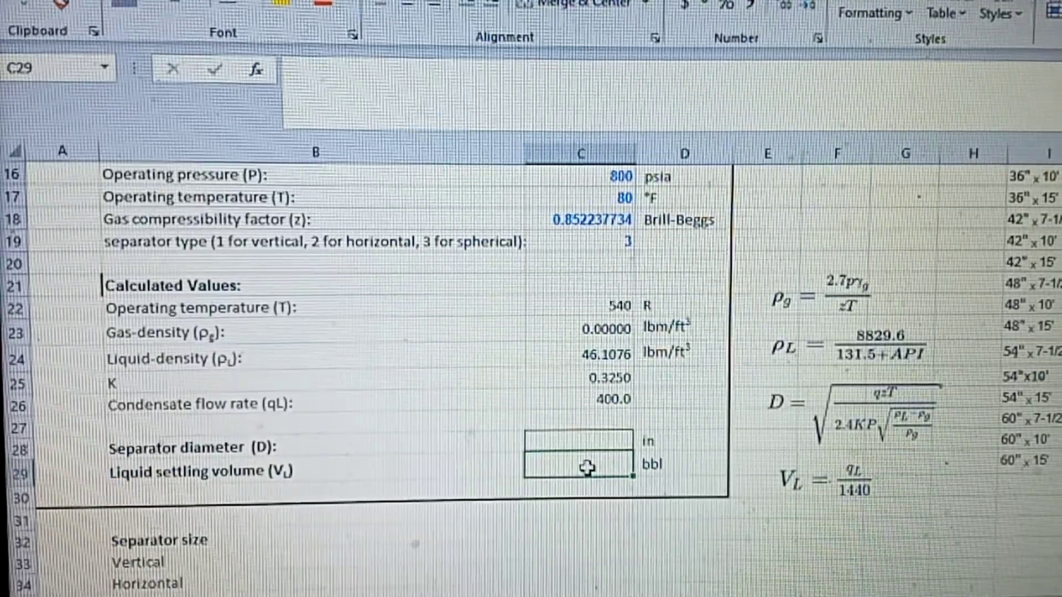
pyautogui.write('=')
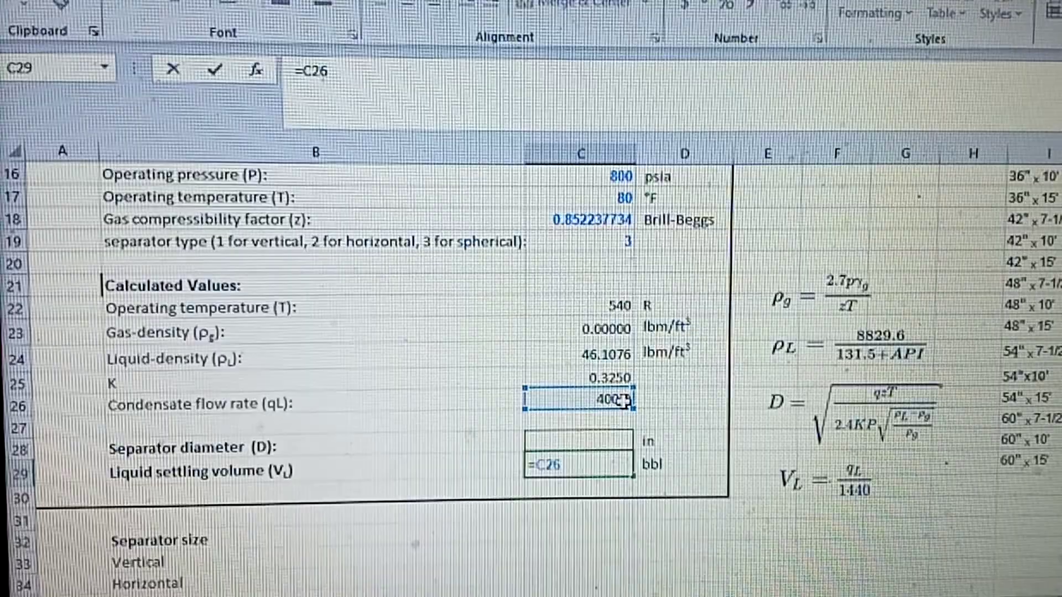
pyautogui.write('/14')
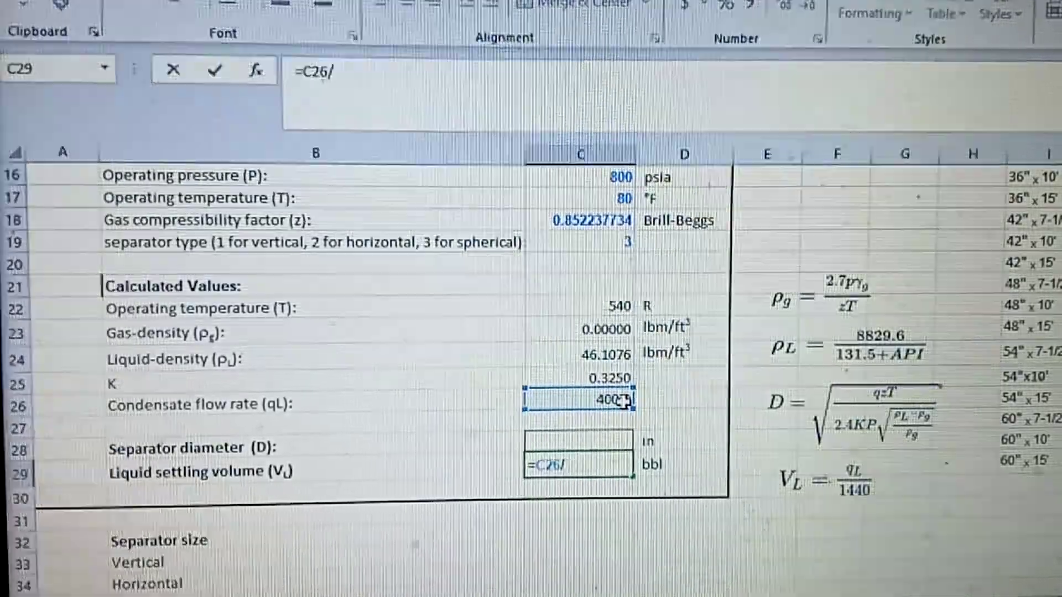
pyautogui.write('40')
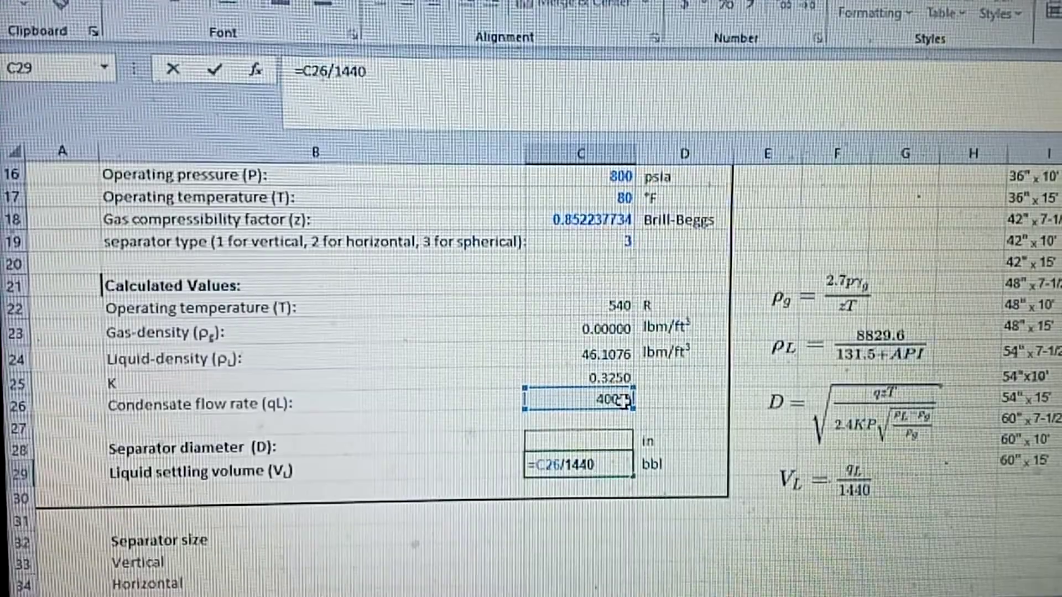
pyautogui.press('Return')
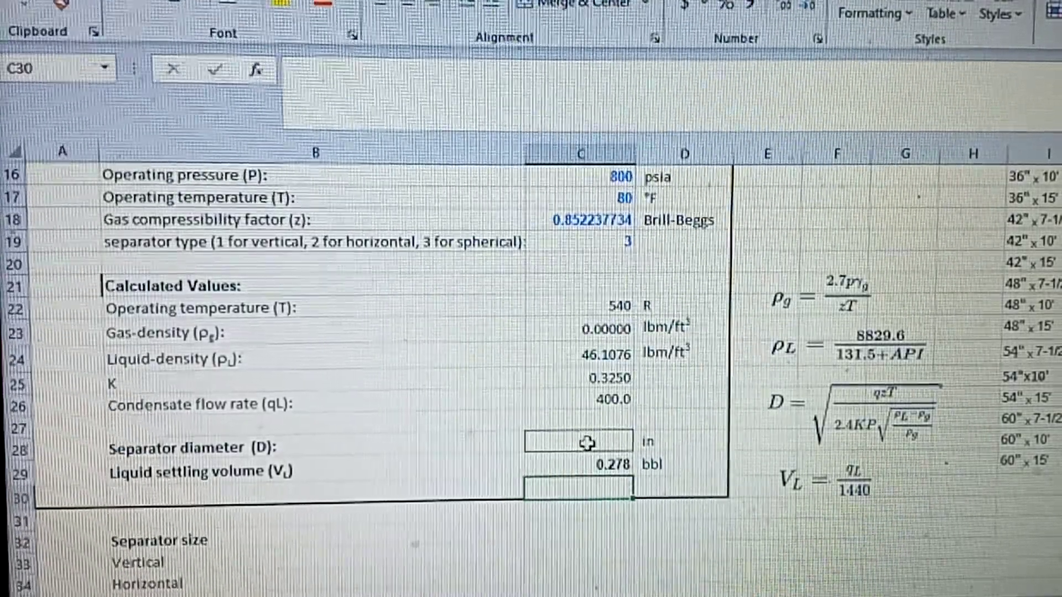
# Step: Start the separator diameter formula in C28 as a square root with the gas flow rate as first term: =sqrt(C12
pyautogui.click(586, 443)
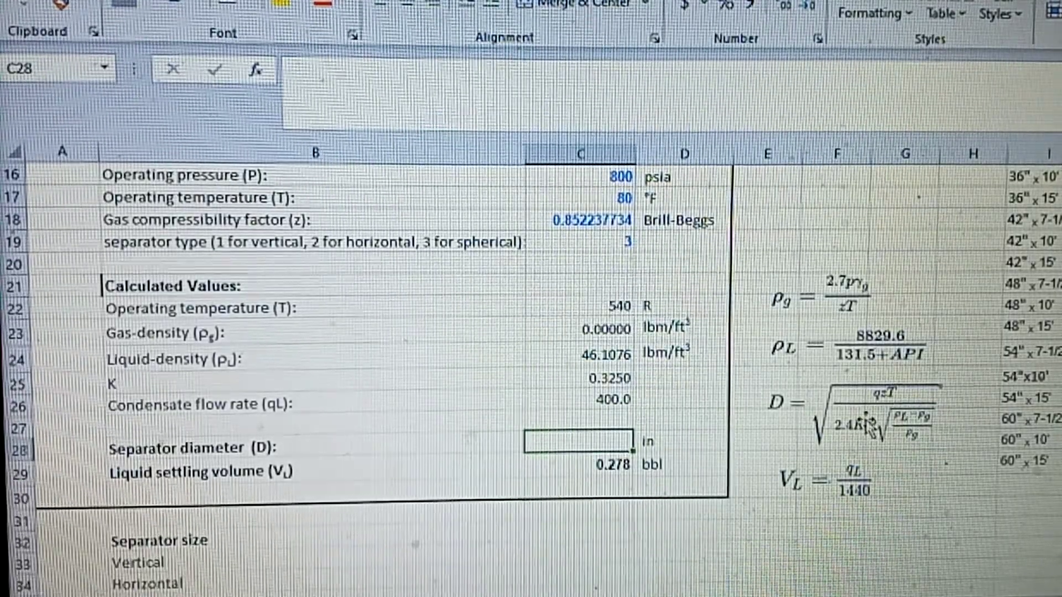
pyautogui.click(817, 449)
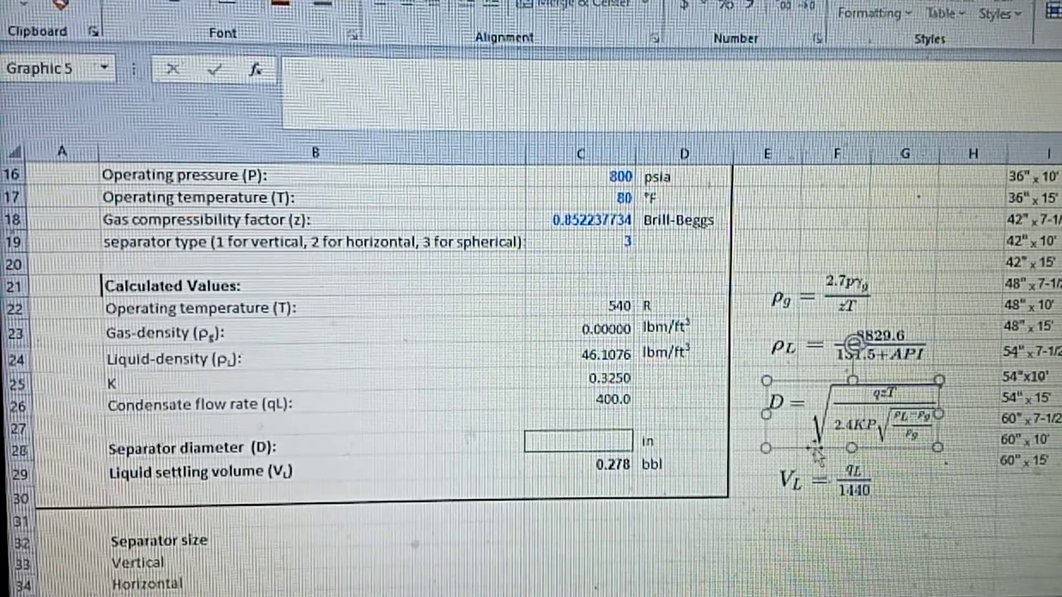
pyautogui.doubleClick(590, 444)
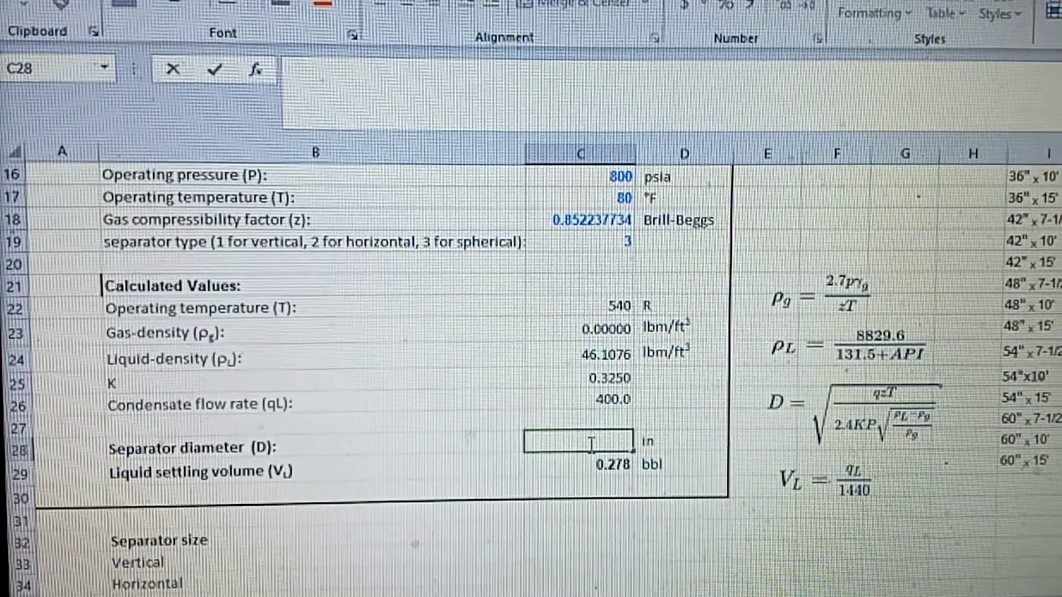
pyautogui.write('=')
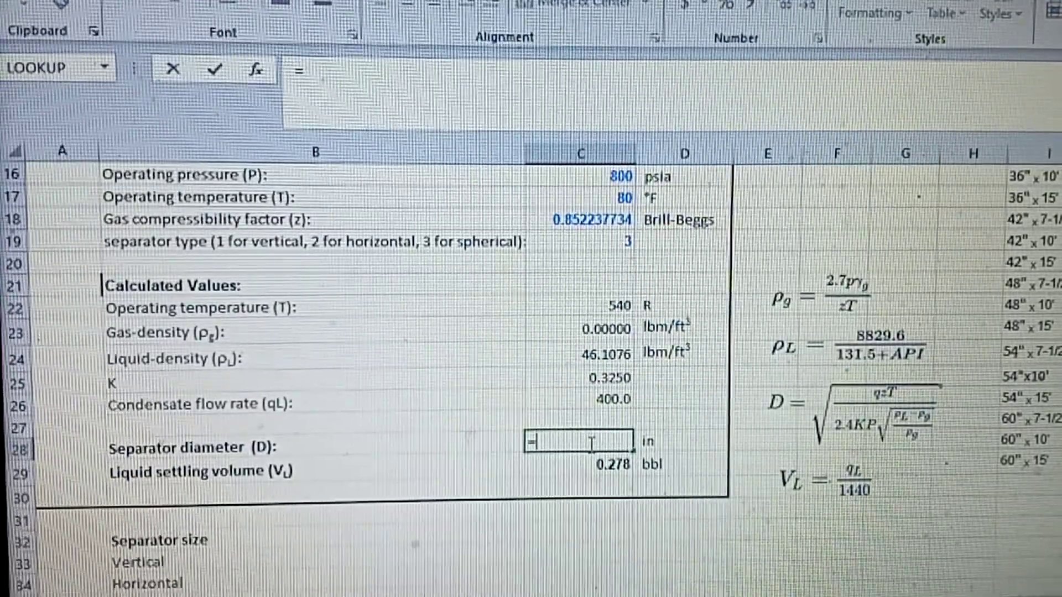
pyautogui.write('s')
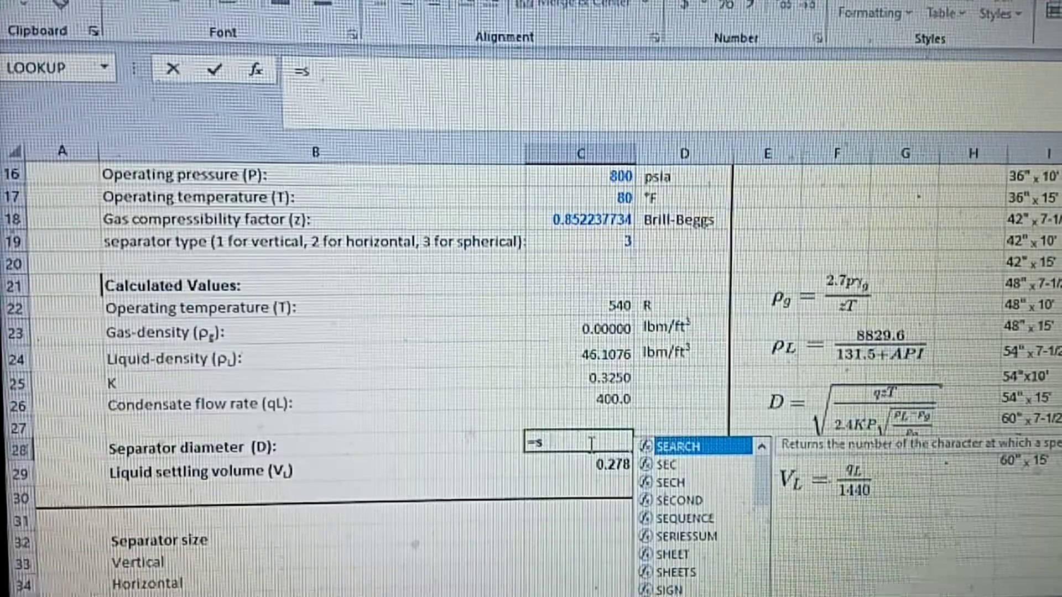
pyautogui.write('qrt')
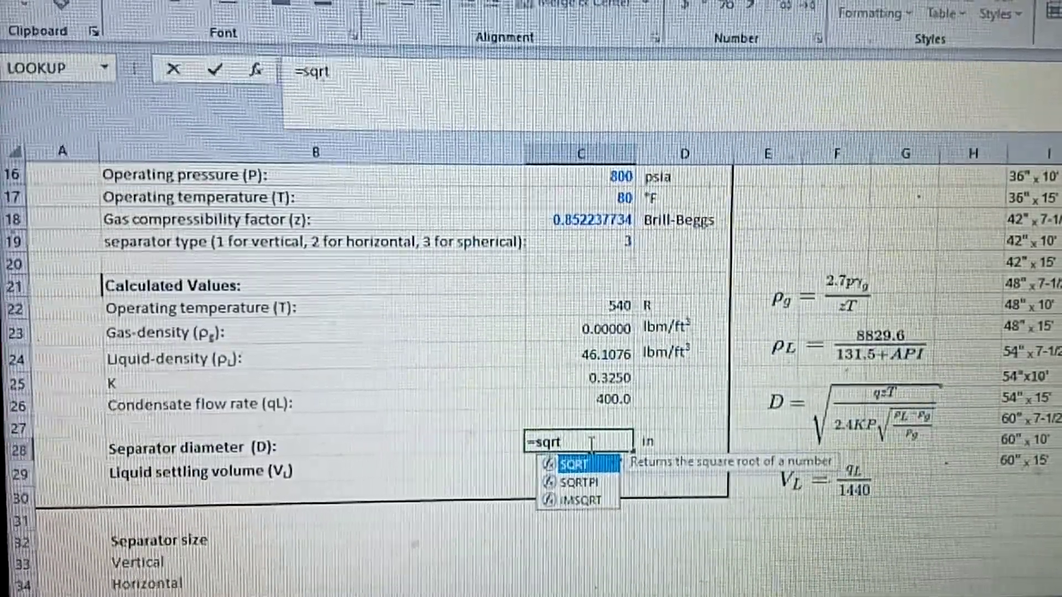
pyautogui.write('(')
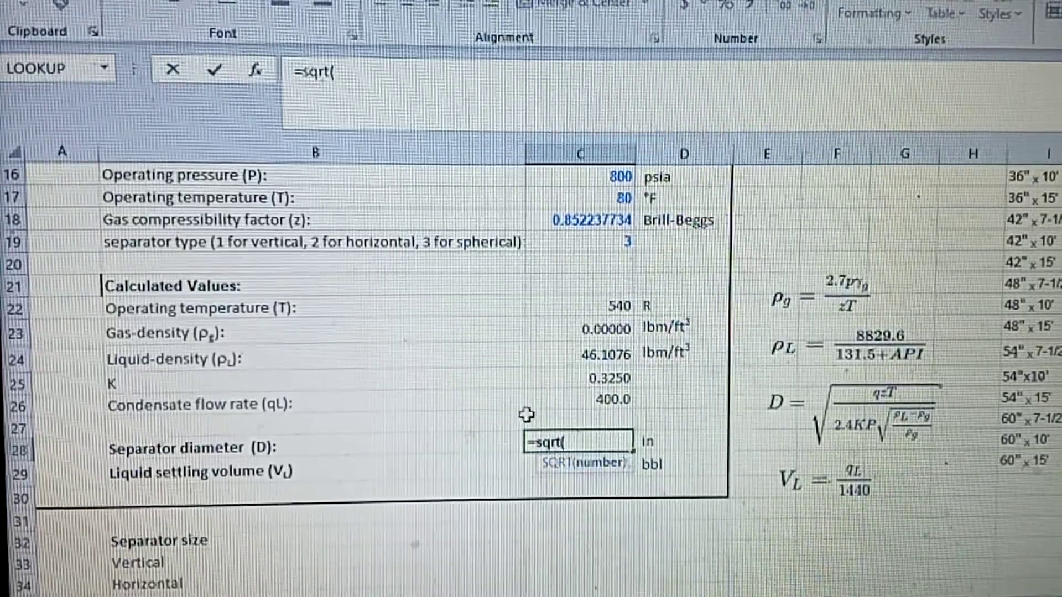
pyautogui.scroll(2, 564, 360)
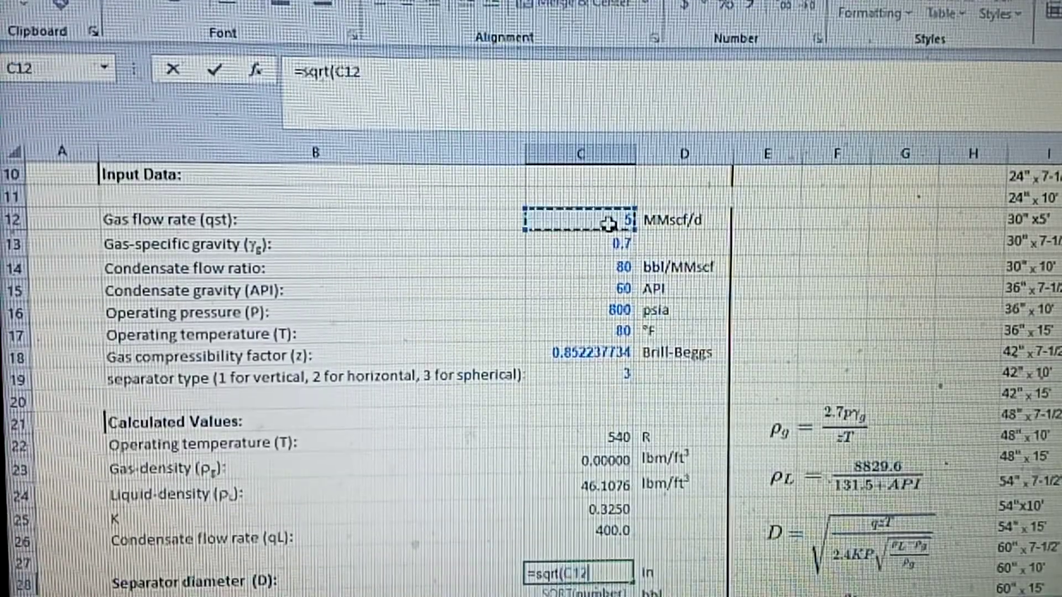
# Step: Extend the diameter formula's numerator in C28 with compressibility factor and absolute operating temperature: =sqrt(C12*C18*C22
pyautogui.scroll(-2, 604, 359)
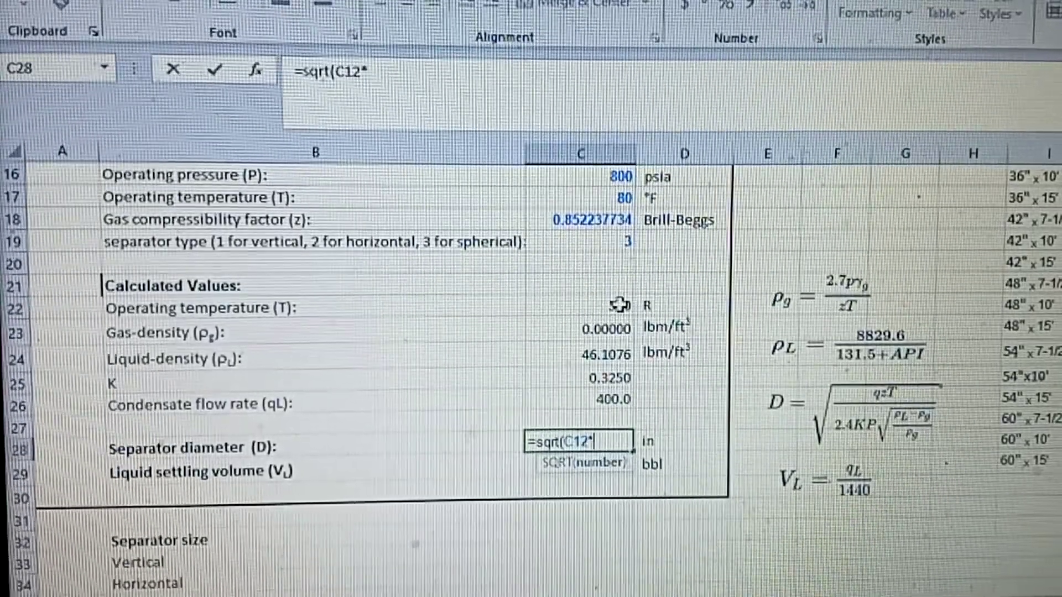
pyautogui.scroll(1, 603, 326)
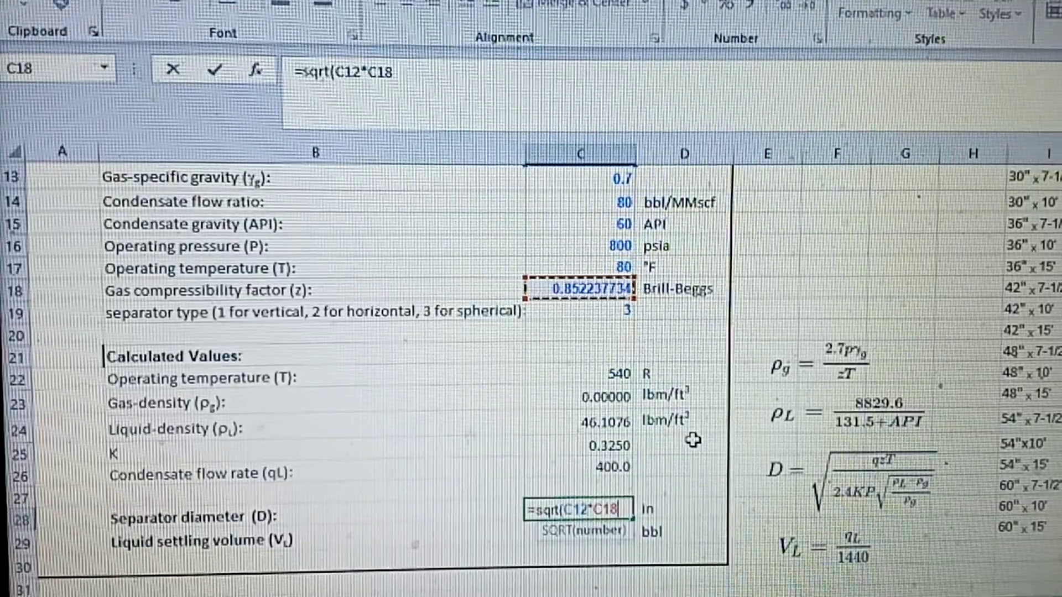
pyautogui.write('*')
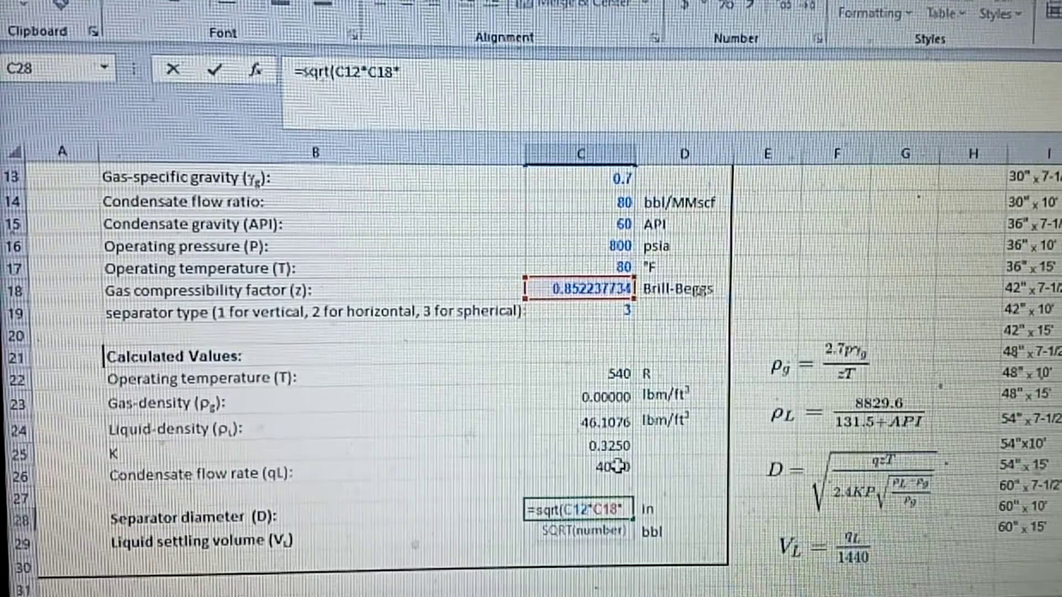
pyautogui.click(601, 373)
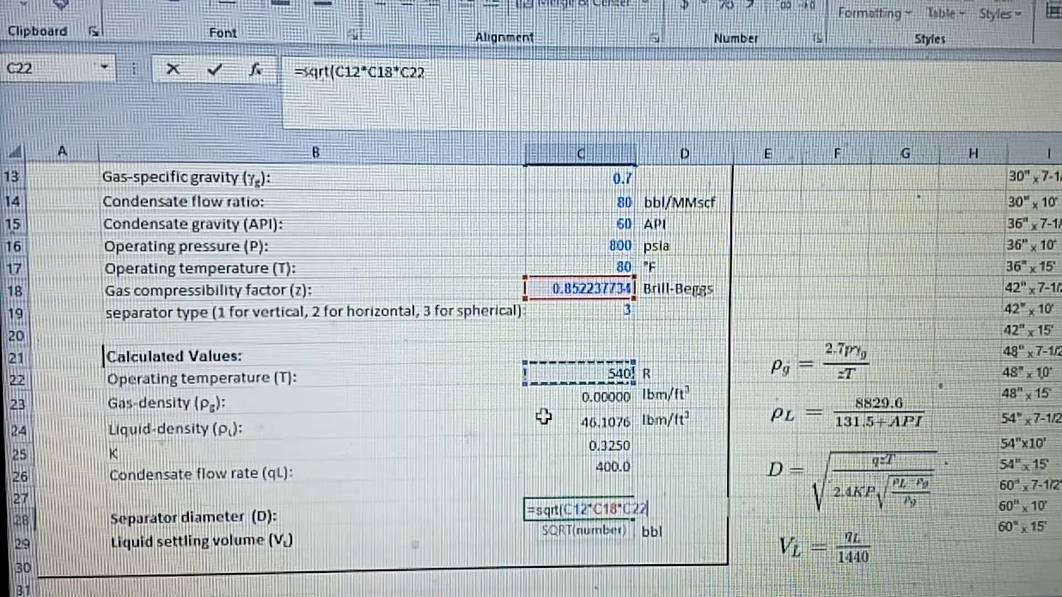
# Step: Divide the diameter expression in C28 by the constant 2.4 and by K in C25: /2.4/C25
pyautogui.scroll(-1, 613, 394)
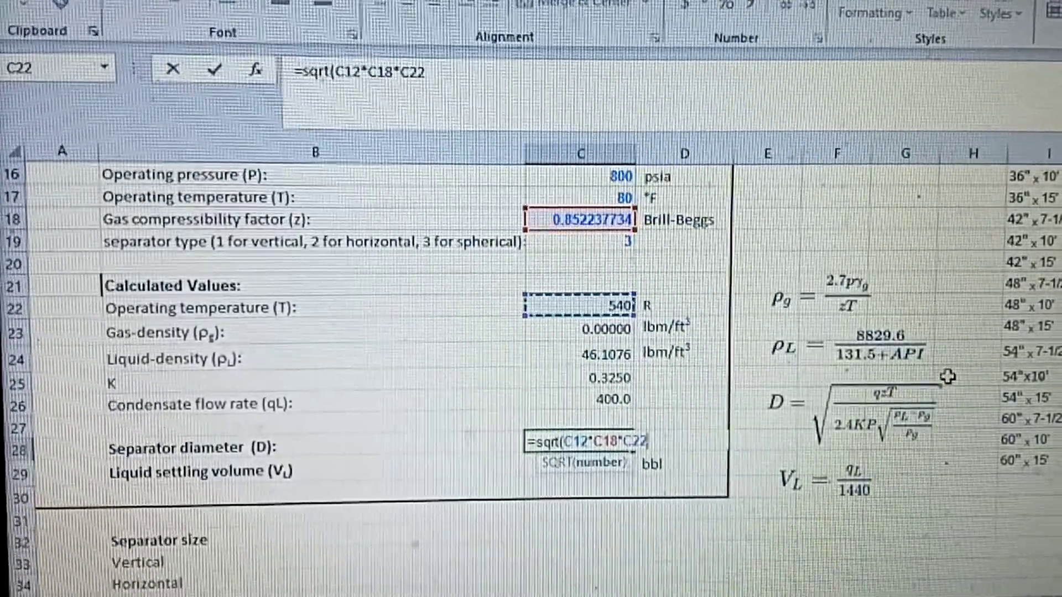
pyautogui.write('/2.')
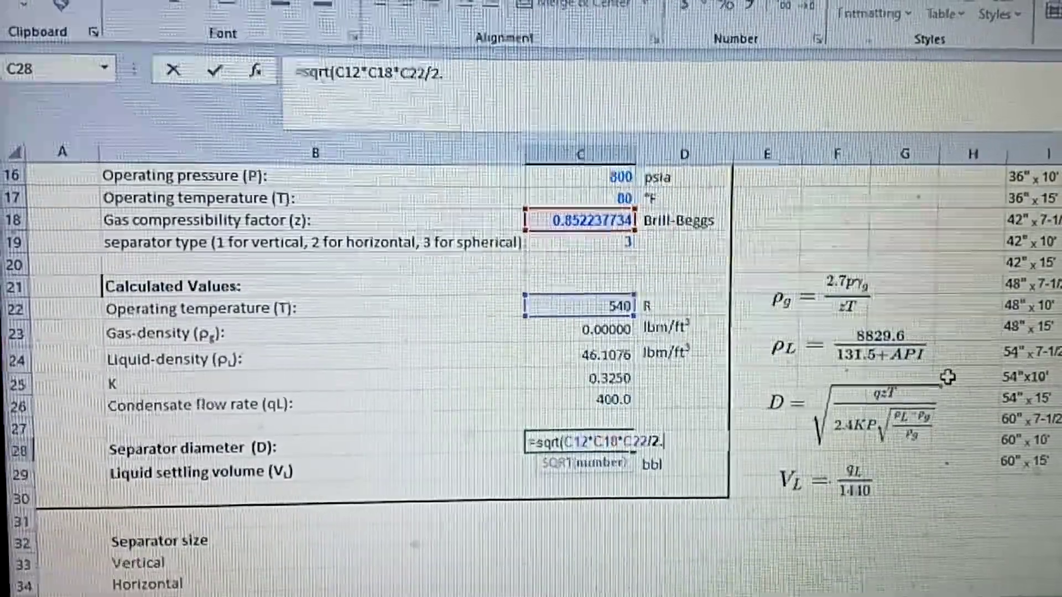
pyautogui.write('4')
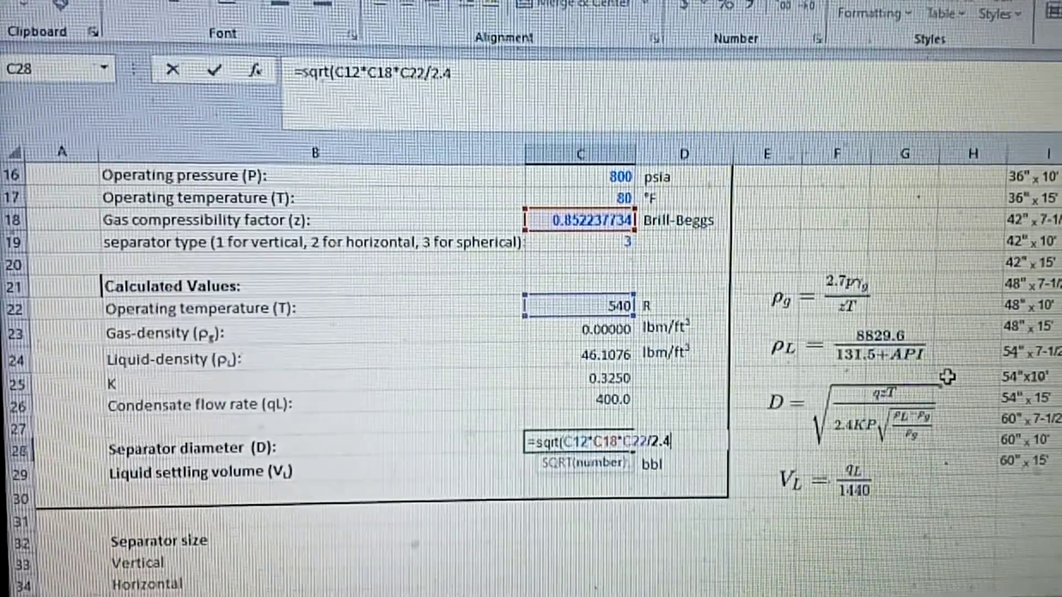
pyautogui.write('/')
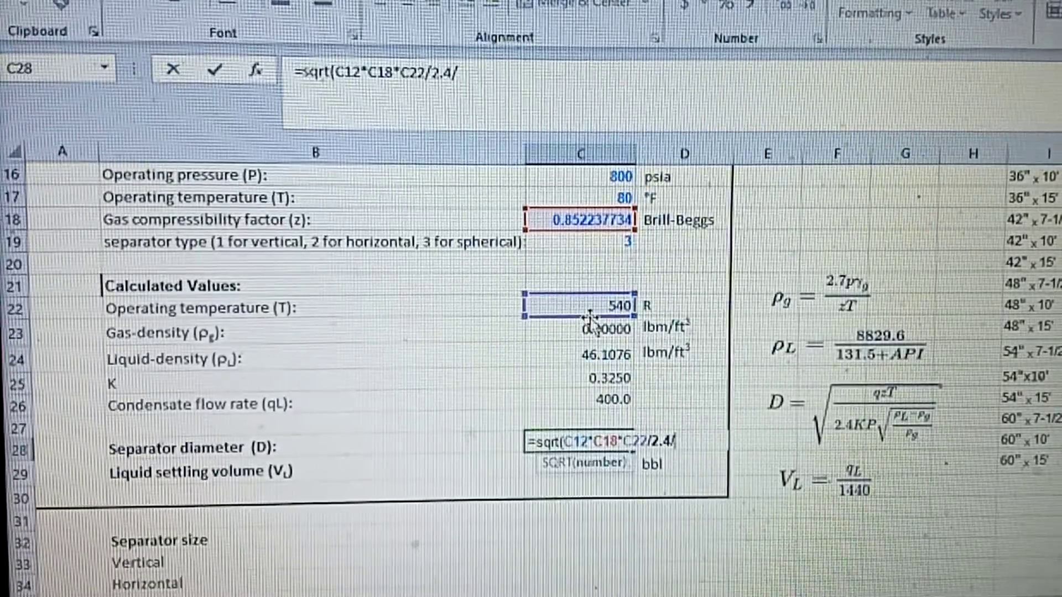
pyautogui.scroll(3, 590, 317)
pyautogui.scroll(-2, 597, 315)
pyautogui.scroll(-2, 589, 316)
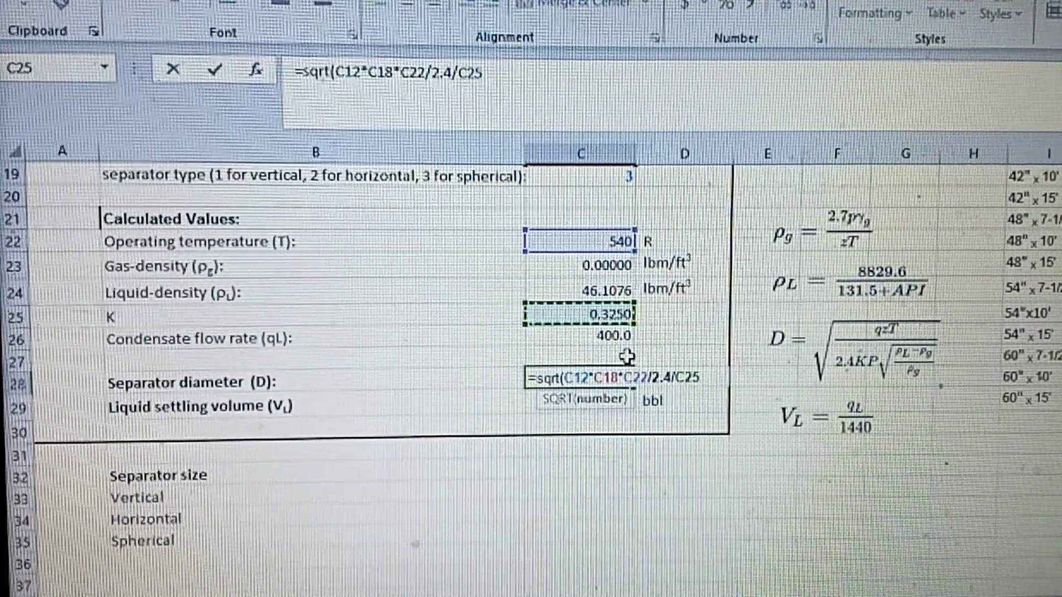
# Step: Divide the diameter expression in C28 further by the operating pressure in C16
pyautogui.write('/')
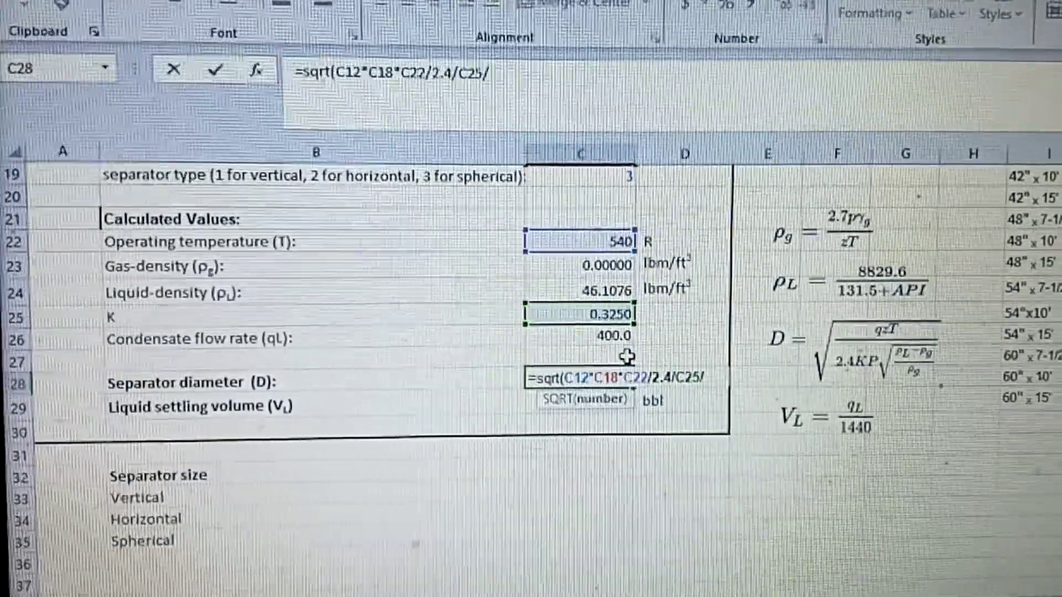
pyautogui.scroll(1, 625, 299)
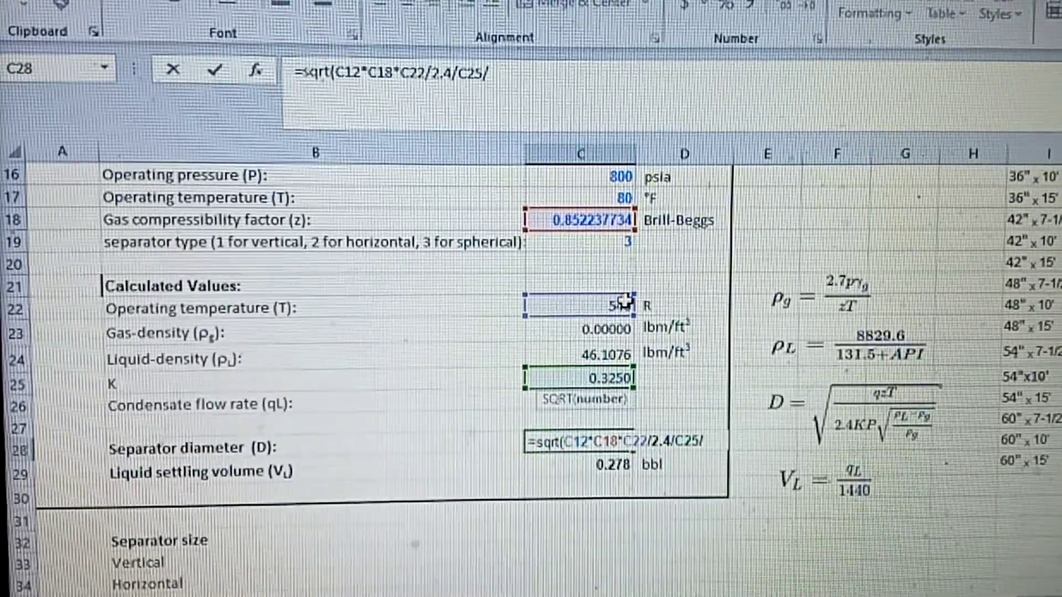
pyautogui.scroll(1, 625, 302)
pyautogui.scroll(1, 623, 298)
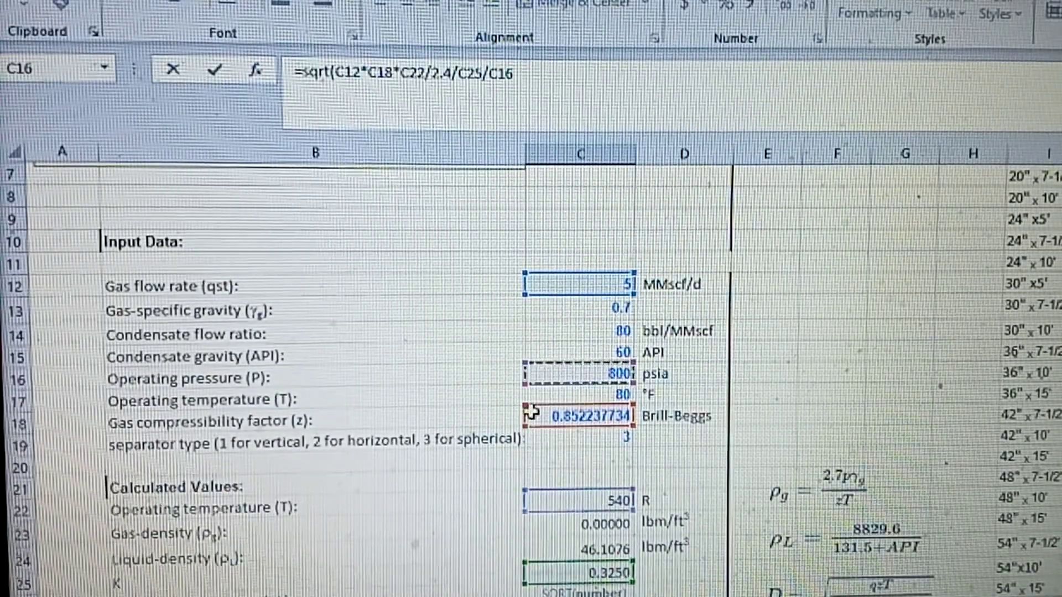
pyautogui.scroll(-4, 531, 412)
pyautogui.scroll(2, 532, 416)
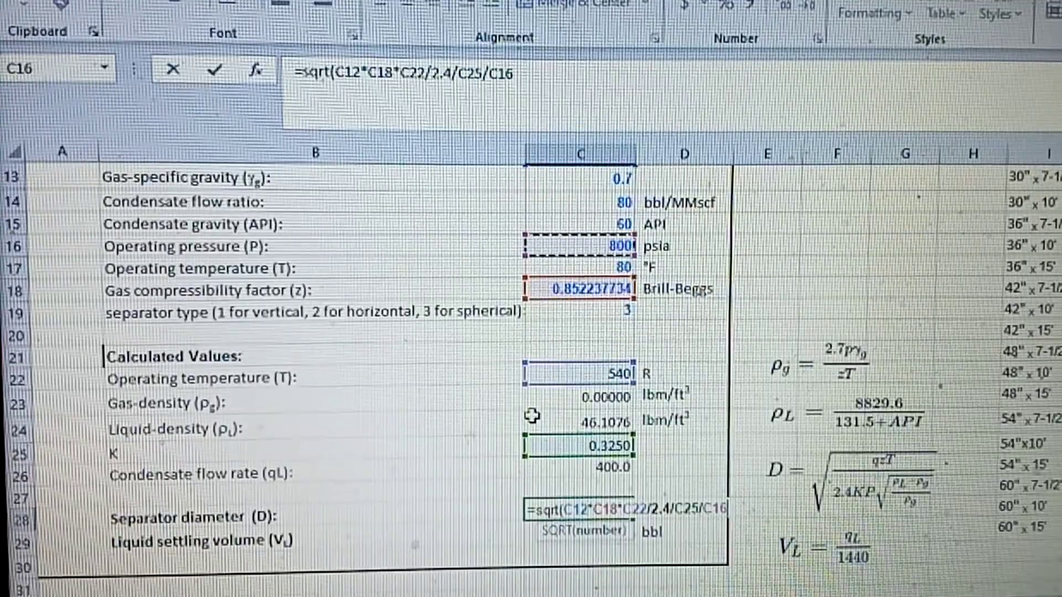
pyautogui.scroll(-1, 532, 415)
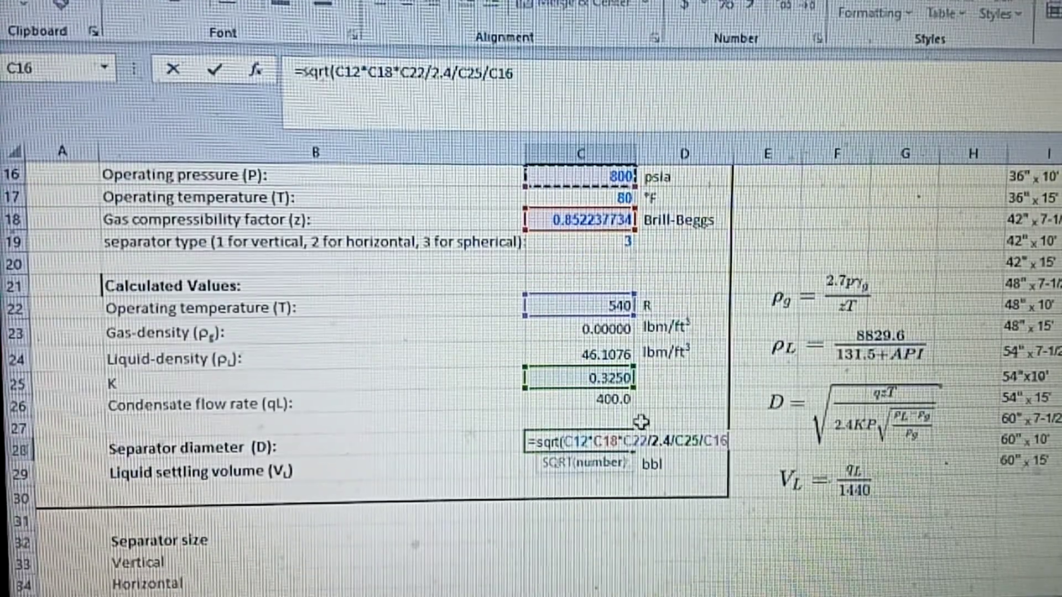
# Step: Add a division by a nested square root that begins with liquid density minus gas density: /sqrt((C24-C23
pyautogui.write('/')
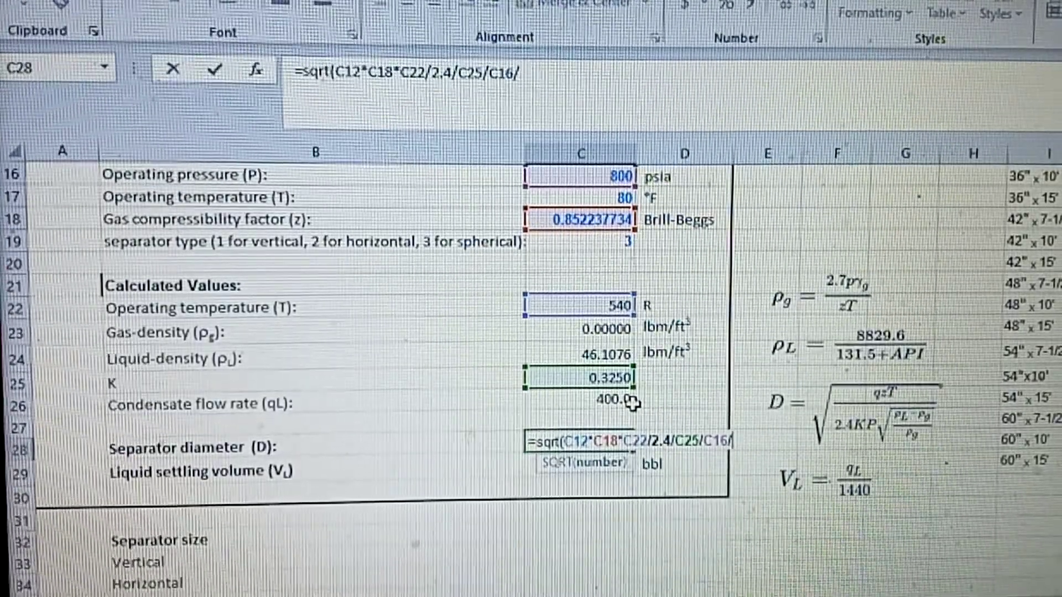
pyautogui.write('sq')
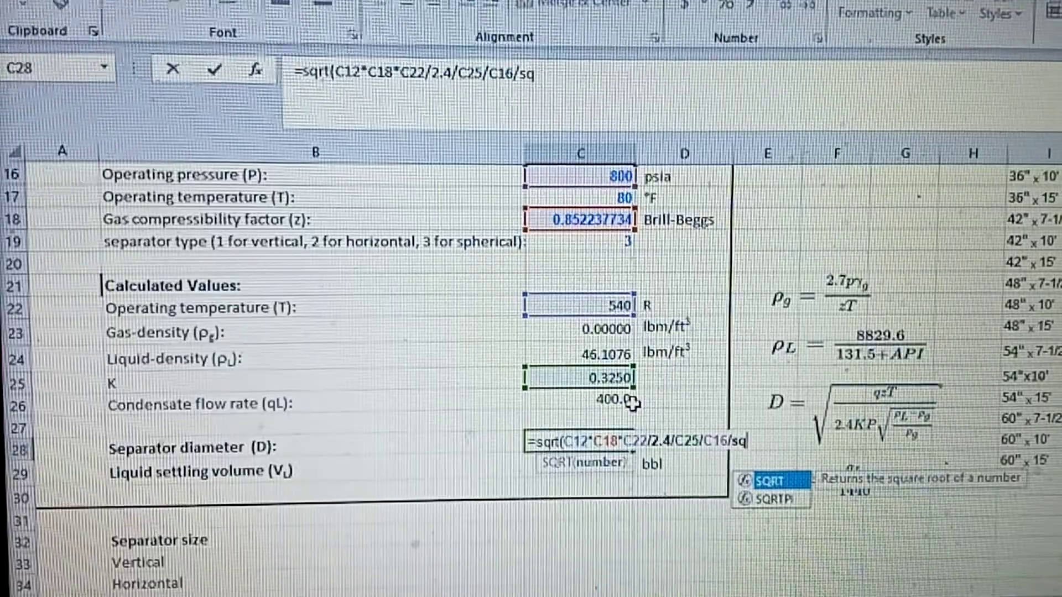
pyautogui.write('rt')
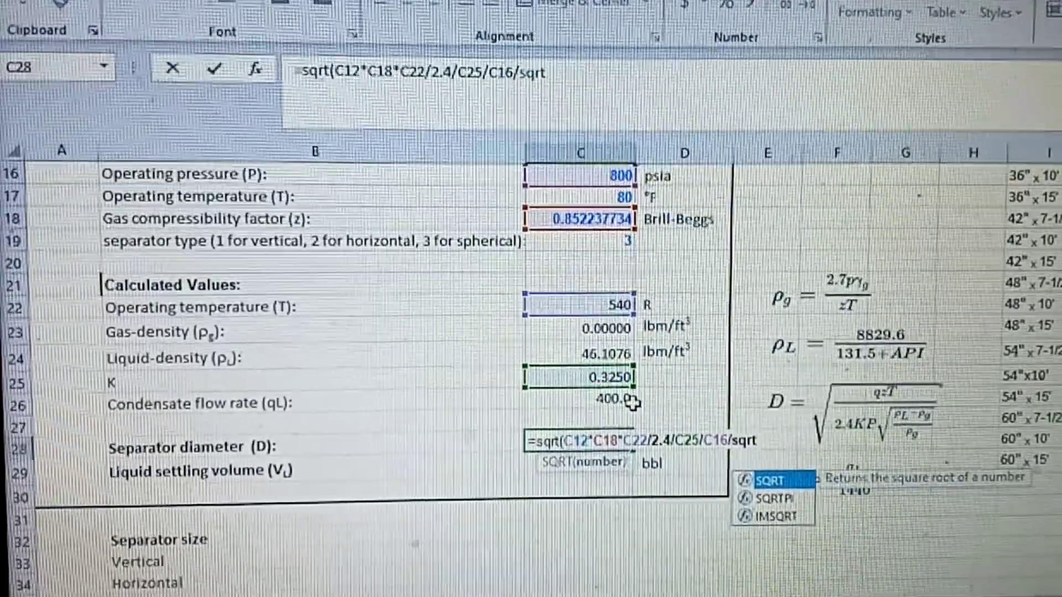
pyautogui.write('(')
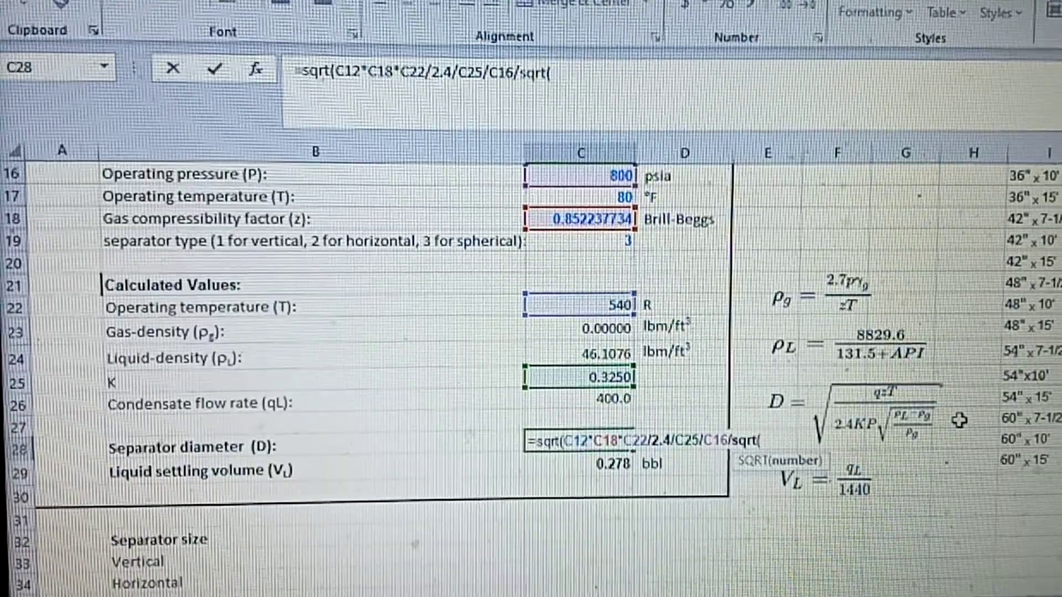
pyautogui.write('(')
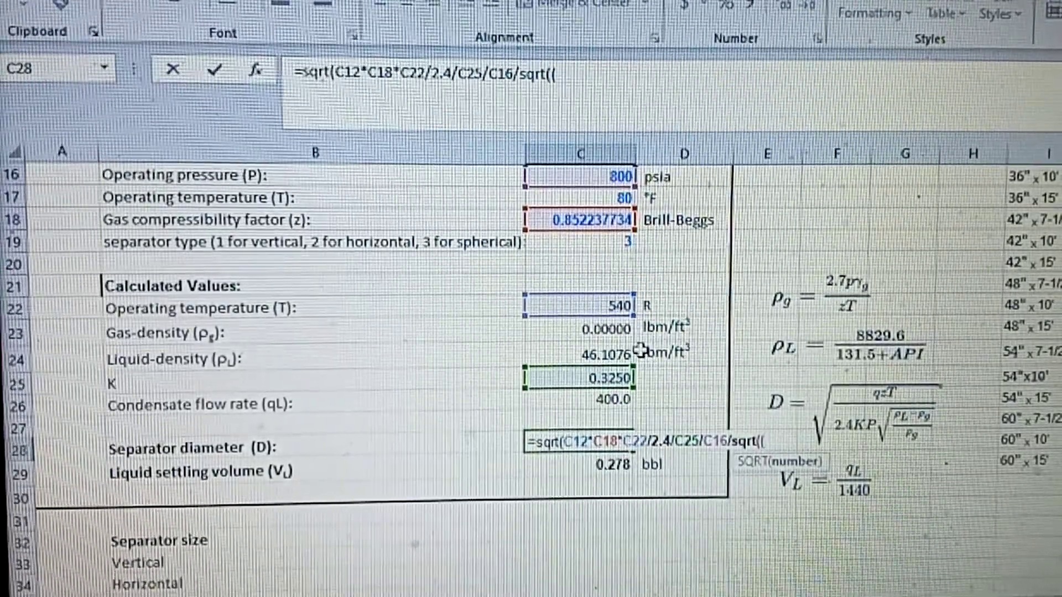
pyautogui.scroll(2, 637, 347)
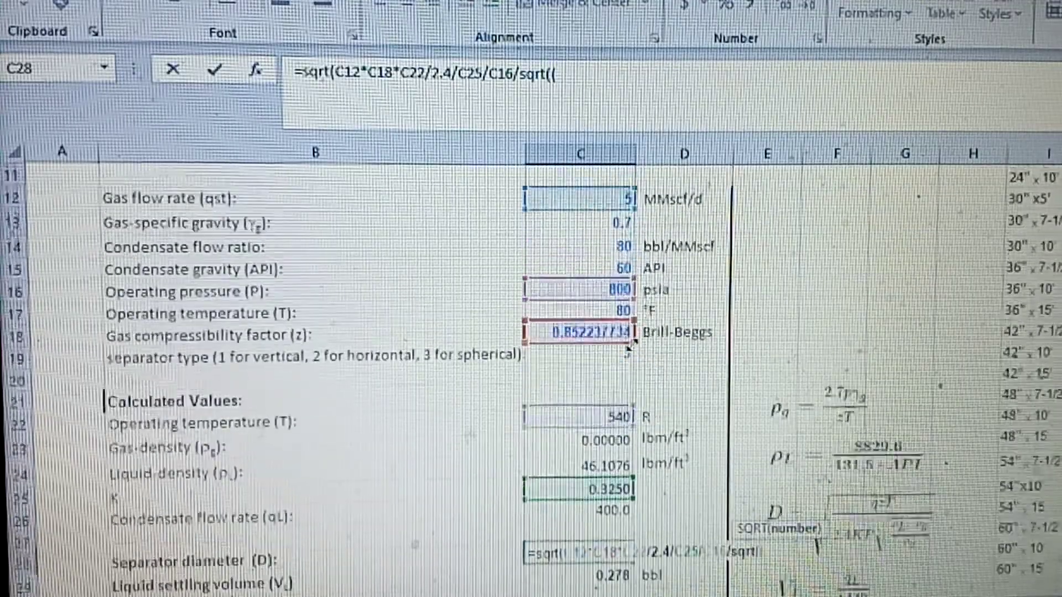
pyautogui.scroll(-2, 631, 345)
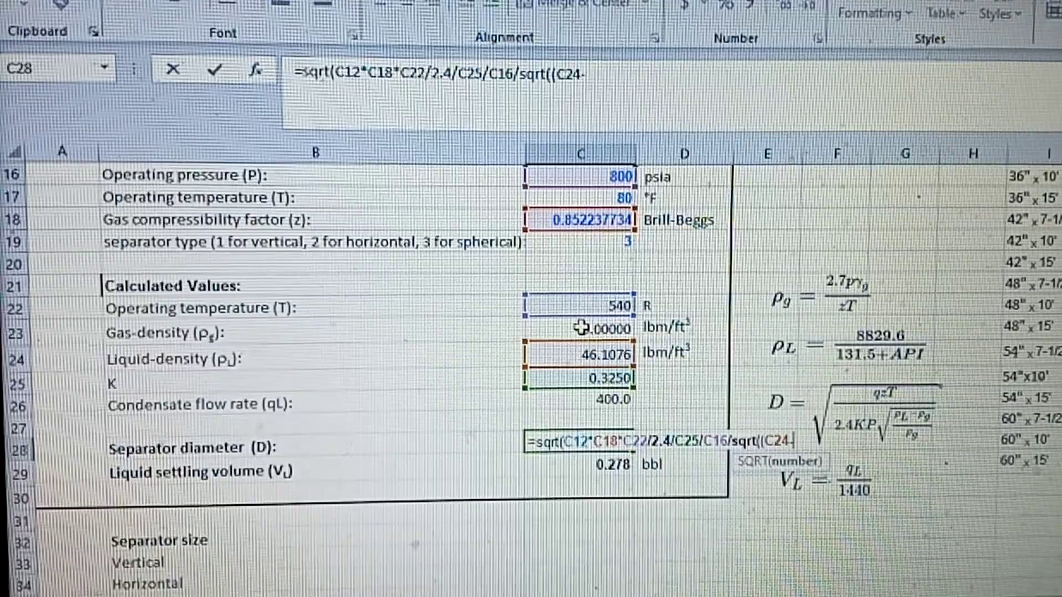
pyautogui.click(581, 327)
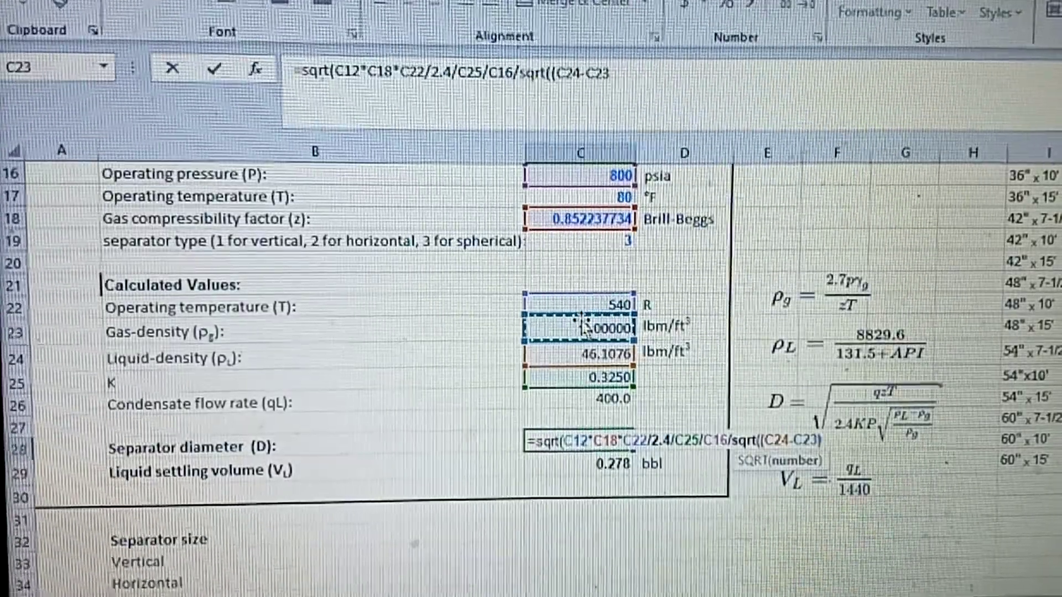
# Step: Divide the density difference by gas density C23, close both square roots and complete the C28 formula
pyautogui.write(')/')
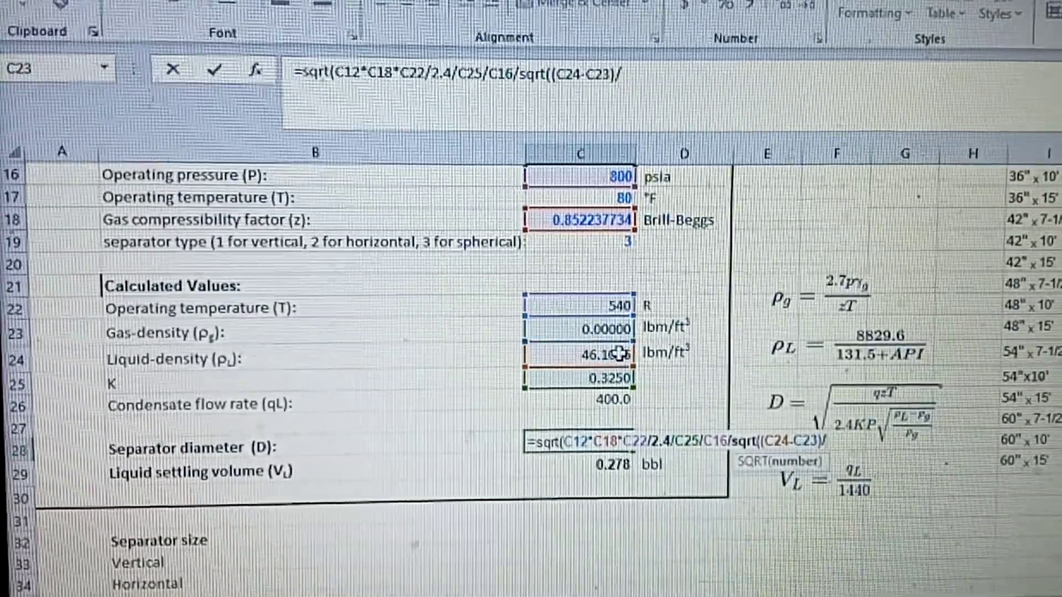
pyautogui.click(595, 328)
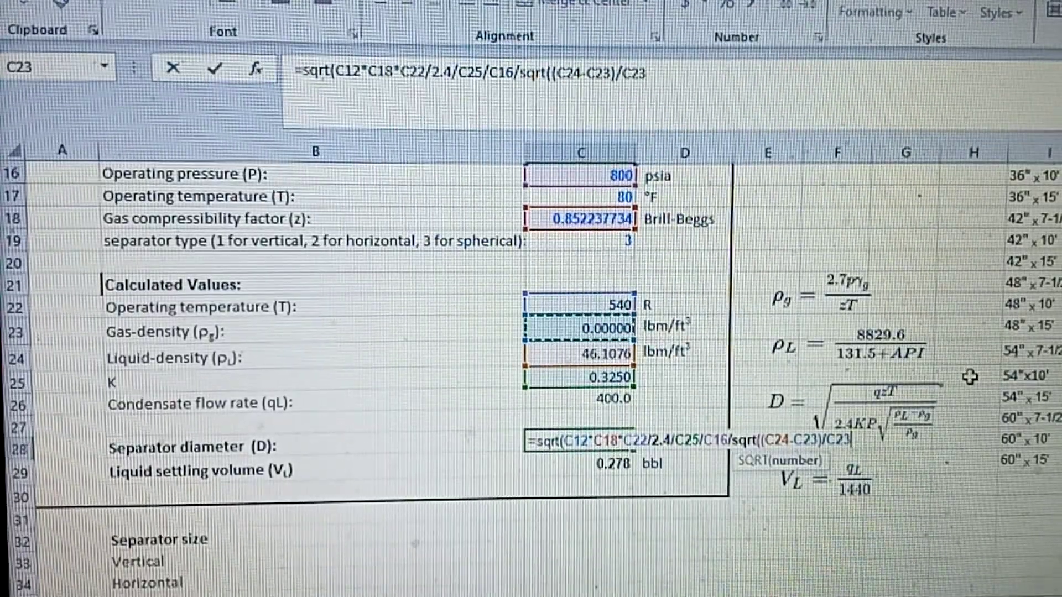
pyautogui.write(')')
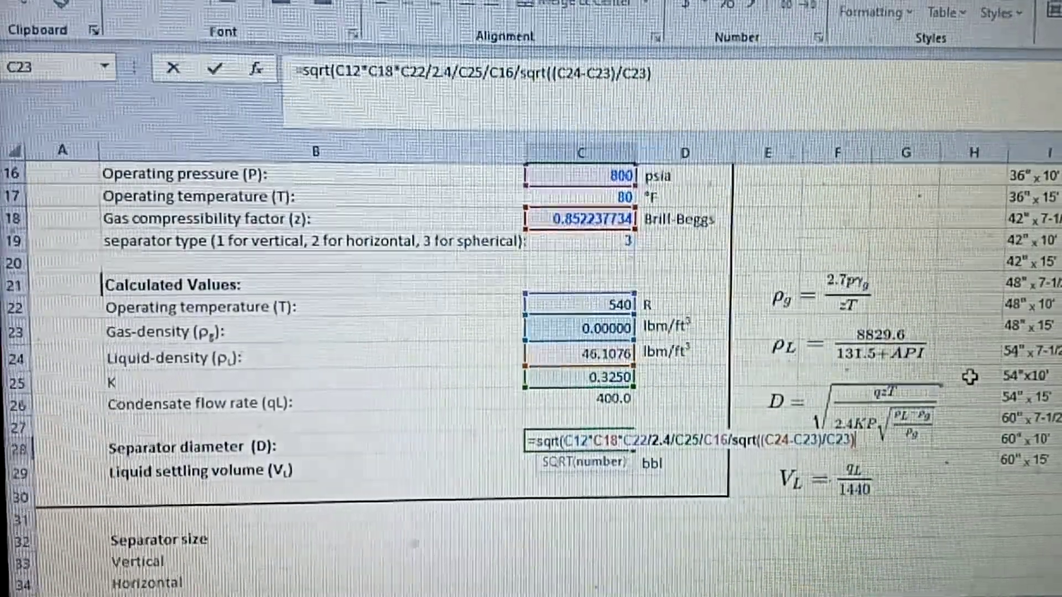
pyautogui.write(')')
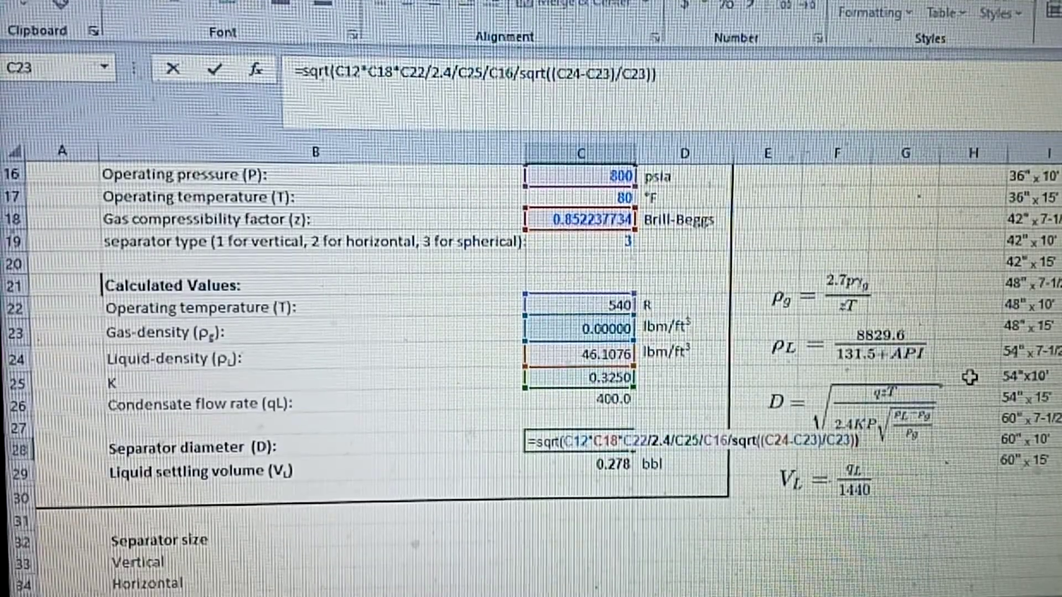
pyautogui.press('Return')
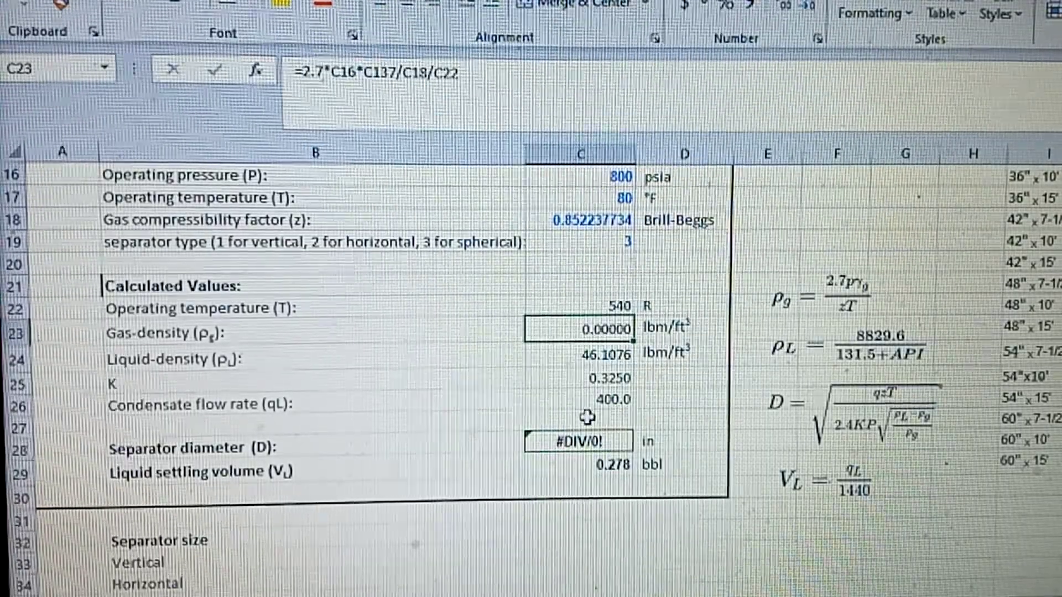
# Step: Clear the gas density cell C23 and start its formula again with 2.7 times the operating pressure: =2.7*C16
pyautogui.scroll(-1, 608, 412)
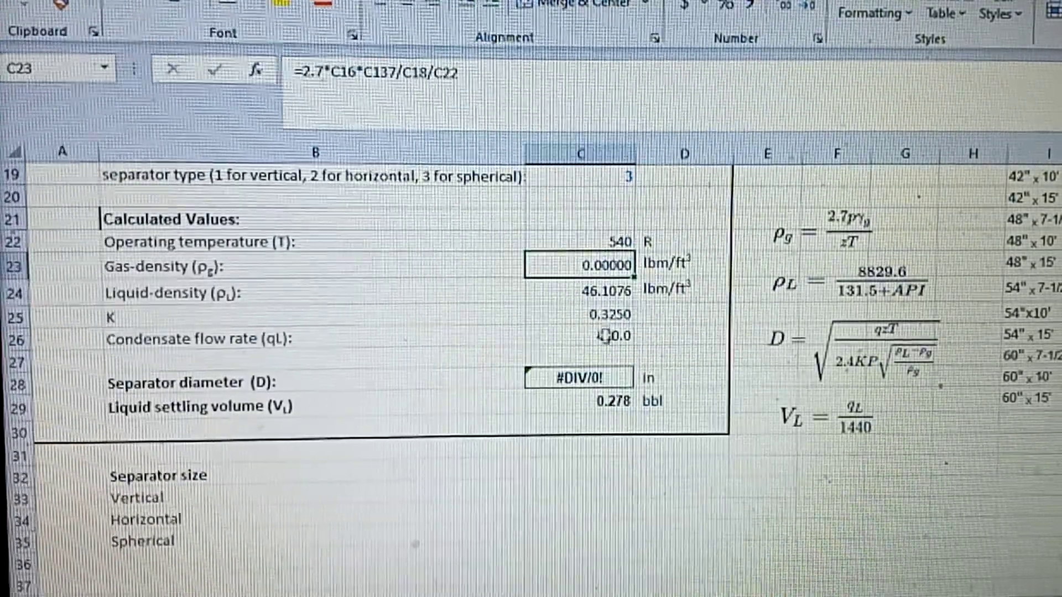
pyautogui.scroll(1, 605, 335)
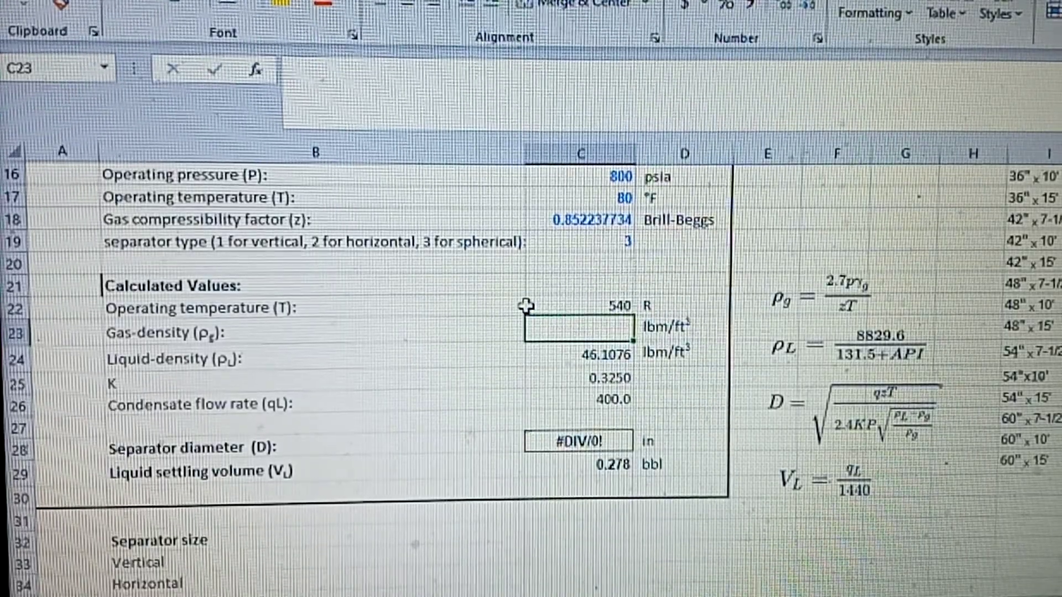
pyautogui.doubleClick(429, 360)
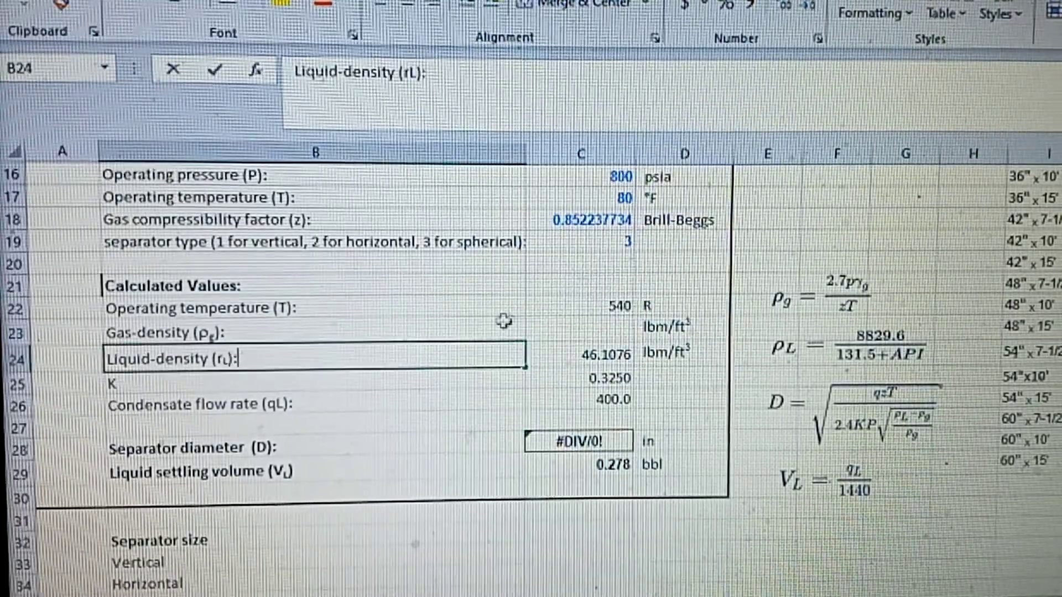
pyautogui.click(576, 325)
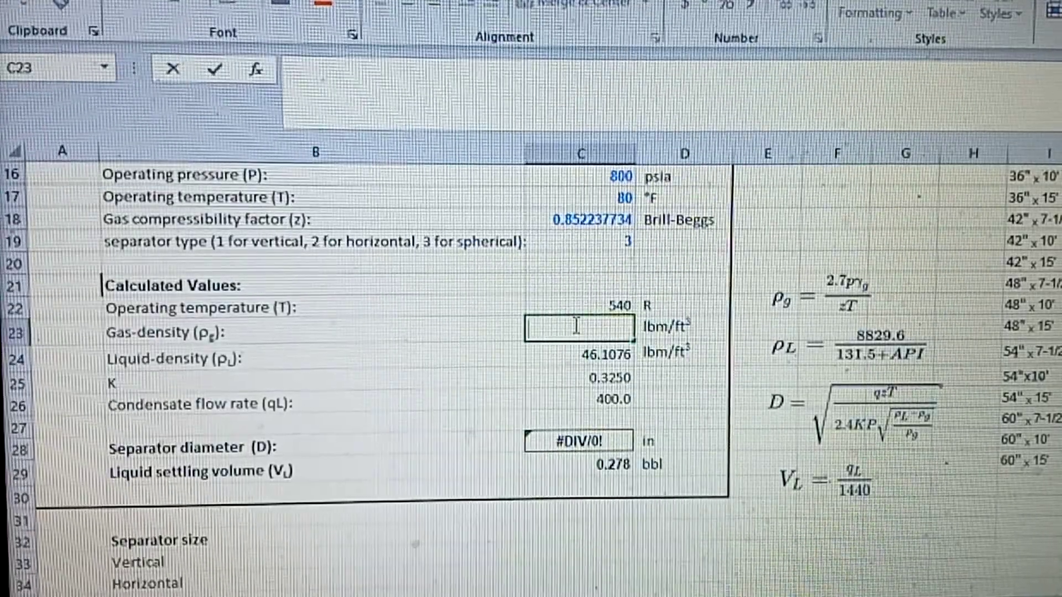
pyautogui.write('=')
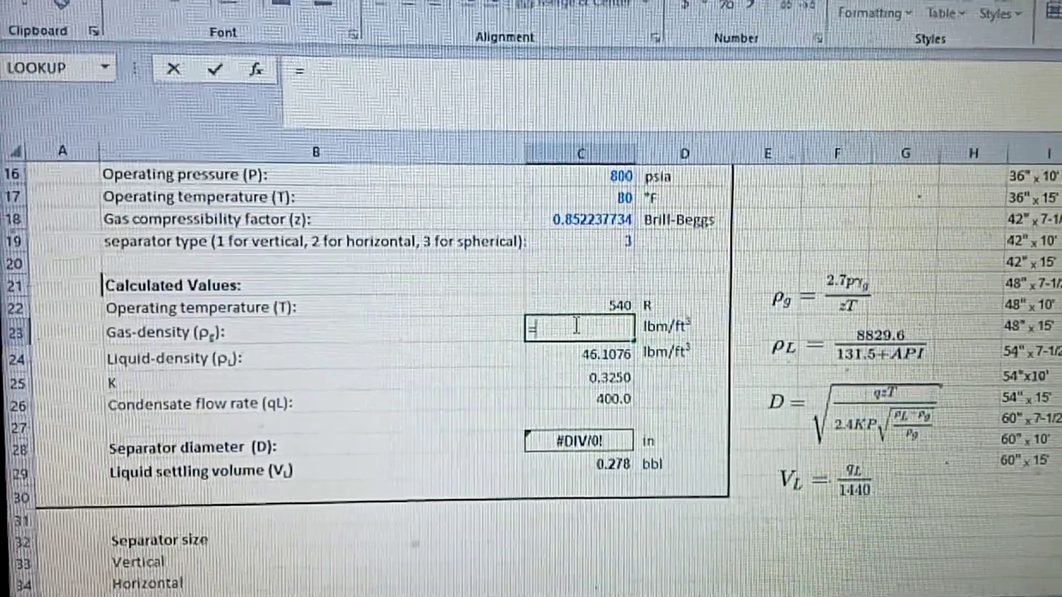
pyautogui.write('2.7')
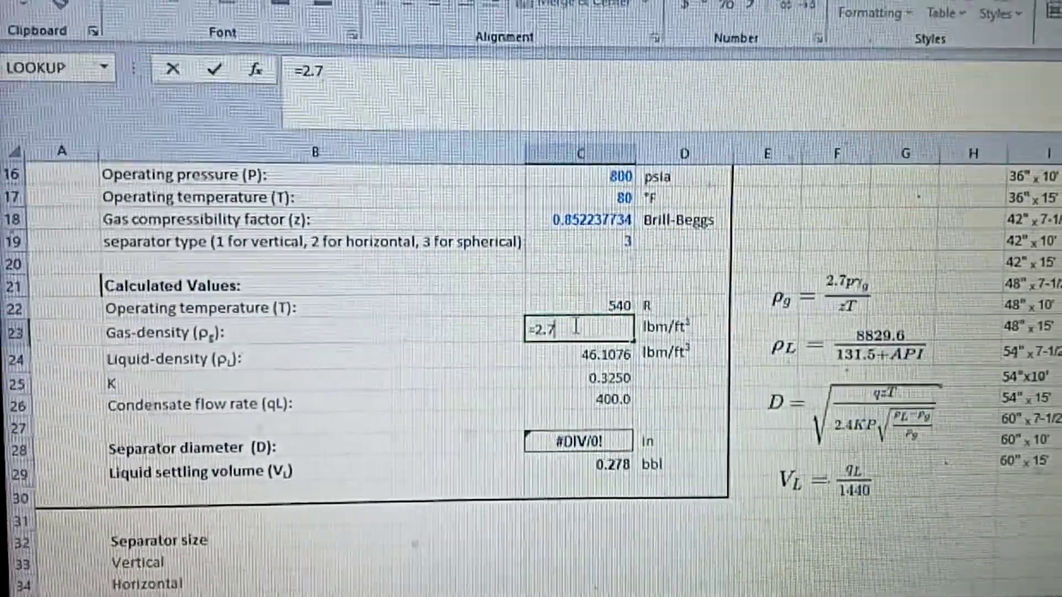
pyautogui.write('*')
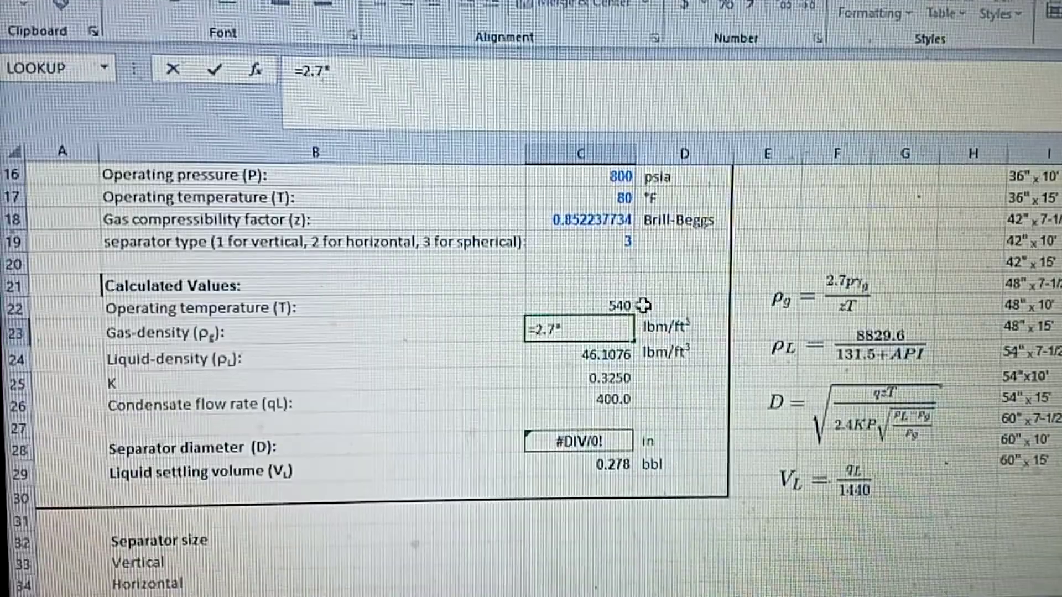
pyautogui.scroll(1, 664, 293)
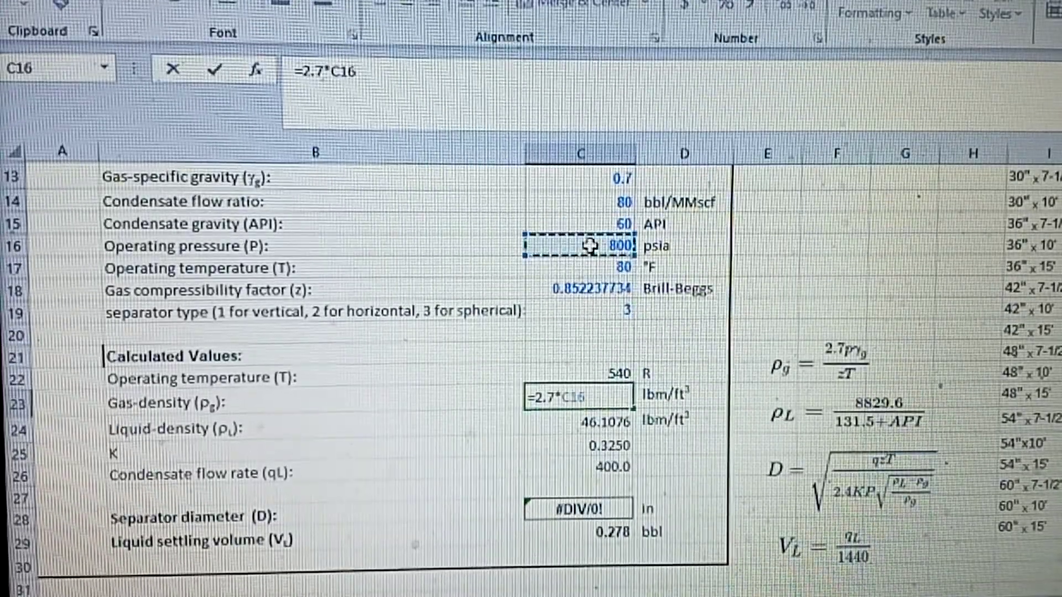
# Step: Multiply the C23 expression by gas-specific gravity C13, divide by C18 and C22, and complete the formula =2.7*C16*C13/C18/C22
pyautogui.write('*')
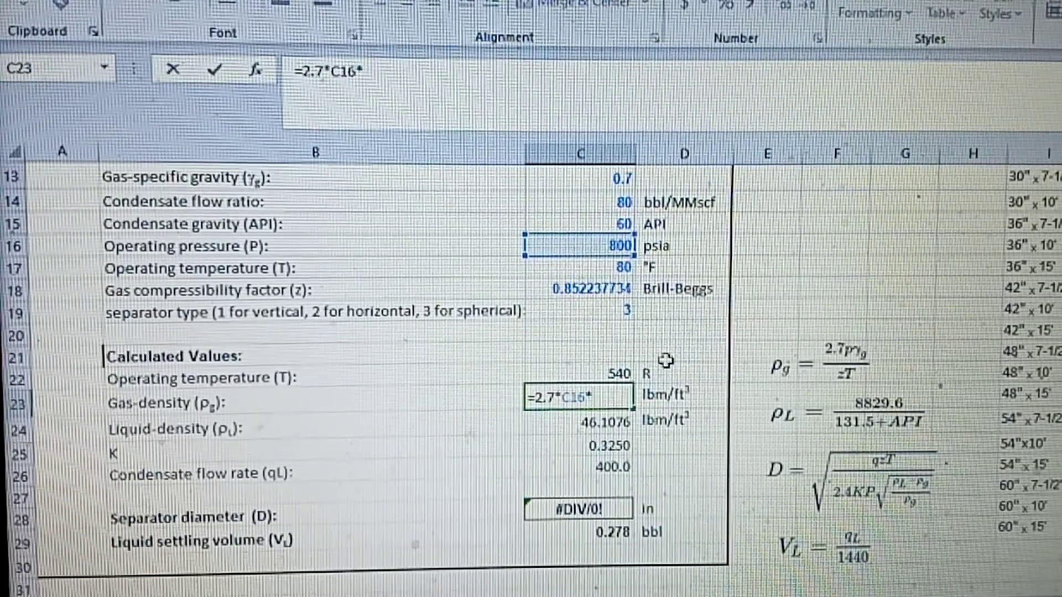
pyautogui.scroll(1, 665, 361)
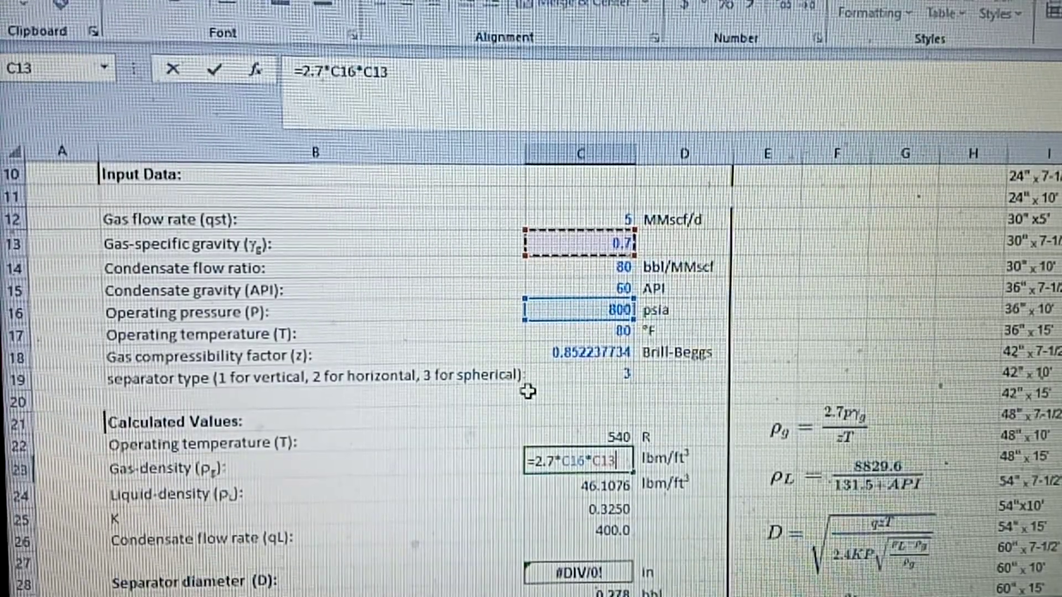
pyautogui.scroll(-1, 651, 373)
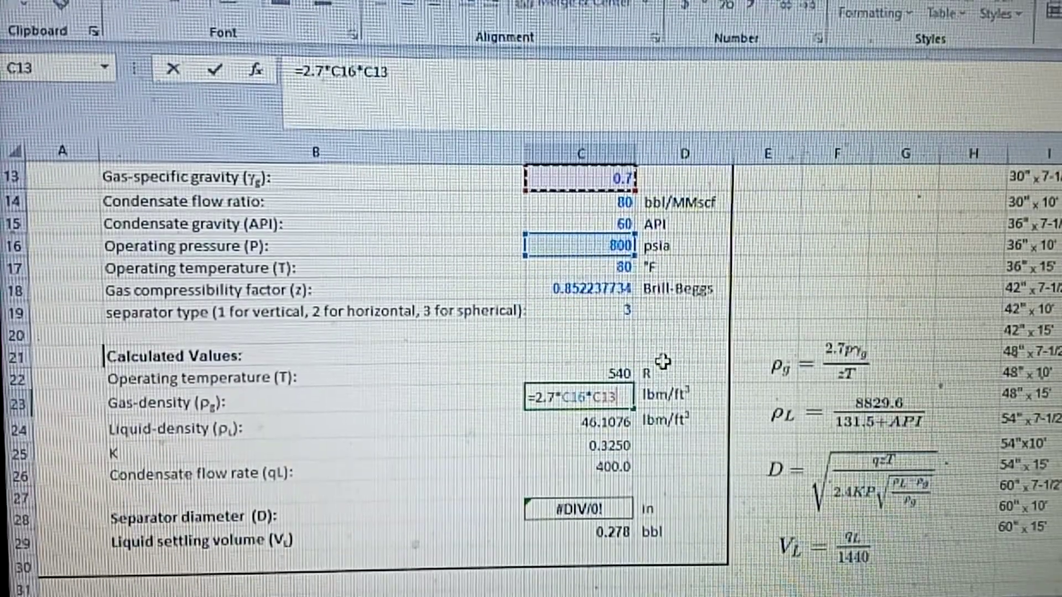
pyautogui.write('/')
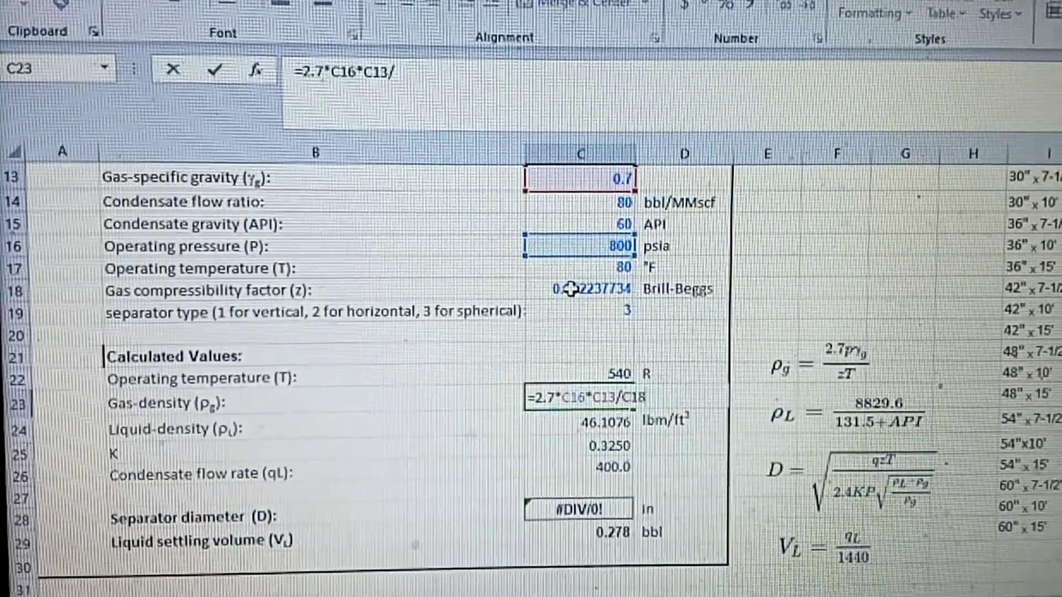
pyautogui.click(569, 299)
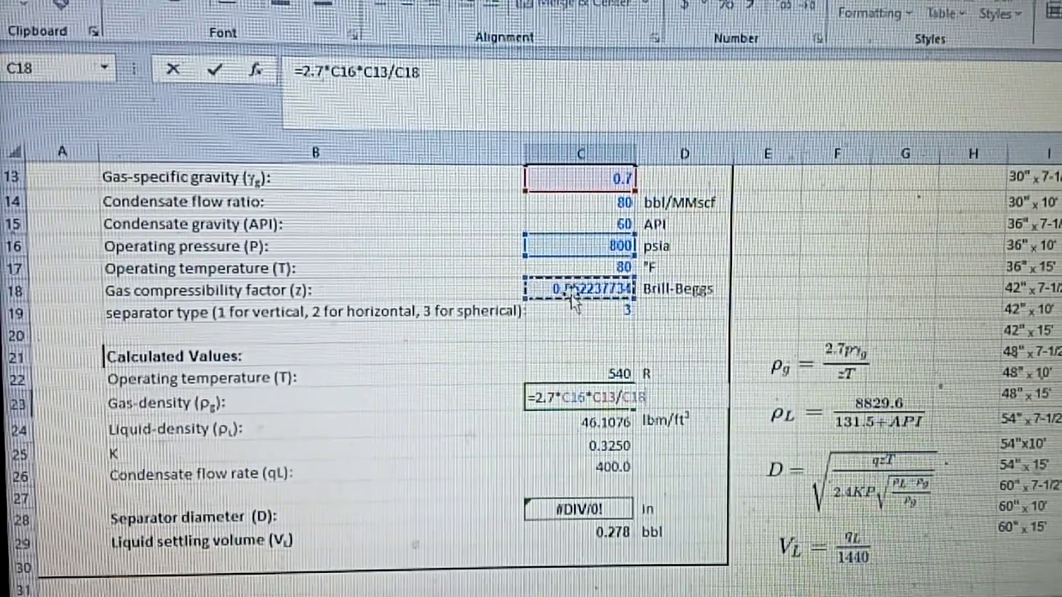
pyautogui.write('/')
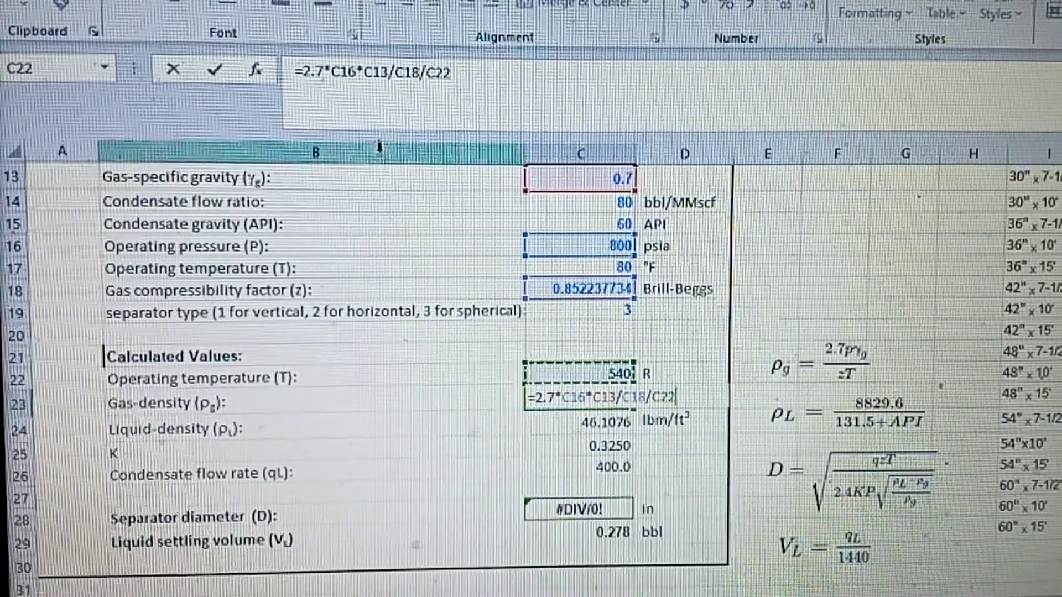
pyautogui.click(219, 70)
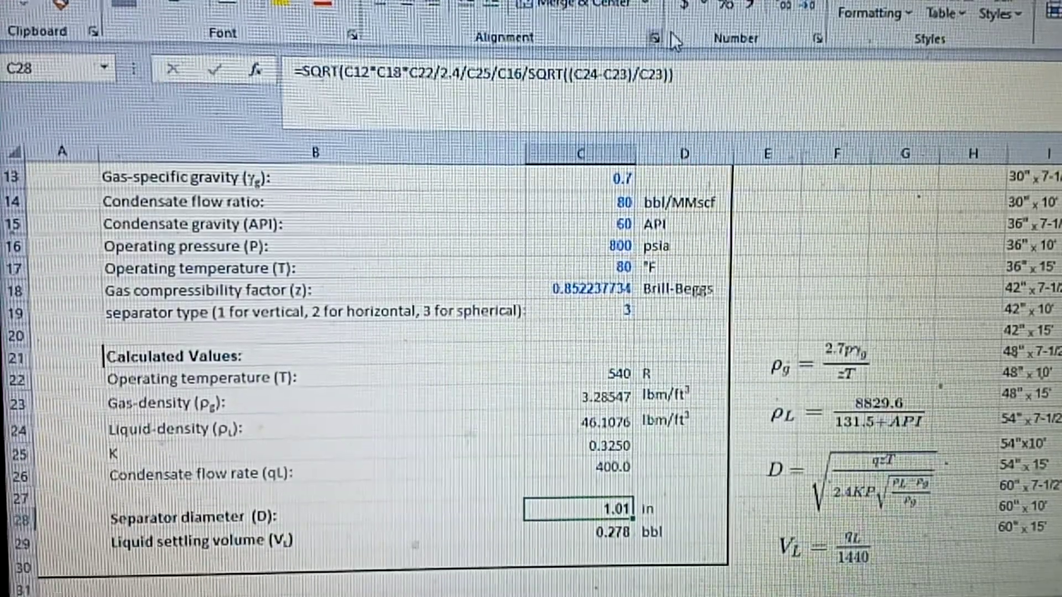
# Step: Multiply the separator diameter formula in C28 by 12 to convert the result to inches
pyautogui.click(700, 69)
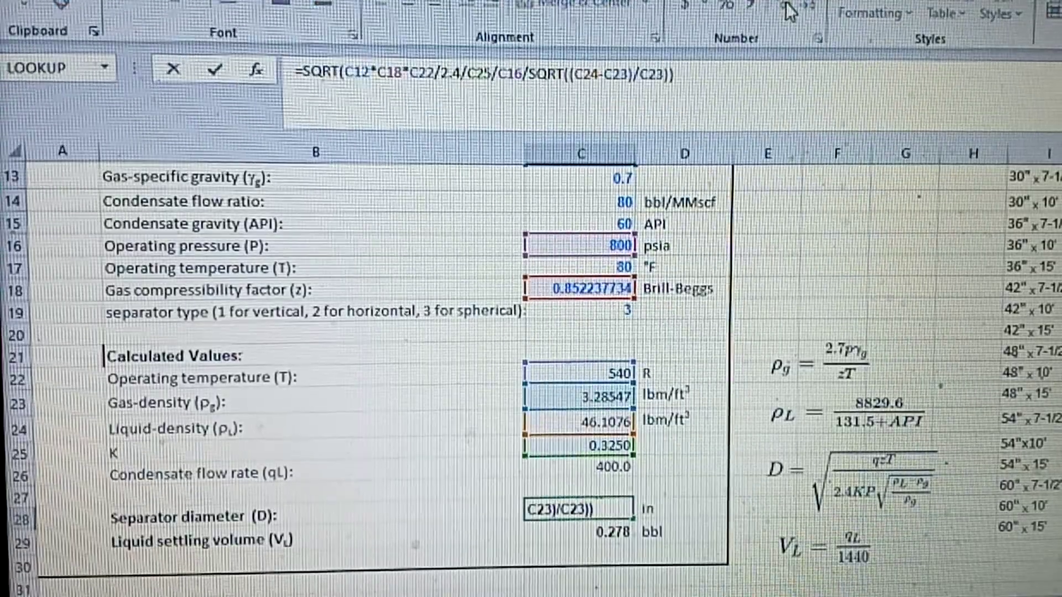
pyautogui.write('*')
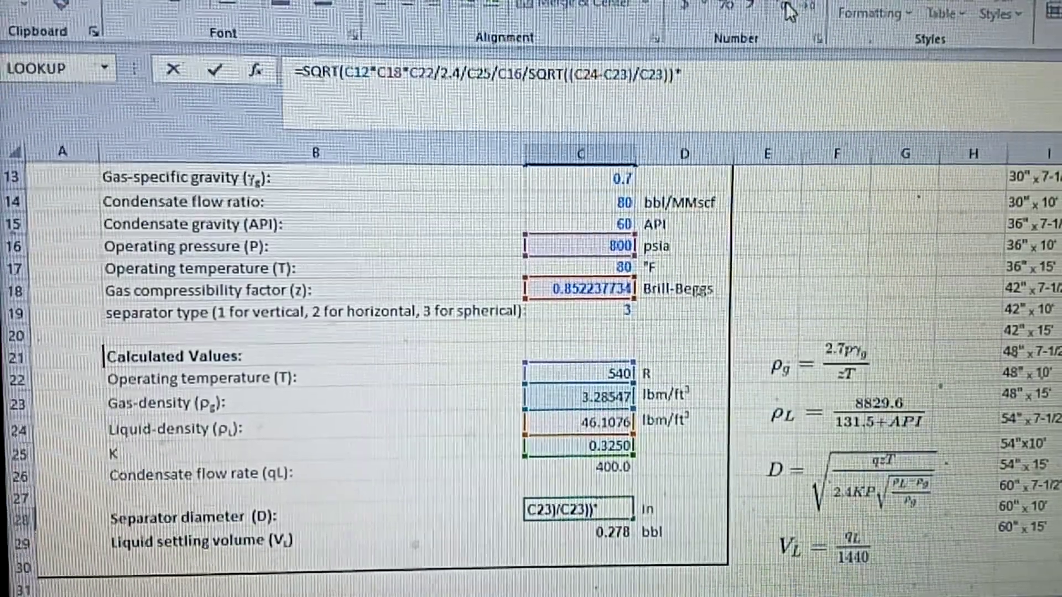
pyautogui.write('12')
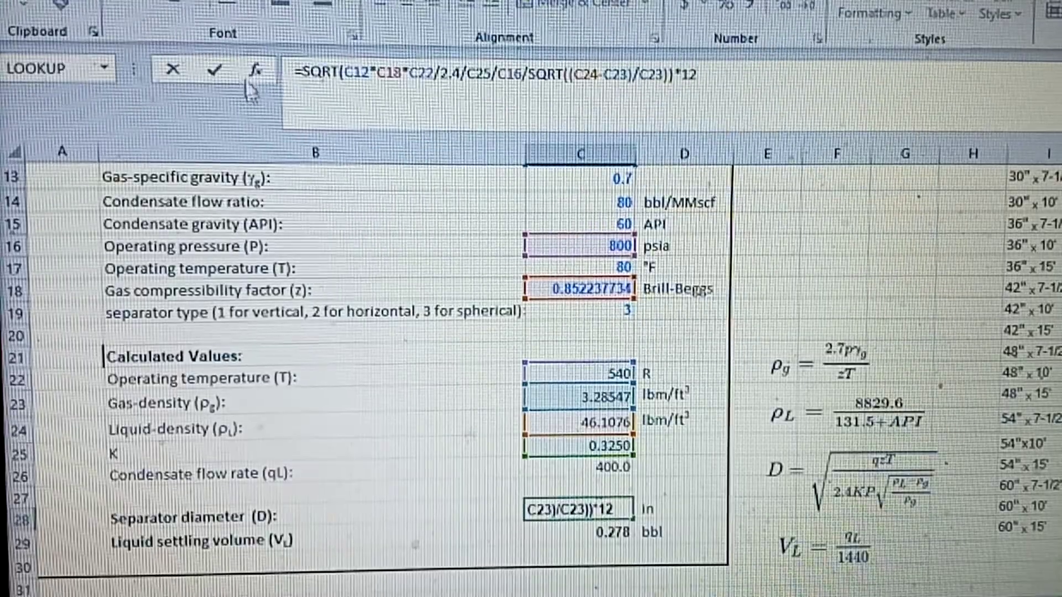
pyautogui.click(215, 73)
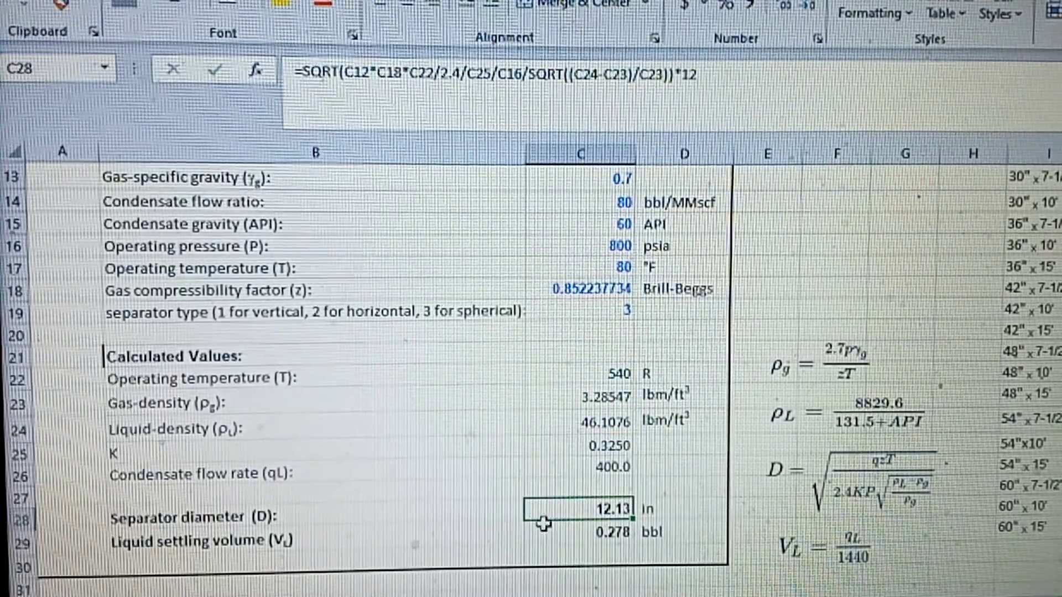
pyautogui.click(522, 539)
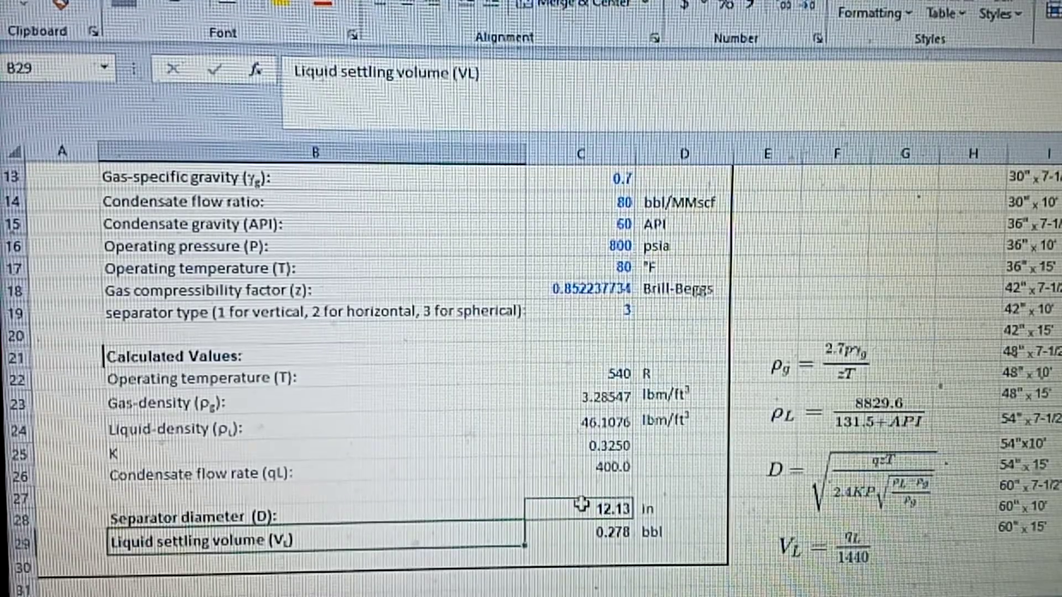
pyautogui.click(581, 501)
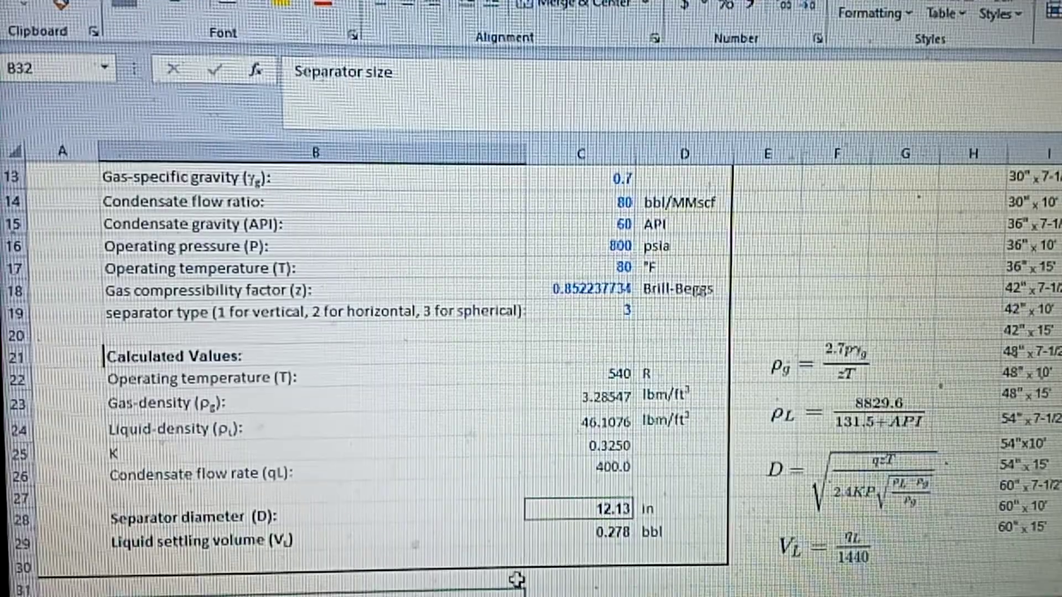
# Step: Set the separator type in C19 to 1 for a vertical separator
pyautogui.scroll(2, 571, 426)
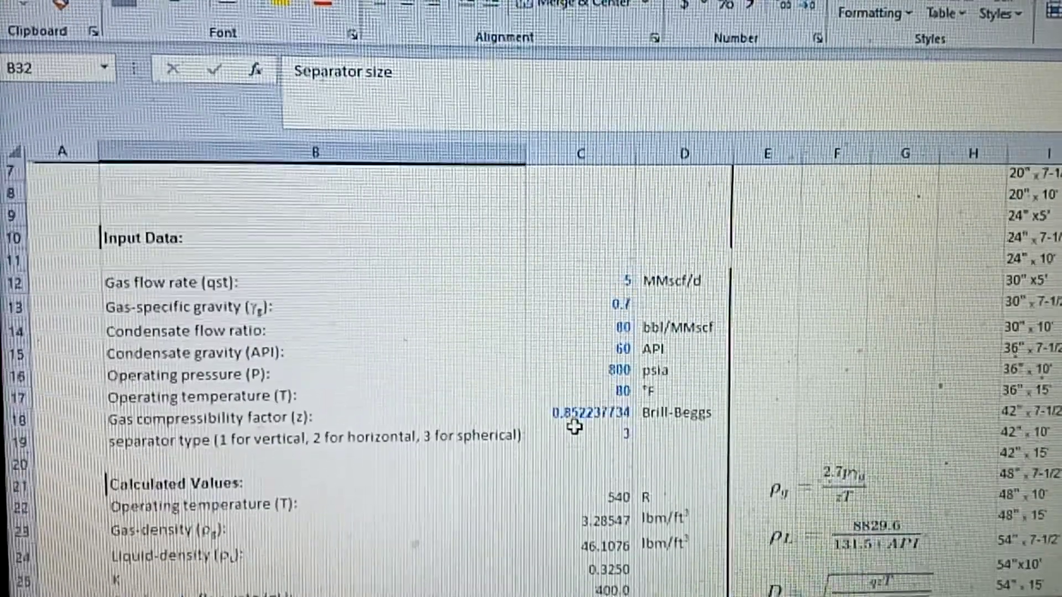
pyautogui.scroll(-1, 574, 426)
pyautogui.scroll(-1, 574, 427)
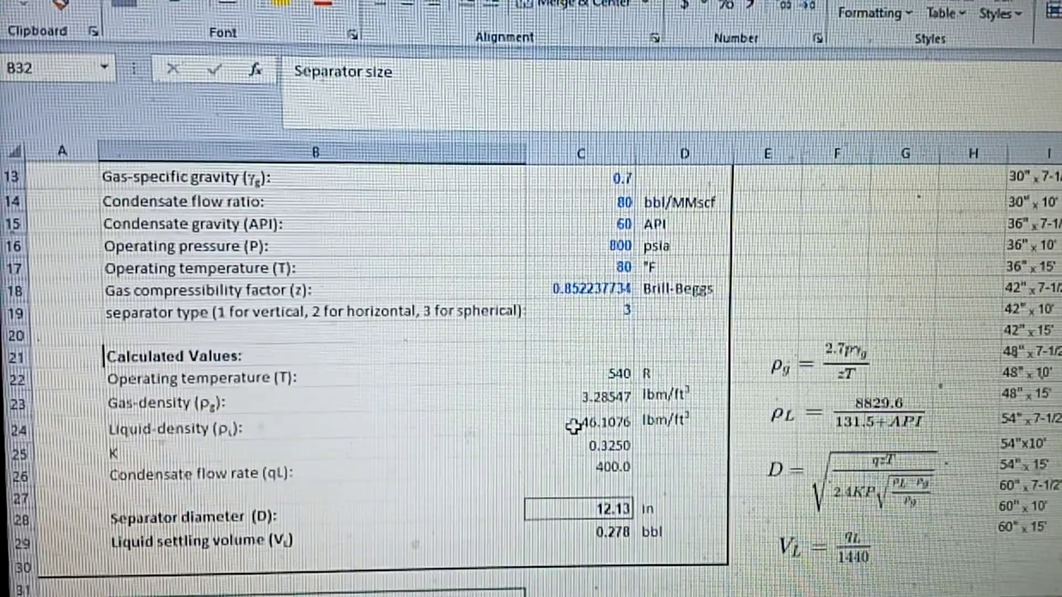
pyautogui.scroll(-1, 569, 422)
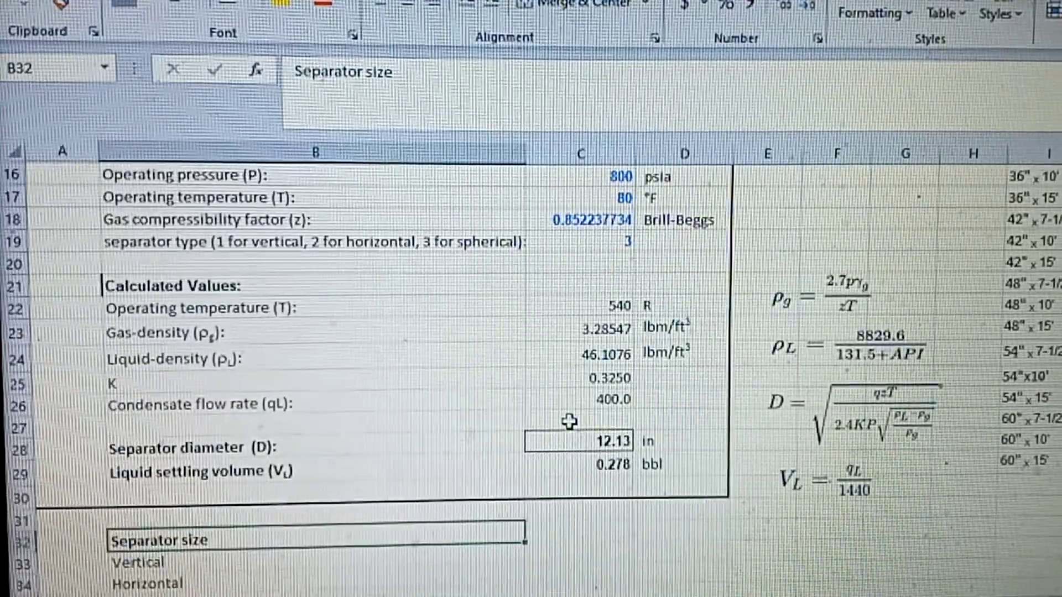
pyautogui.scroll(1, 568, 421)
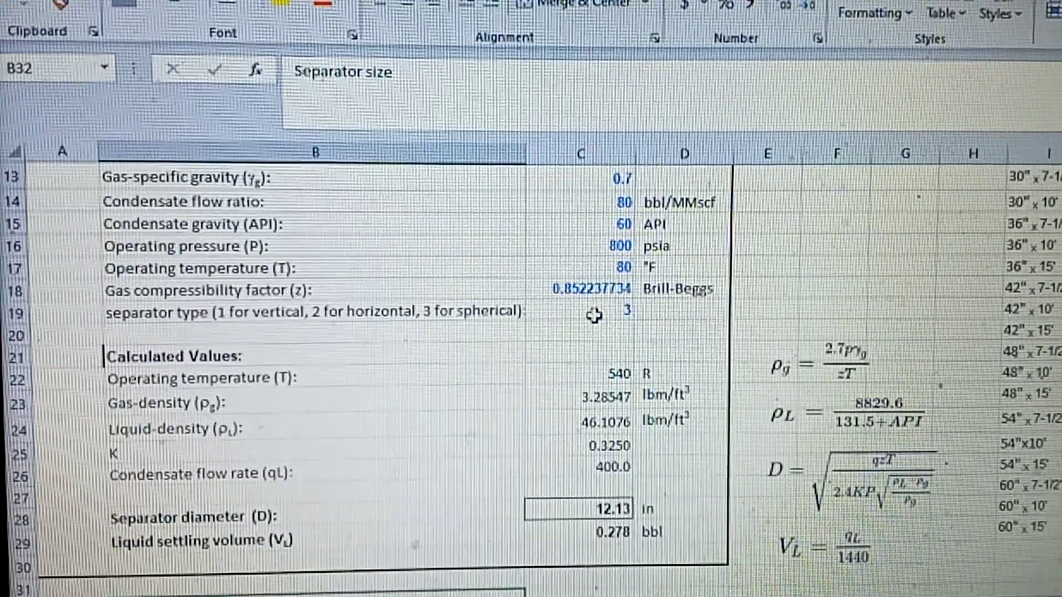
pyautogui.doubleClick(603, 310)
pyautogui.write('1')
pyautogui.press('Delete')
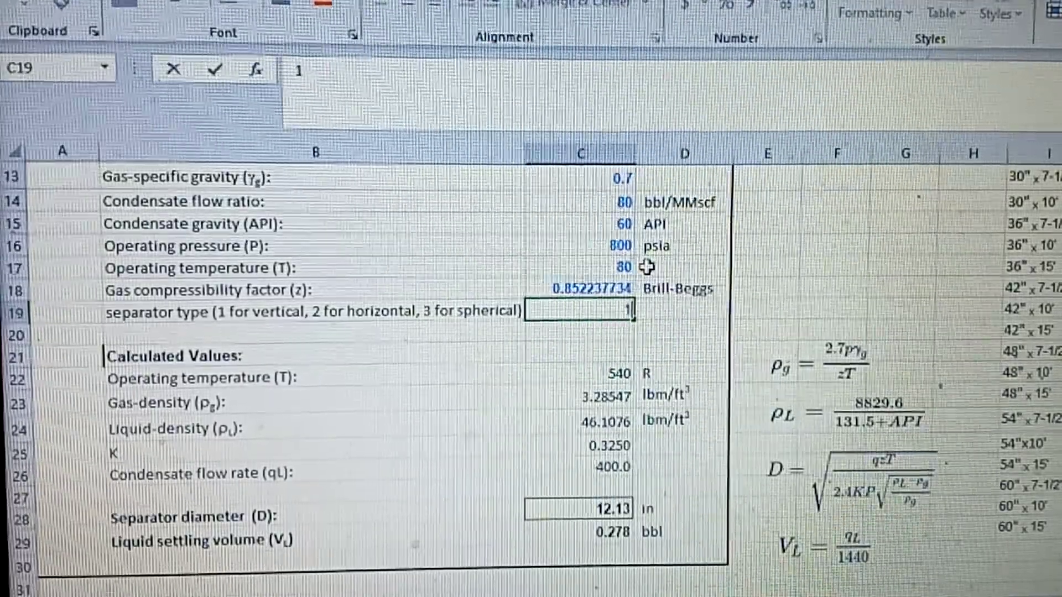
pyautogui.click(768, 592)
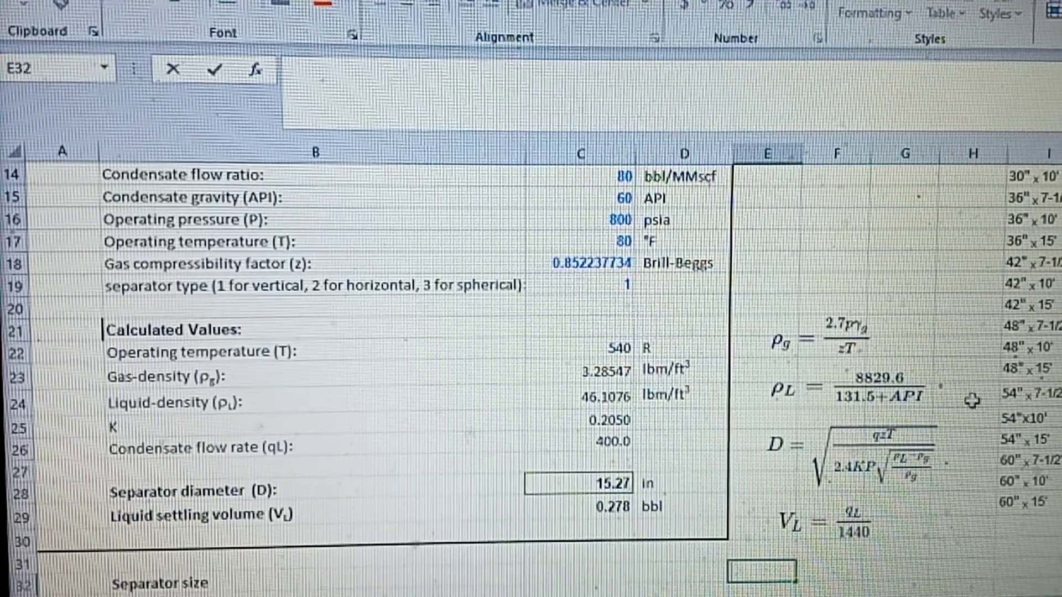
# Step: Review the input data and calculated values, and select the 16" x 7-1/2' entry in the vertical separator size list
pyautogui.scroll(2, 797, 332)
pyautogui.scroll(3, 531, 332)
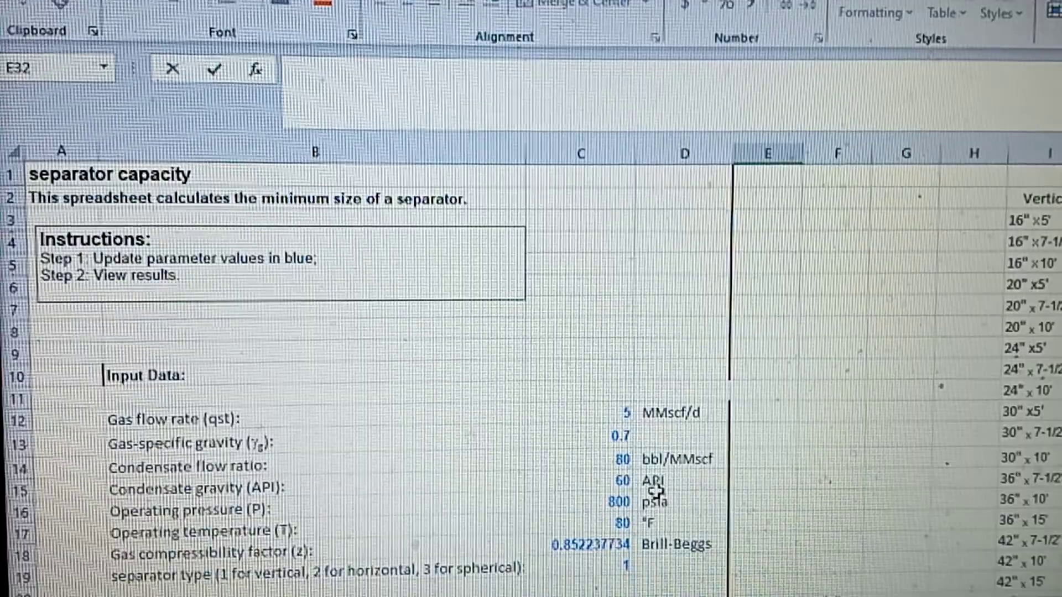
pyautogui.scroll(-3, 655, 493)
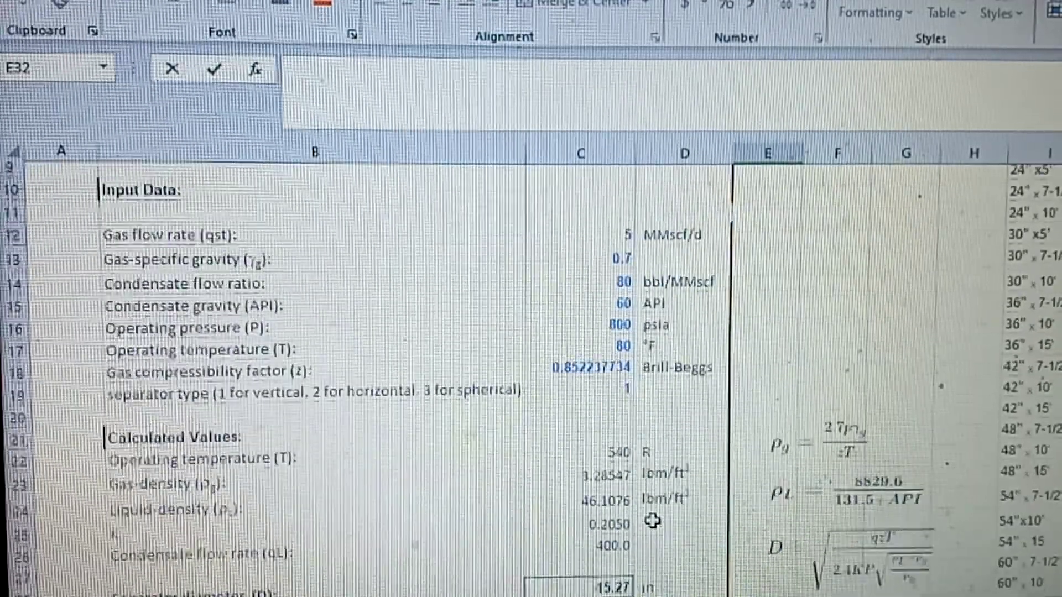
pyautogui.scroll(-1, 653, 521)
pyautogui.scroll(3, 796, 412)
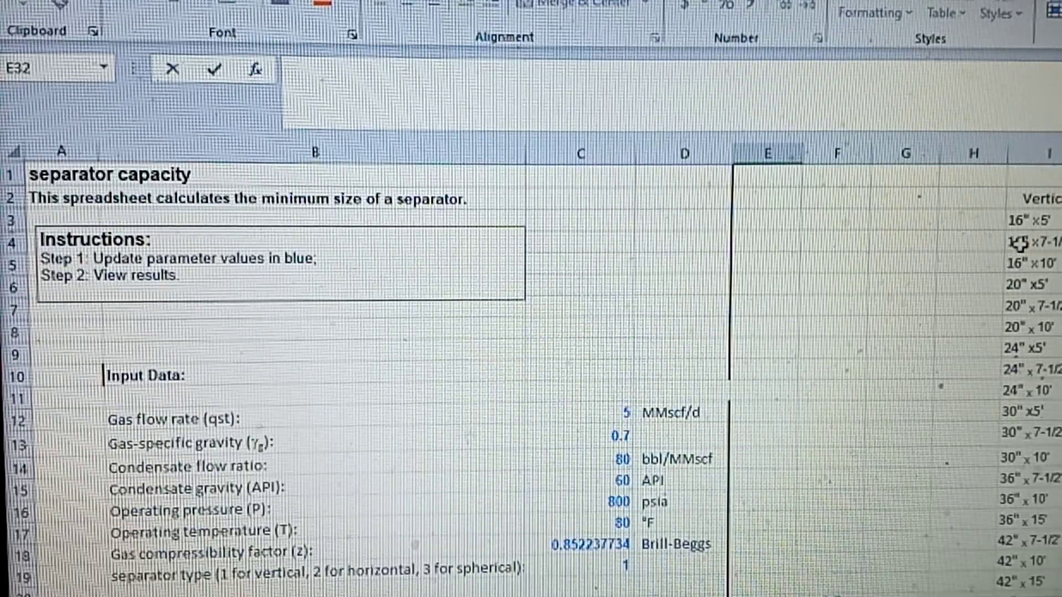
pyautogui.click(1019, 242)
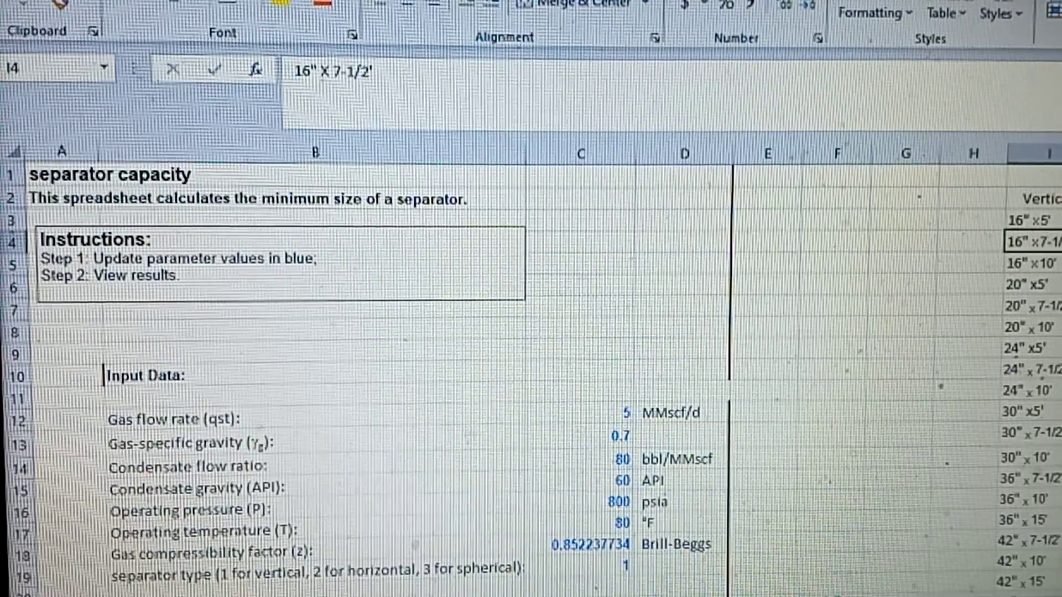